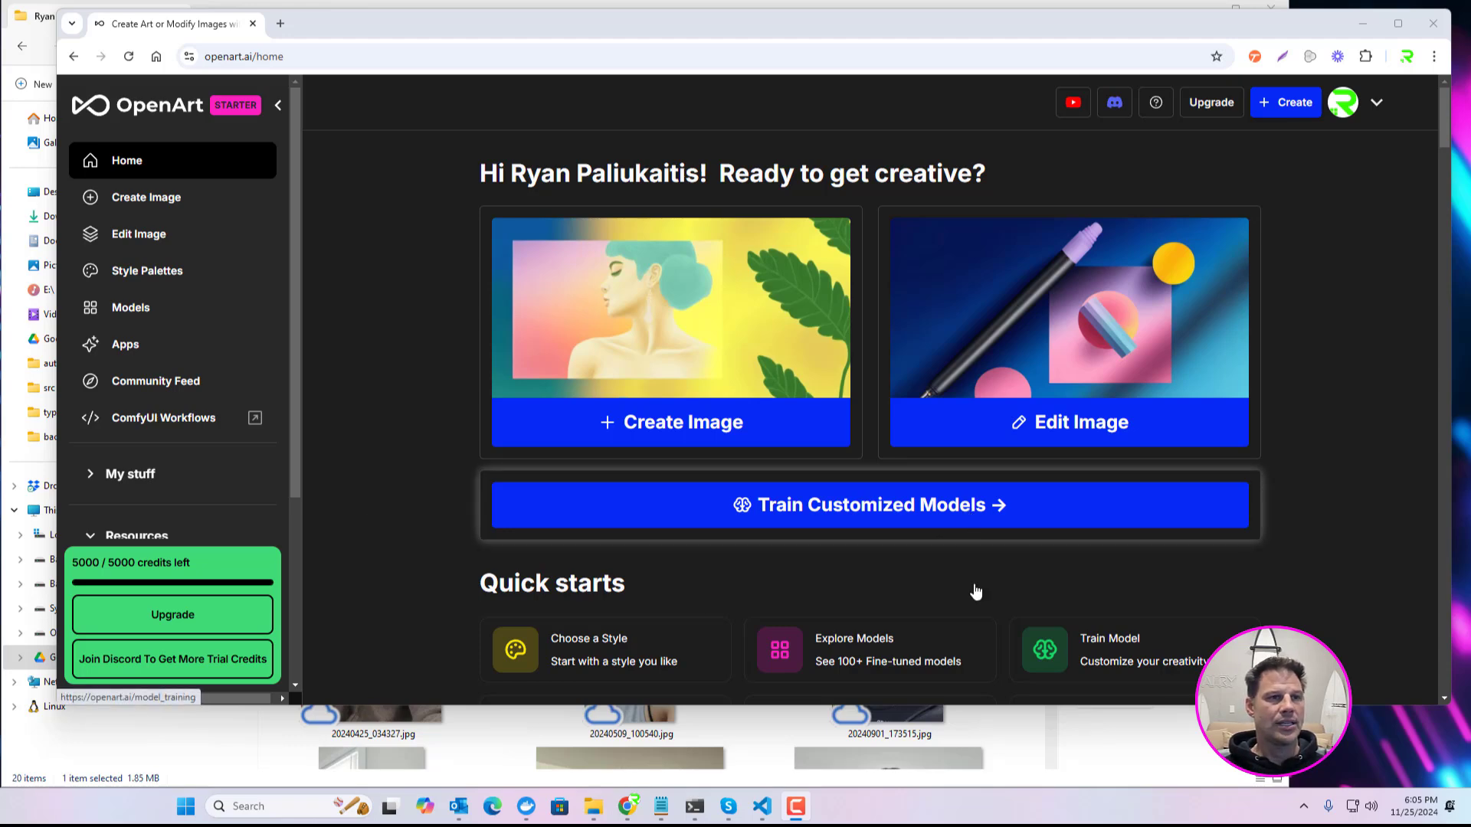
Step: Examine the sample photos in the Google Drive profile pictures folder
{"action": "left_click", "coordinate": [1014, 735]}
{"action": "scroll", "coordinate": [761, 493], "scroll_direction": "down", "scroll_amount": 5}
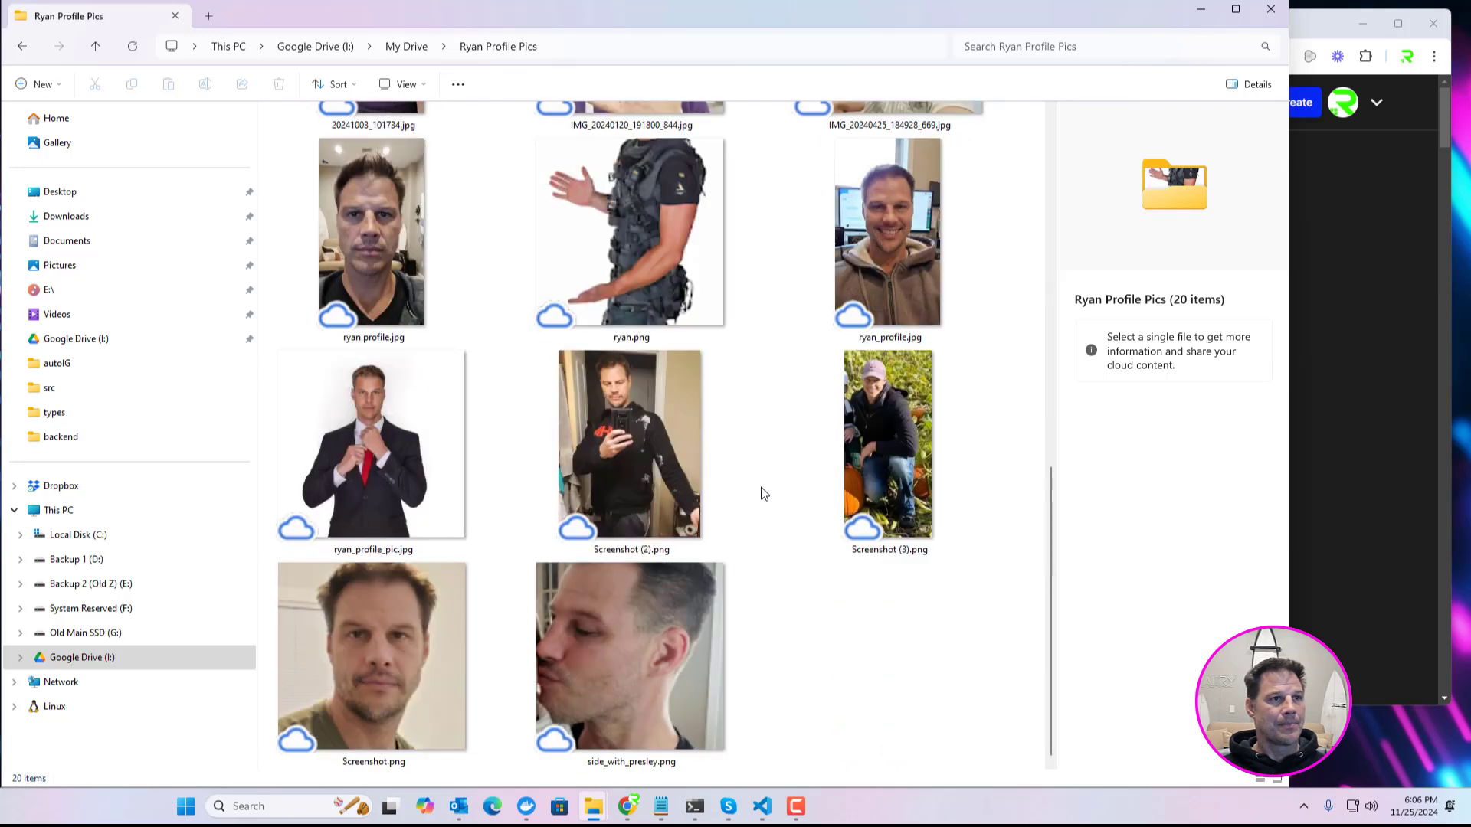
{"action": "scroll", "coordinate": [761, 493], "scroll_direction": "up", "scroll_amount": 5}
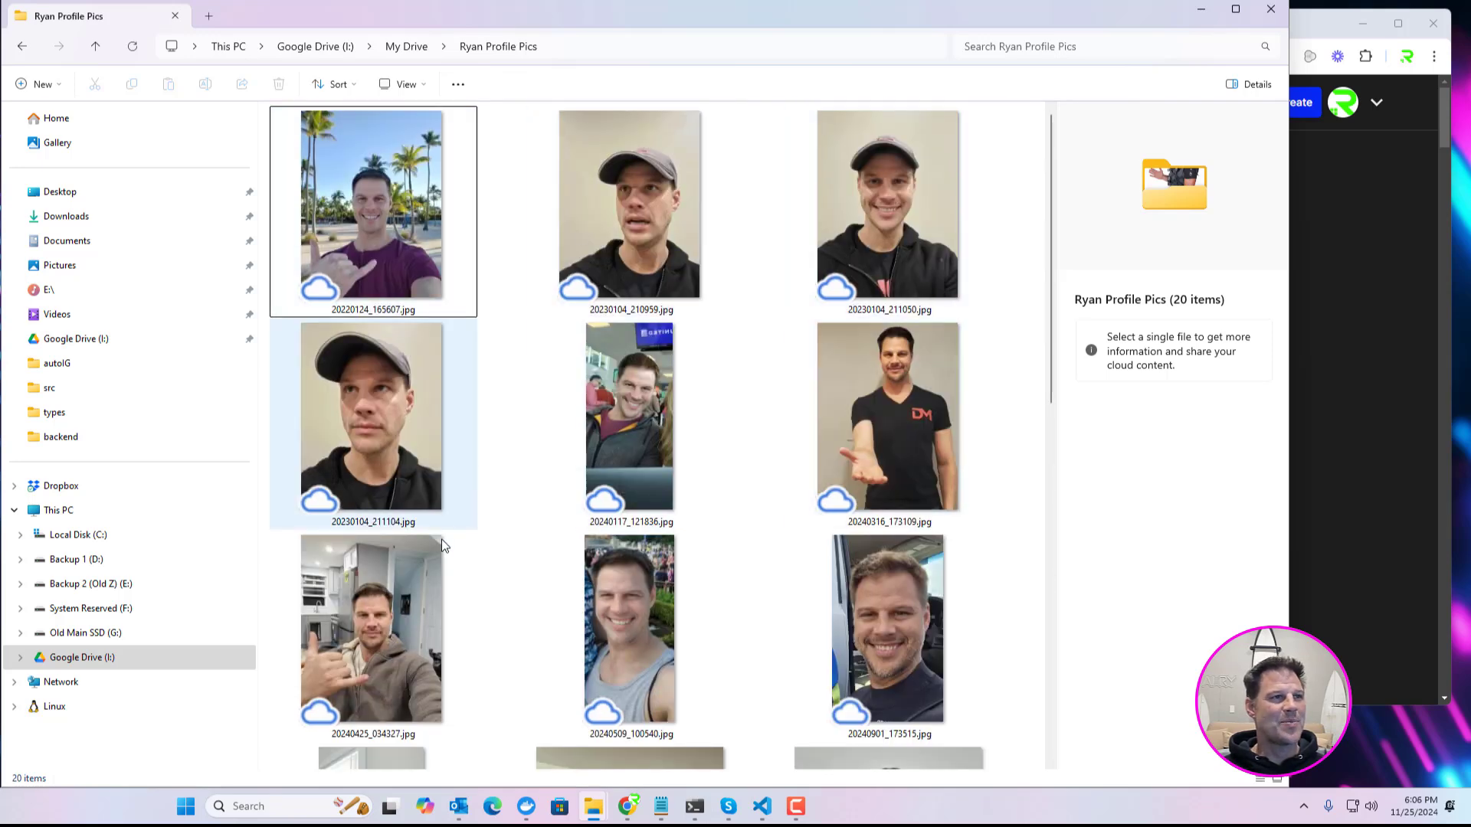
{"action": "scroll", "coordinate": [466, 594], "scroll_direction": "down", "scroll_amount": 4}
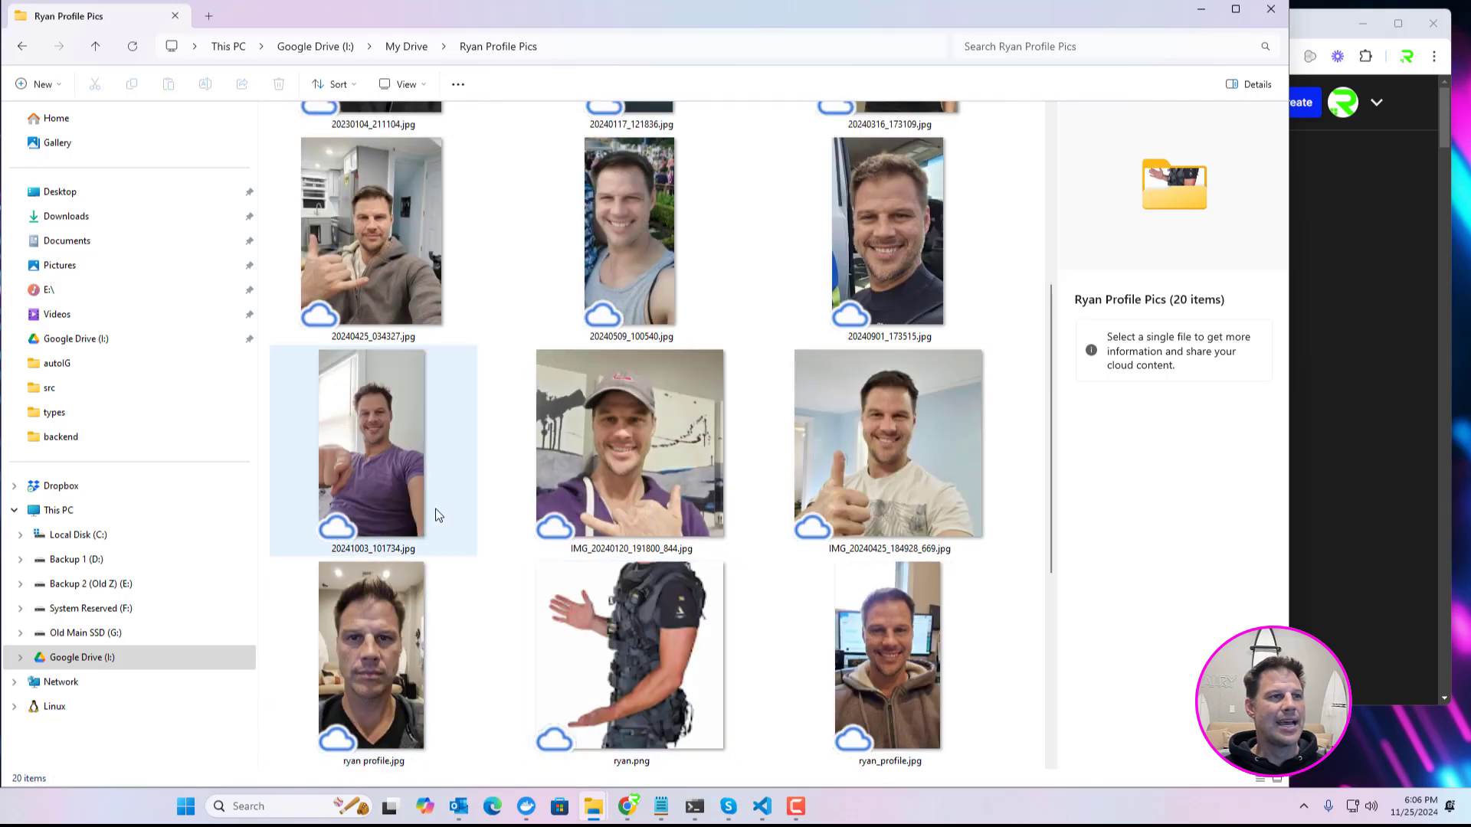
{"action": "scroll", "coordinate": [438, 515], "scroll_direction": "up", "scroll_amount": 4}
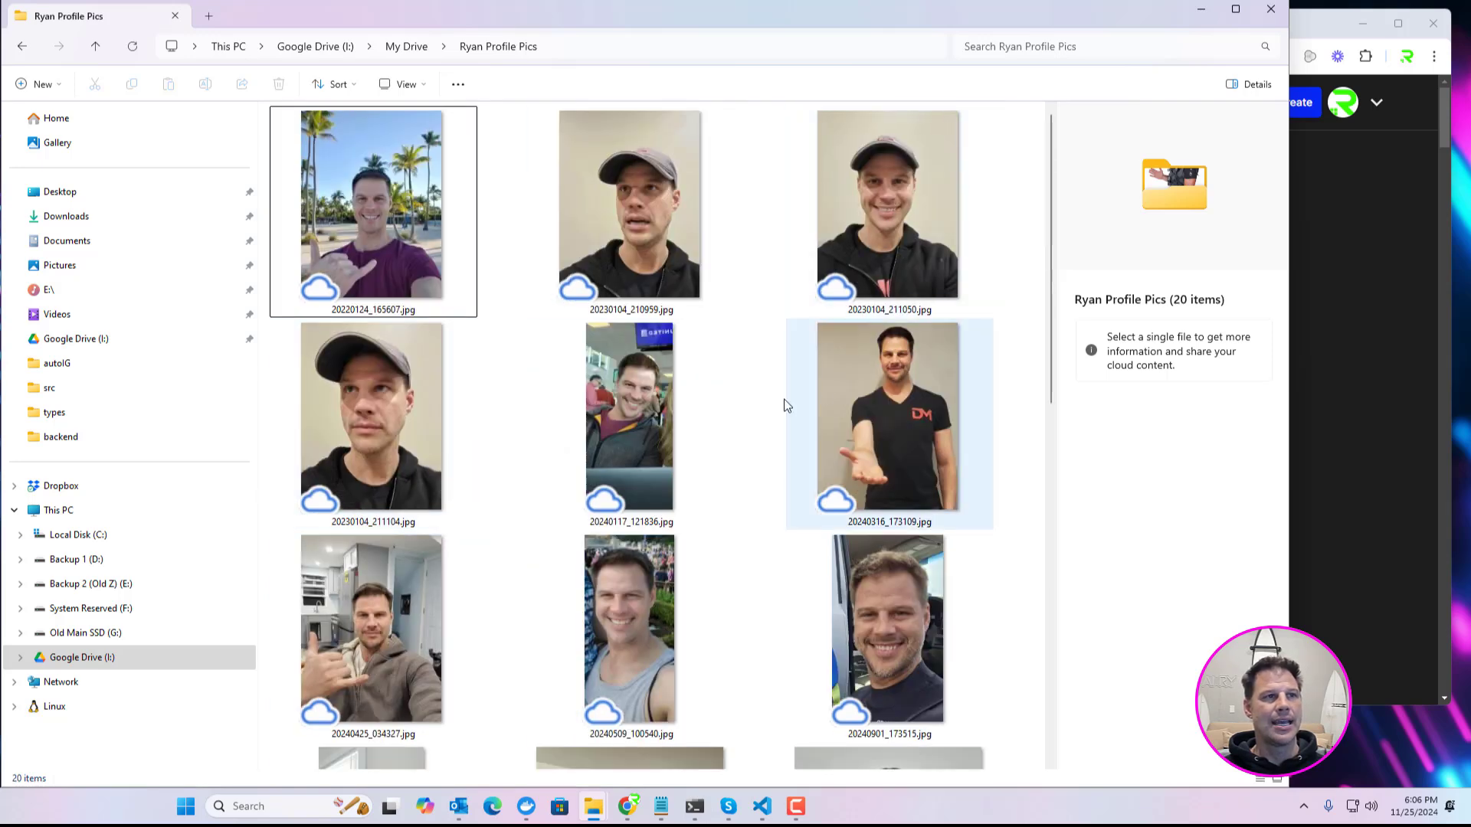
{"action": "scroll", "coordinate": [489, 443], "scroll_direction": "down", "scroll_amount": 7}
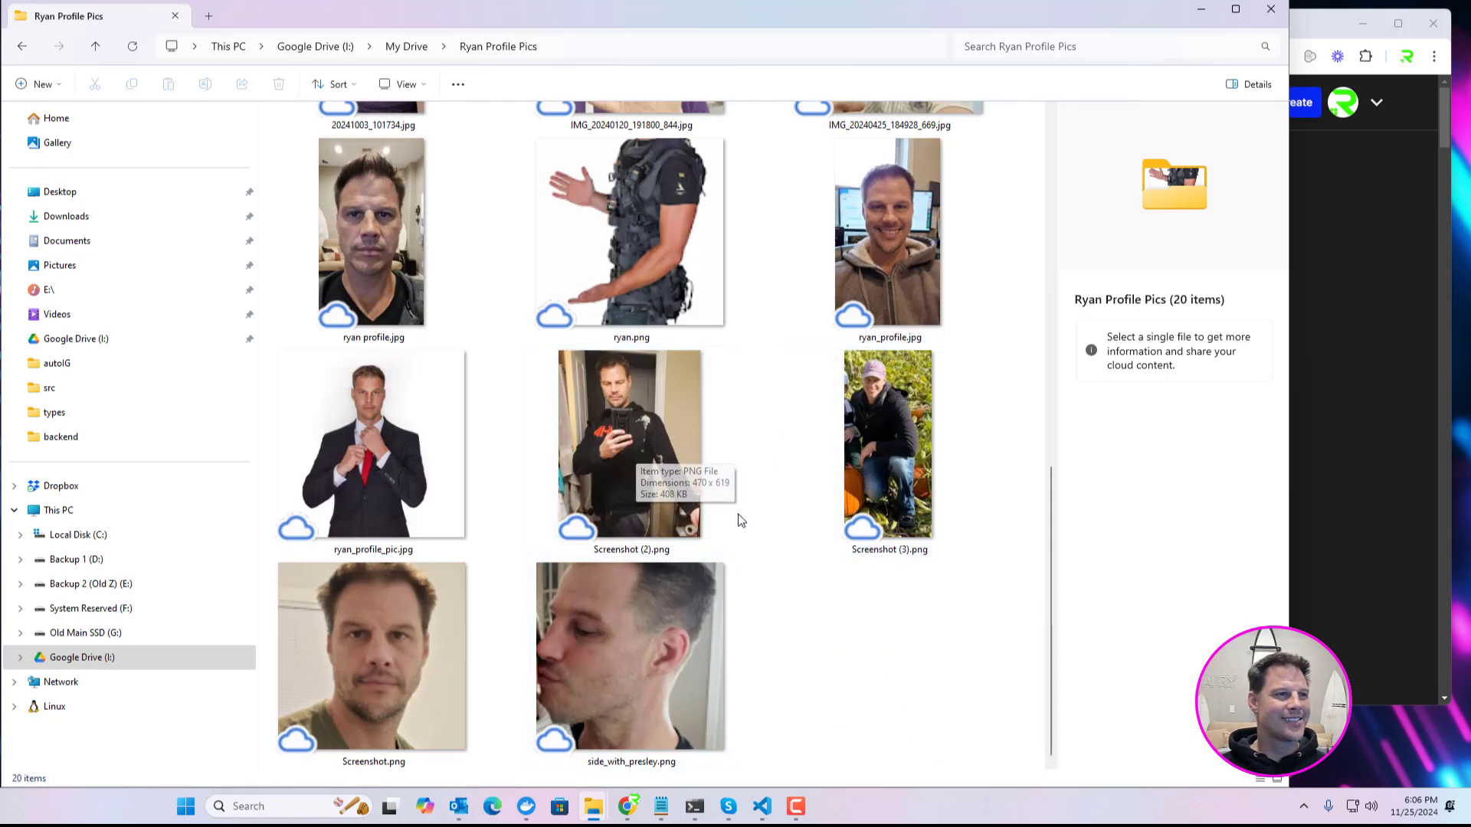
{"action": "scroll", "coordinate": [772, 567], "scroll_direction": "up", "scroll_amount": 10}
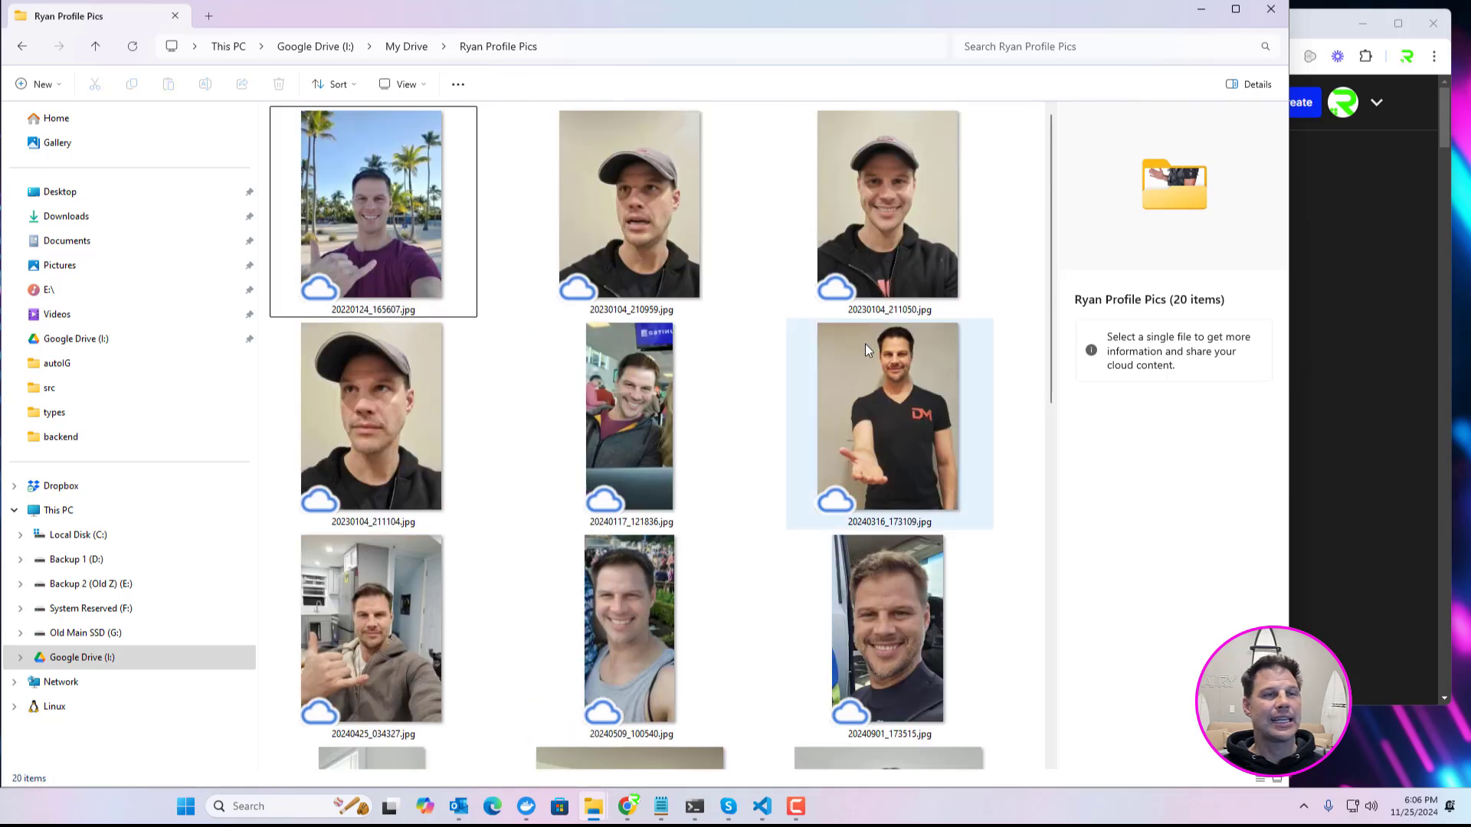
Step: Switch to OpenArt, start training a customized model of type Face, and name it with the person's first name
{"action": "left_click", "coordinate": [1334, 220]}
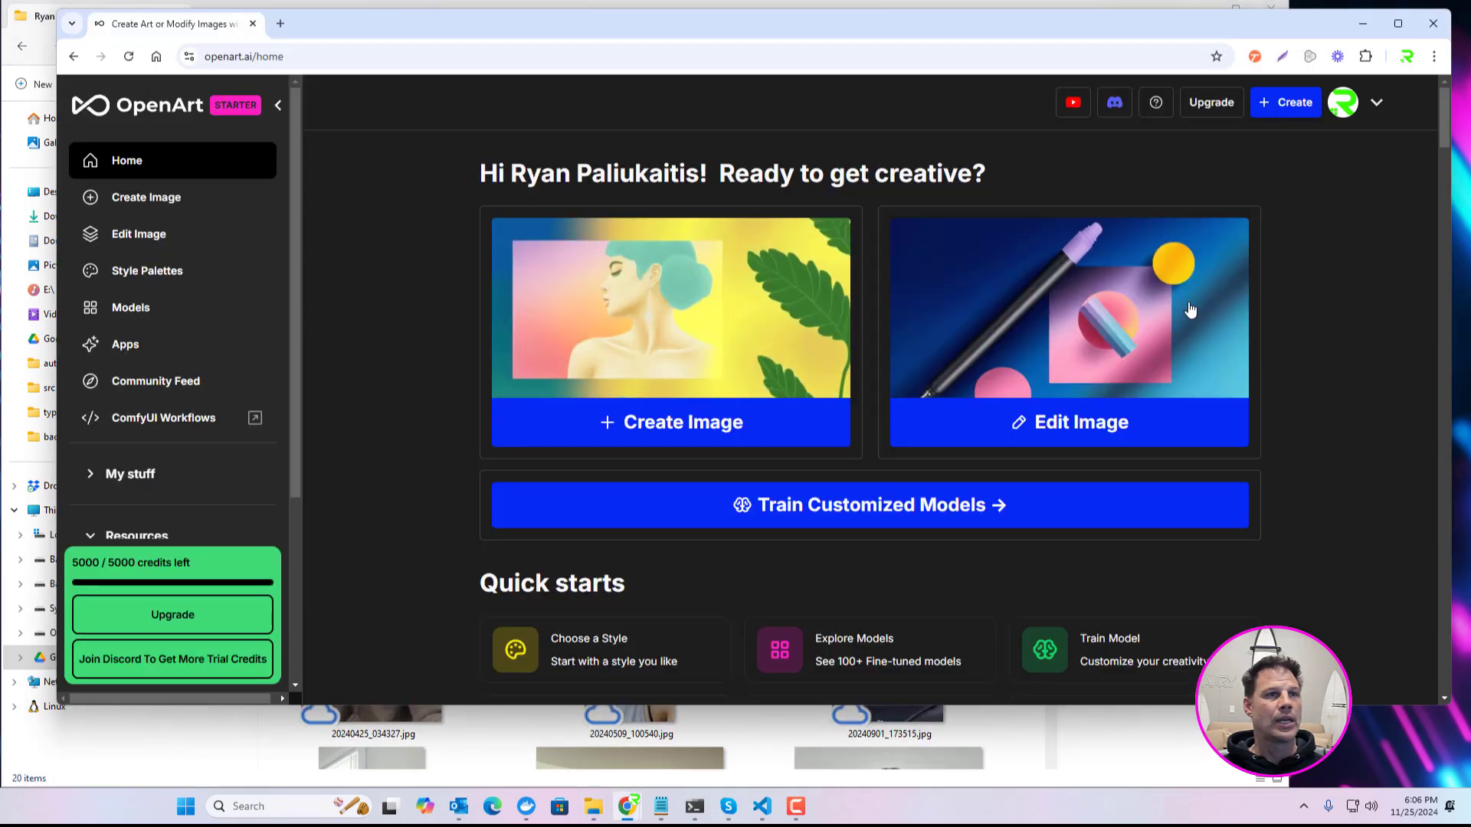
{"action": "left_click", "coordinate": [905, 516]}
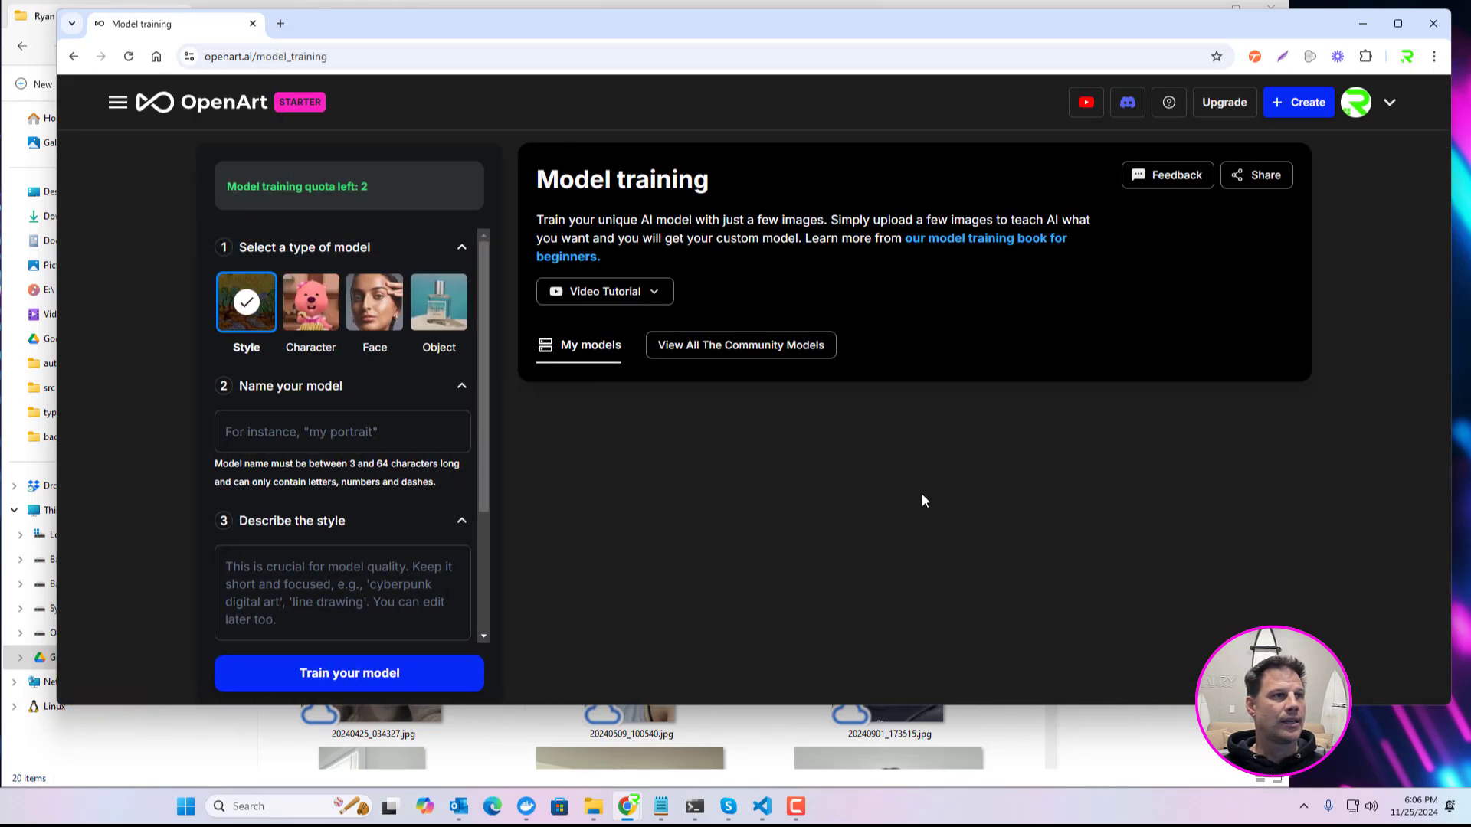
{"action": "left_click", "coordinate": [391, 345]}
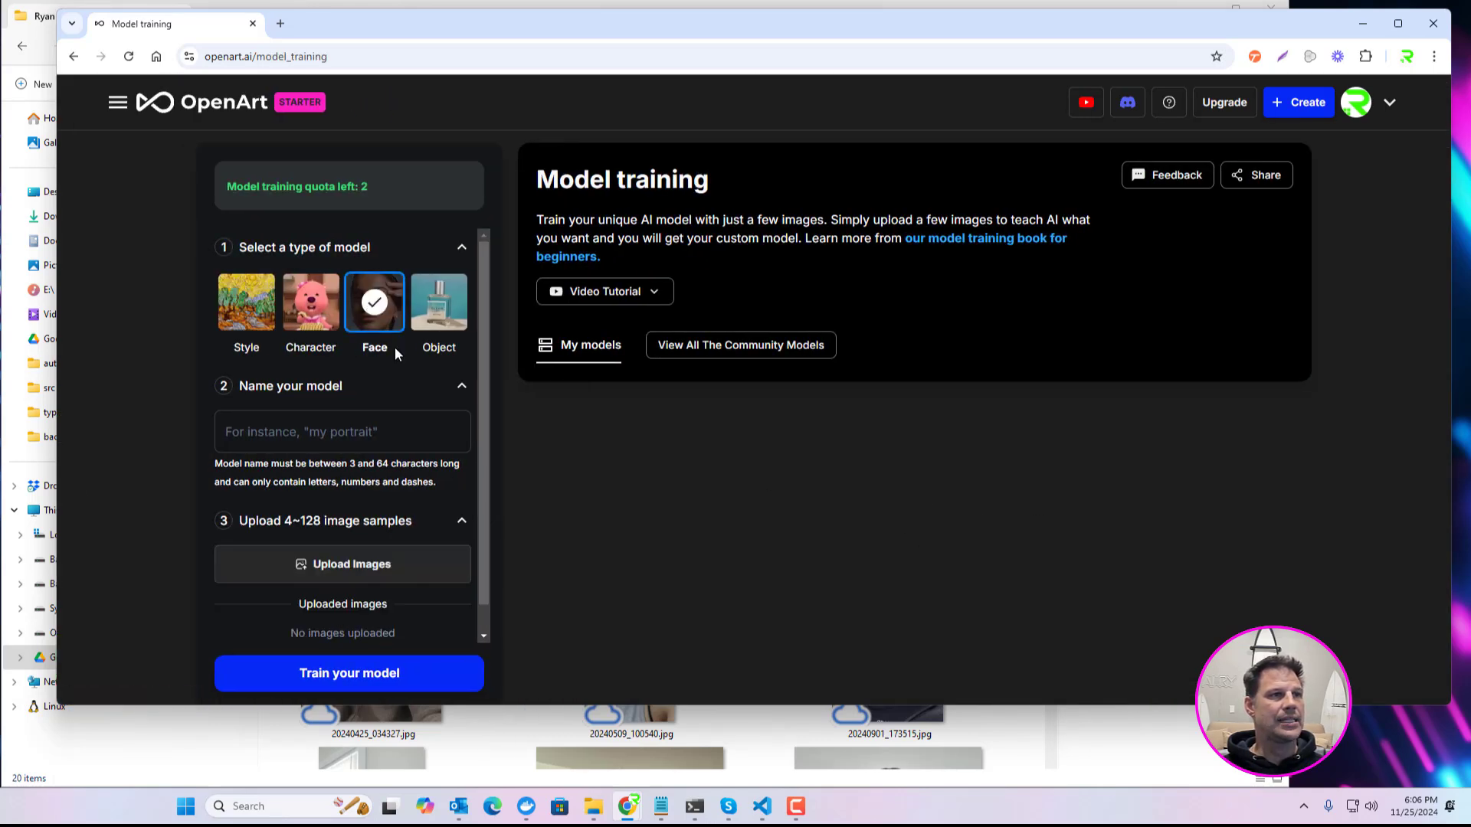
{"action": "left_click", "coordinate": [279, 441]}
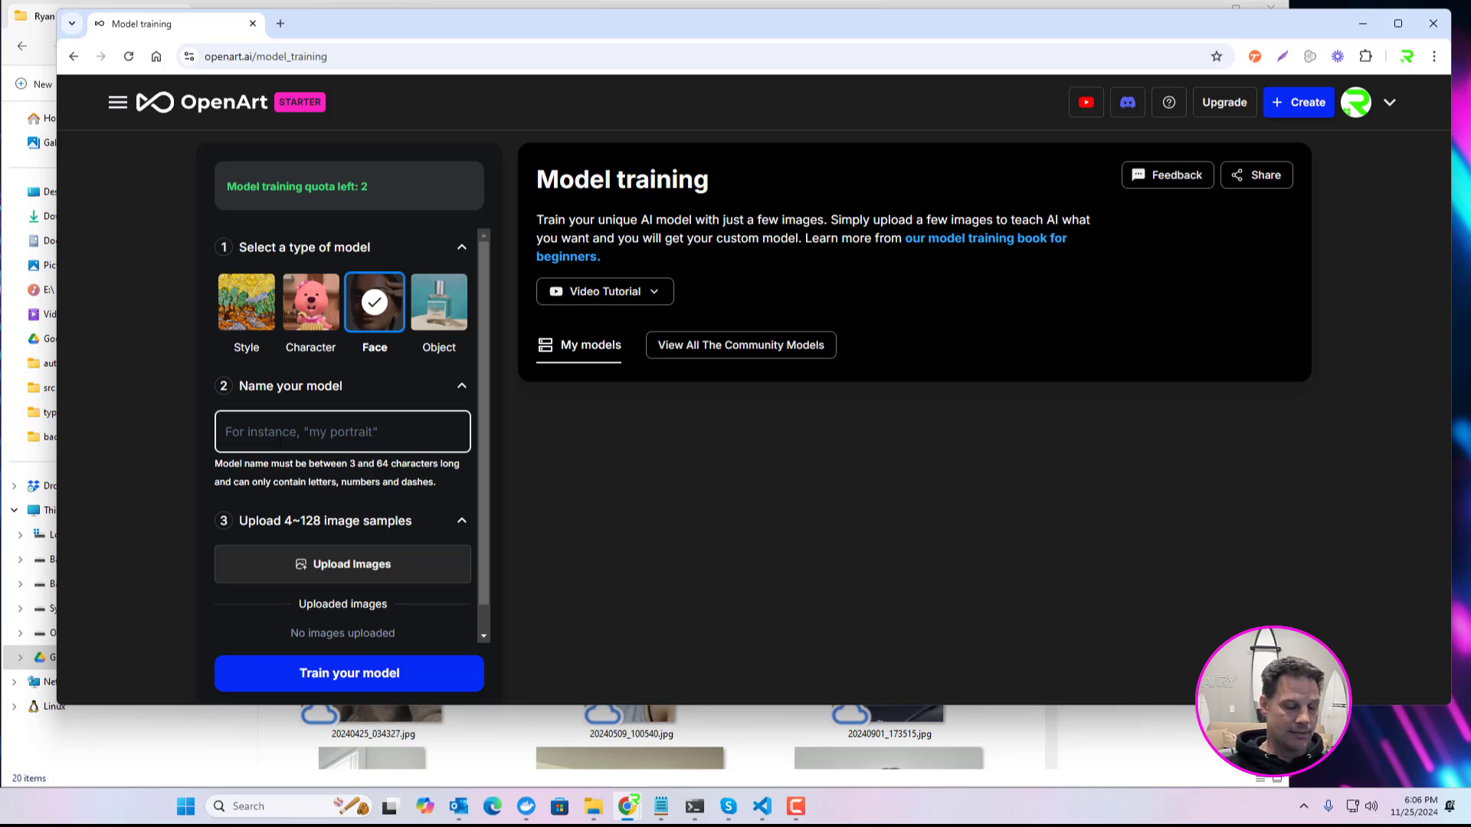
{"action": "type", "text": "Ryan"}
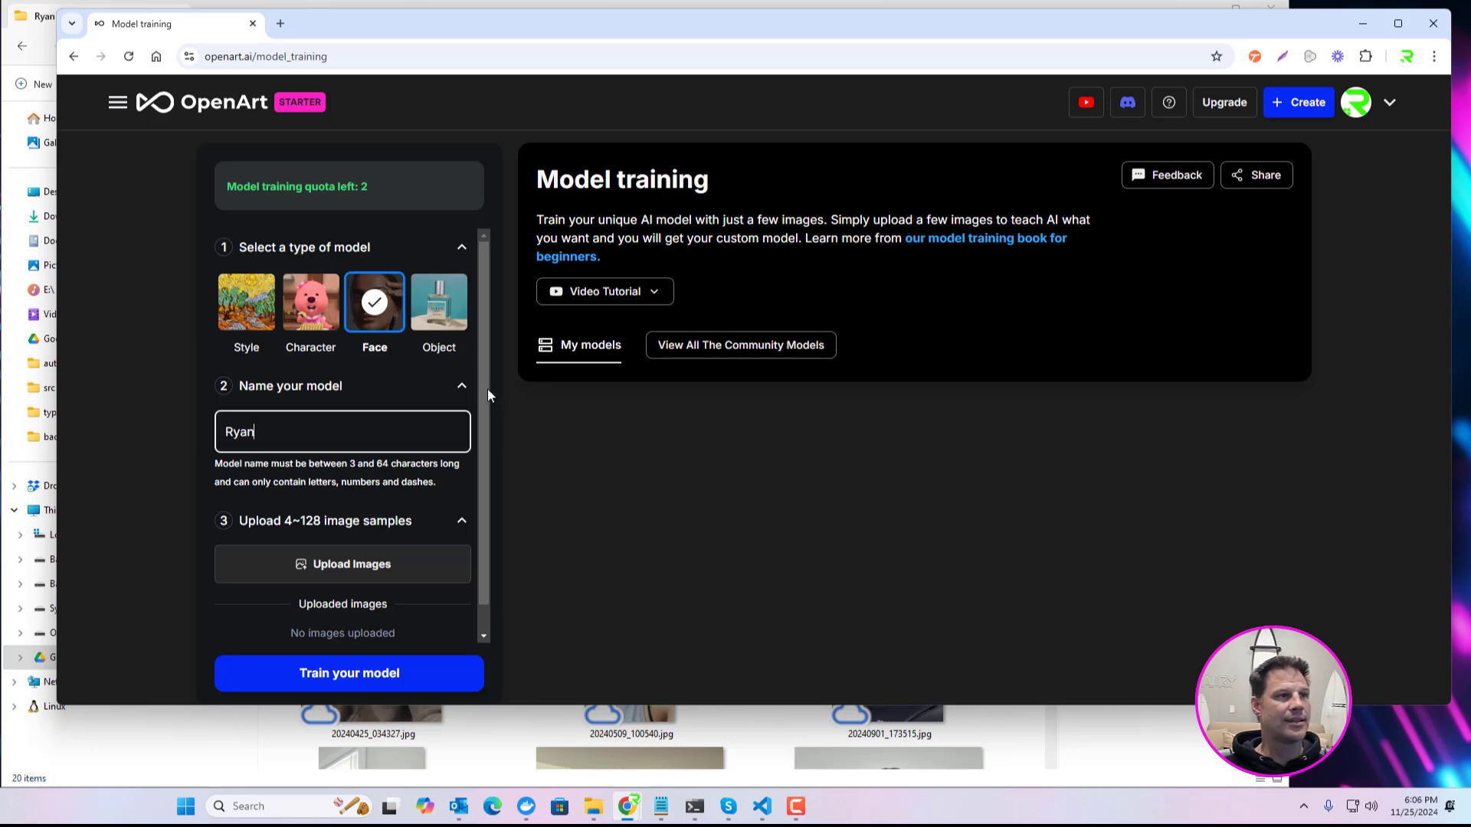
Step: Add all photos from the Google Drive profile pictures folder to the Face model's image samples
{"action": "scroll", "coordinate": [486, 394], "scroll_direction": "down", "scroll_amount": 1}
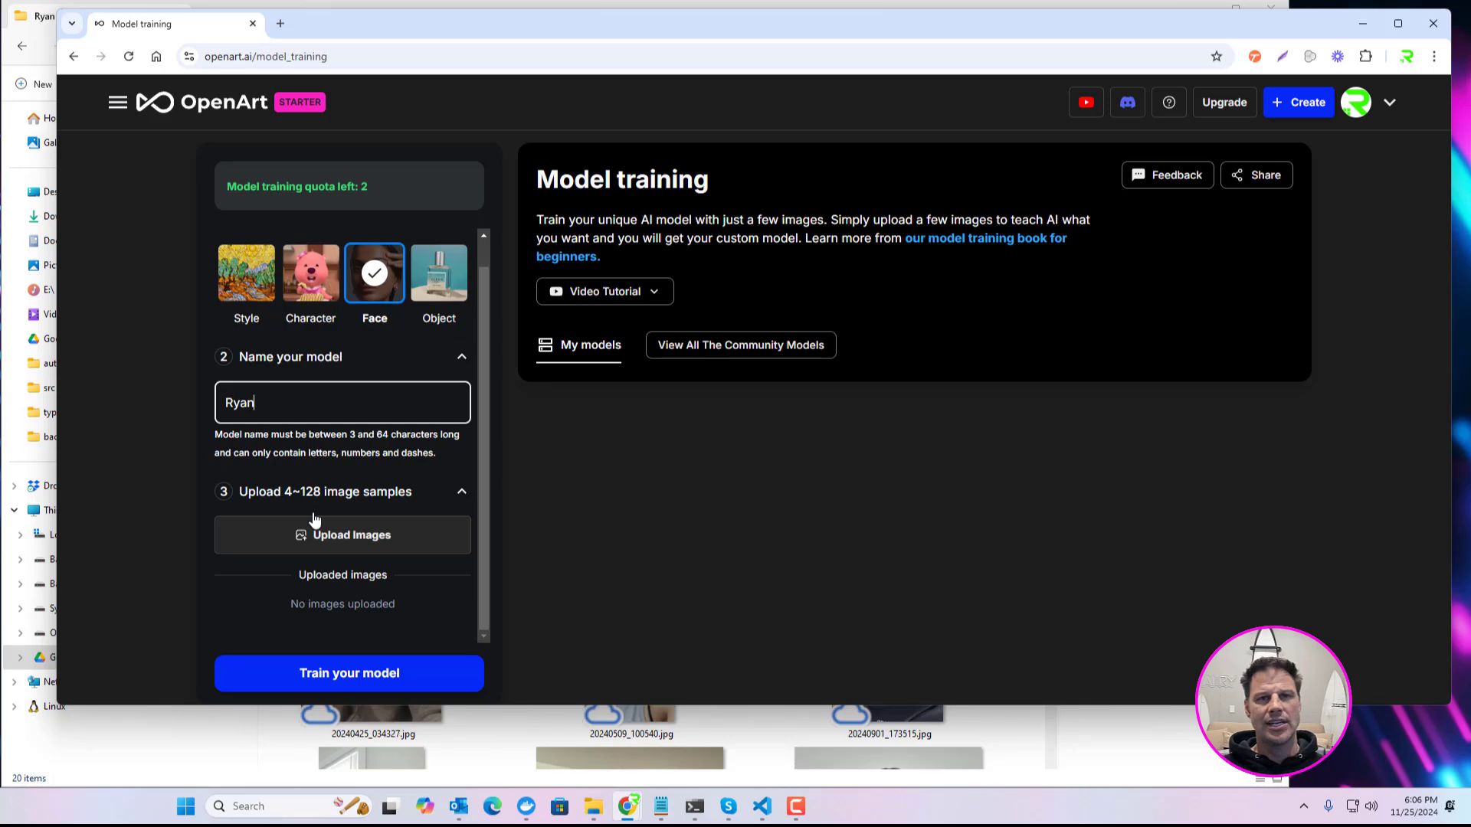
{"action": "left_click", "coordinate": [370, 535]}
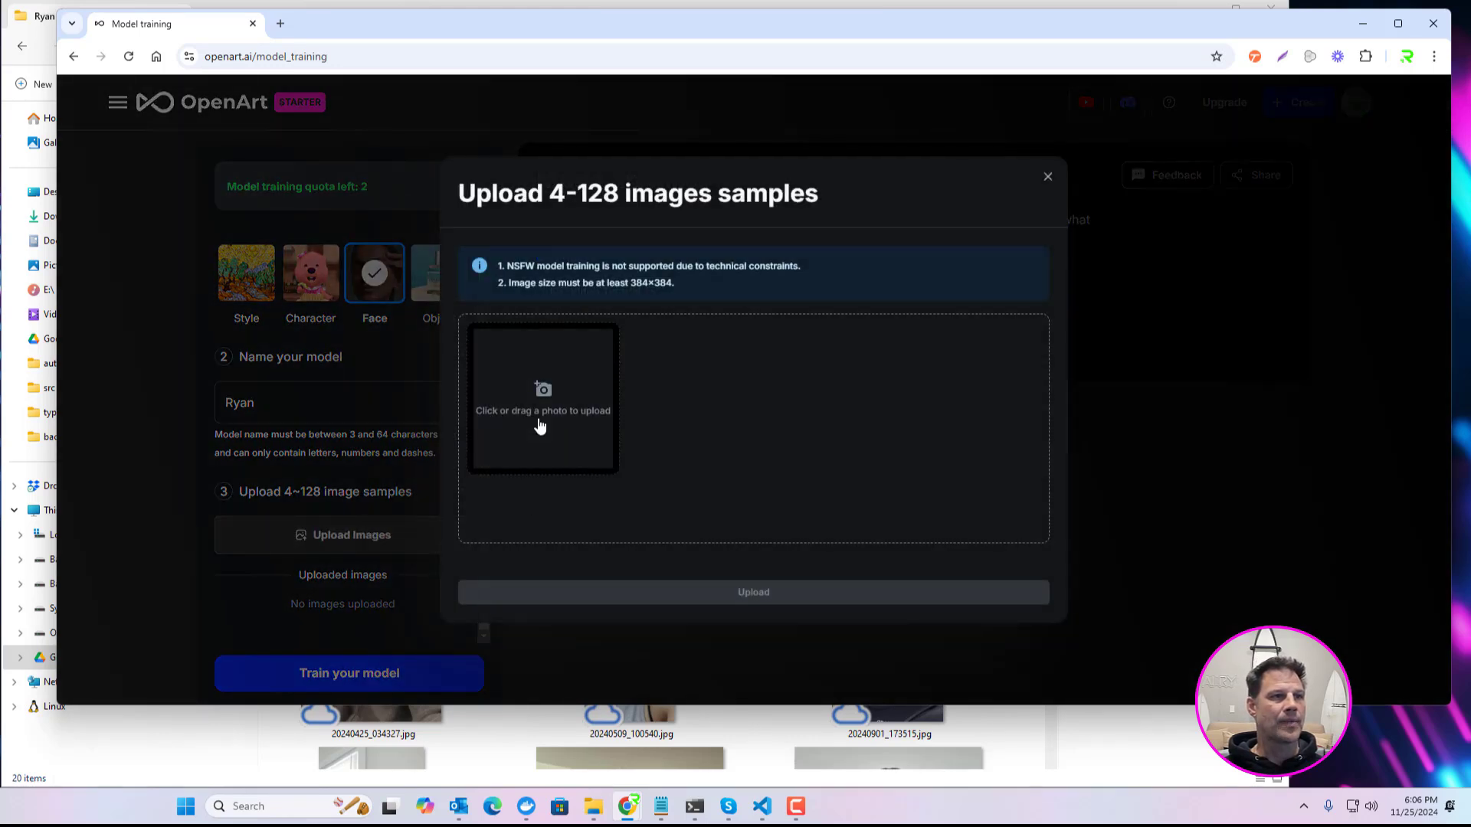
{"action": "left_click", "coordinate": [1001, 730]}
{"action": "left_click_drag", "start_coordinate": [723, 45], "coordinate": [752, 125]}
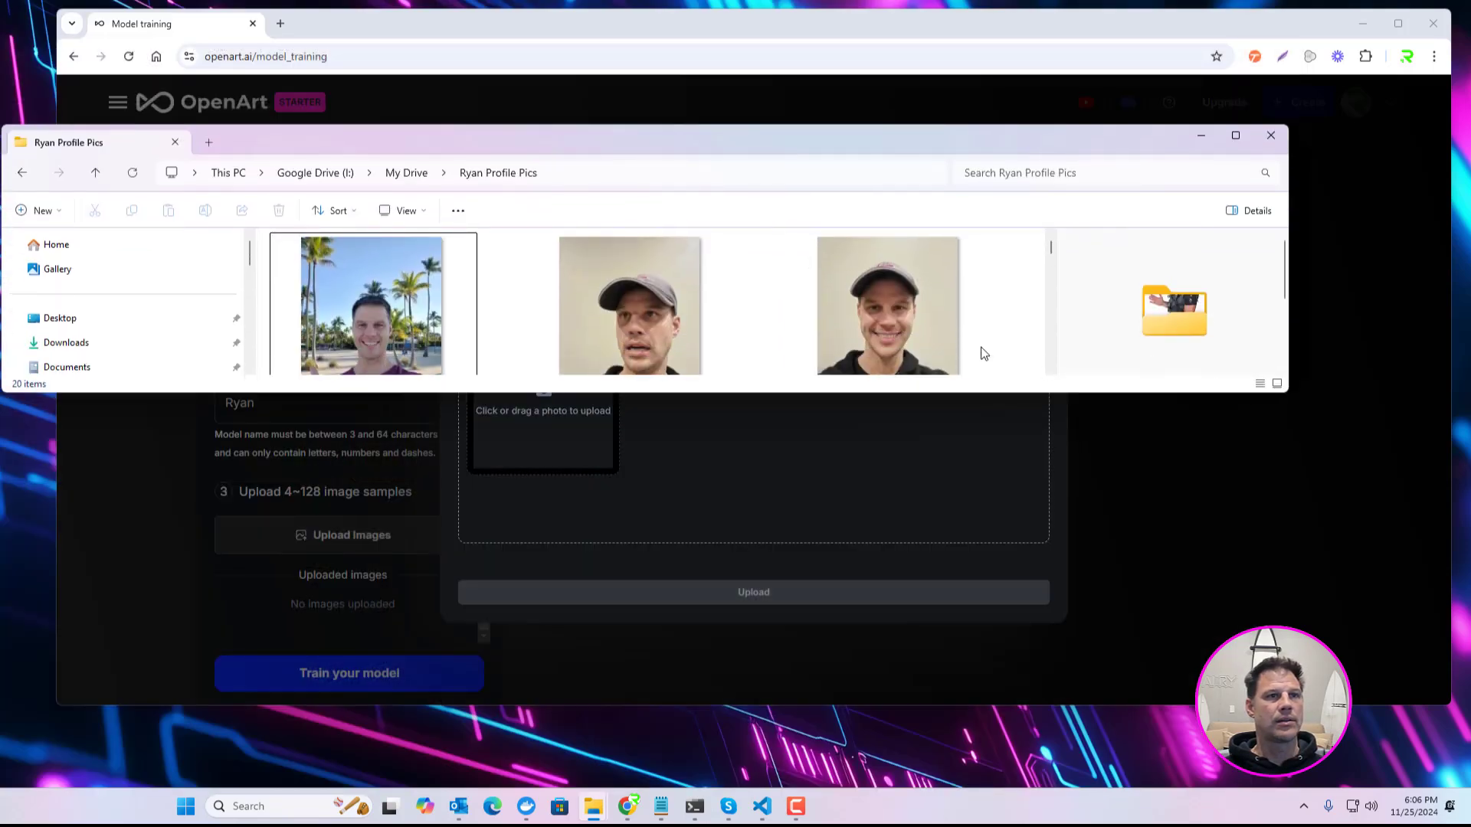
{"action": "scroll", "coordinate": [1042, 295], "scroll_direction": "down", "scroll_amount": 2}
{"action": "key", "text": "ctrl+a"}
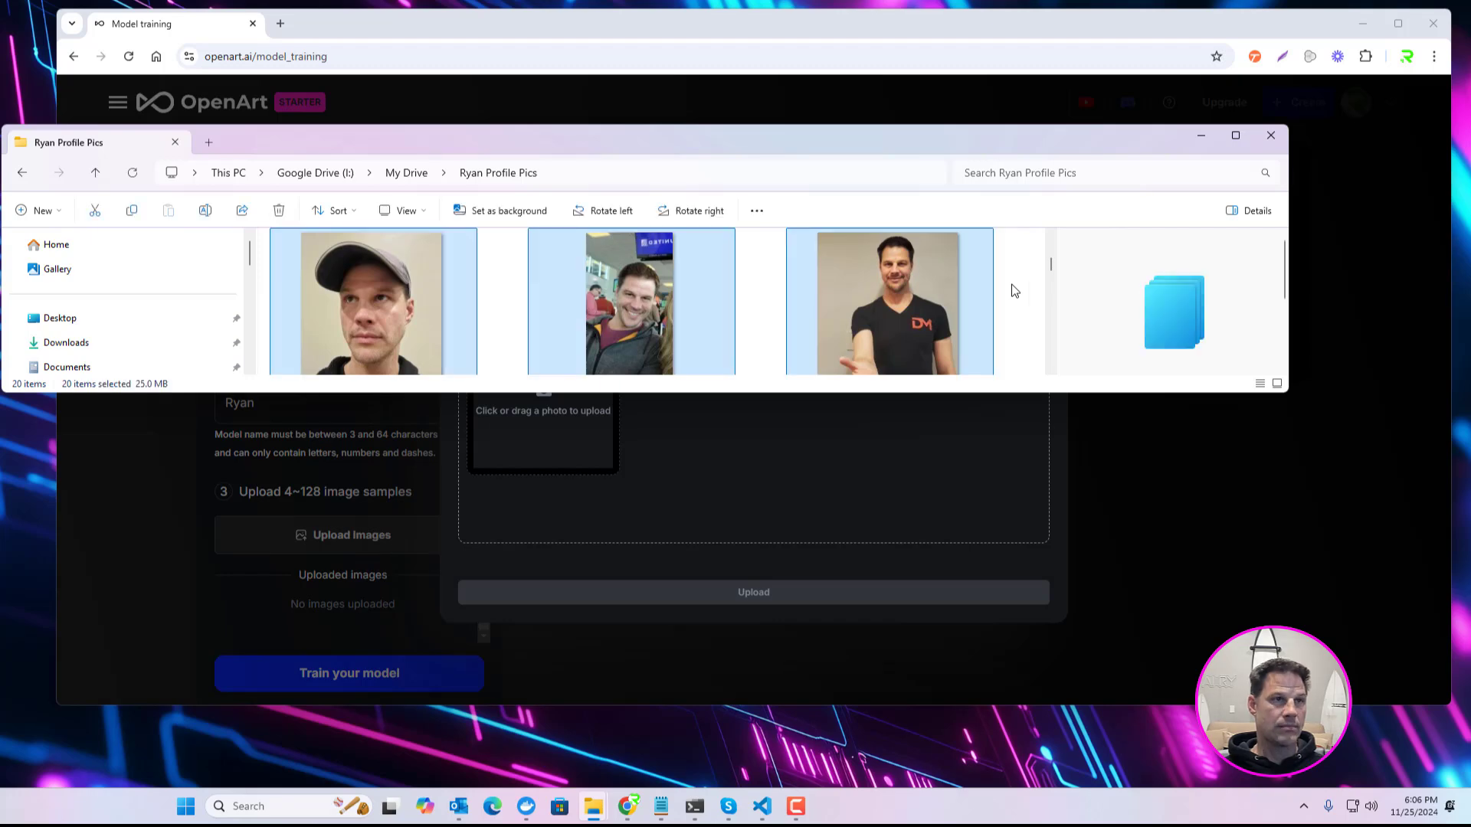
{"action": "left_click_drag", "start_coordinate": [851, 149], "coordinate": [930, 509]}
{"action": "left_click_drag", "start_coordinate": [709, 636], "coordinate": [554, 406]}
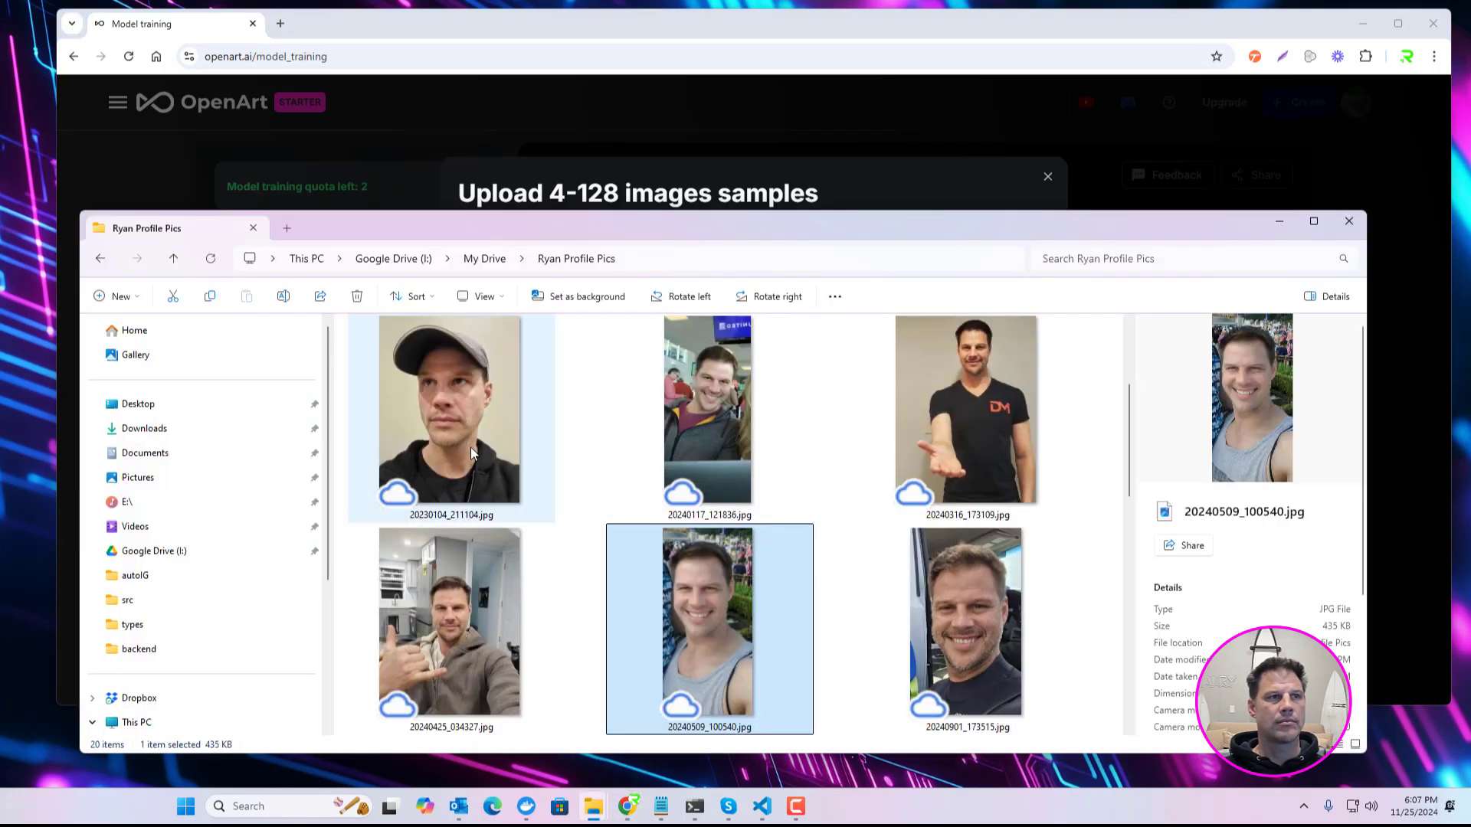
Step: Examine individual photos in the profile pictures folder for varied poses, expressions and backgrounds
{"action": "left_click", "coordinate": [470, 448]}
{"action": "left_click", "coordinate": [455, 595]}
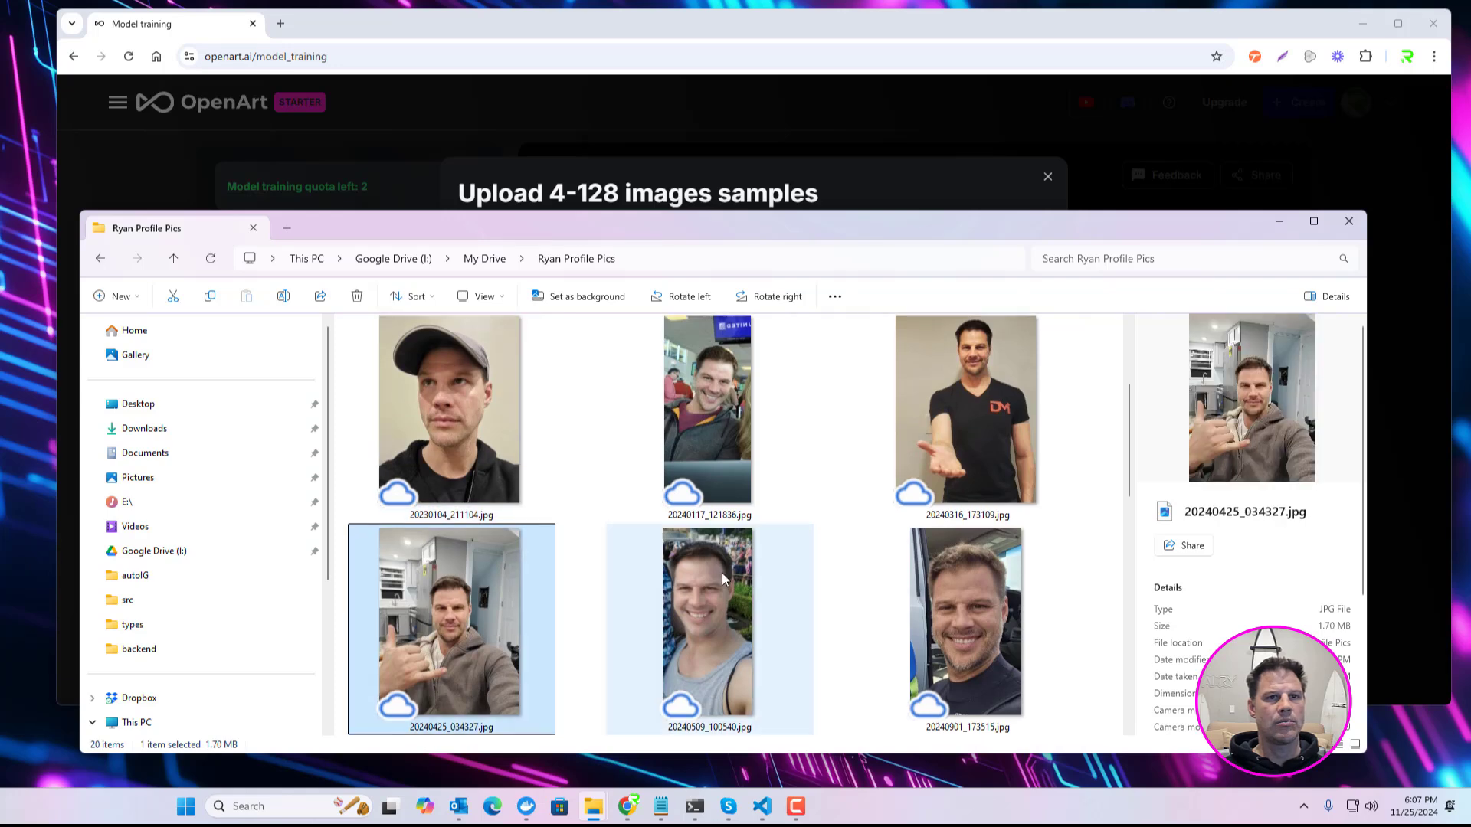
{"action": "scroll", "coordinate": [658, 598], "scroll_direction": "down", "scroll_amount": 3}
{"action": "left_click", "coordinate": [657, 603]}
{"action": "left_click", "coordinate": [702, 441]}
{"action": "left_click", "coordinate": [431, 448]}
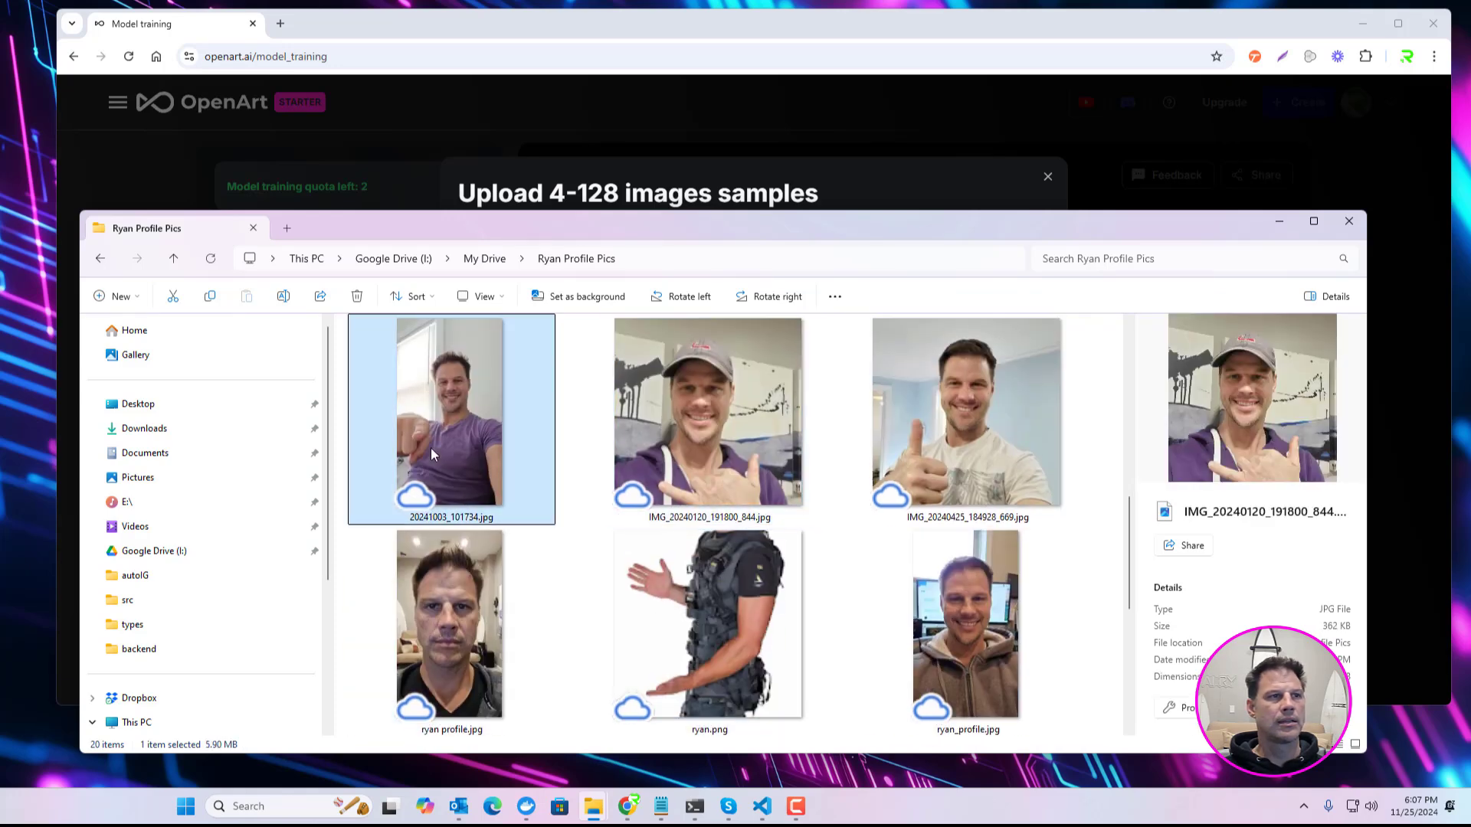
{"action": "left_click", "coordinate": [444, 577]}
{"action": "left_click", "coordinate": [1005, 613]}
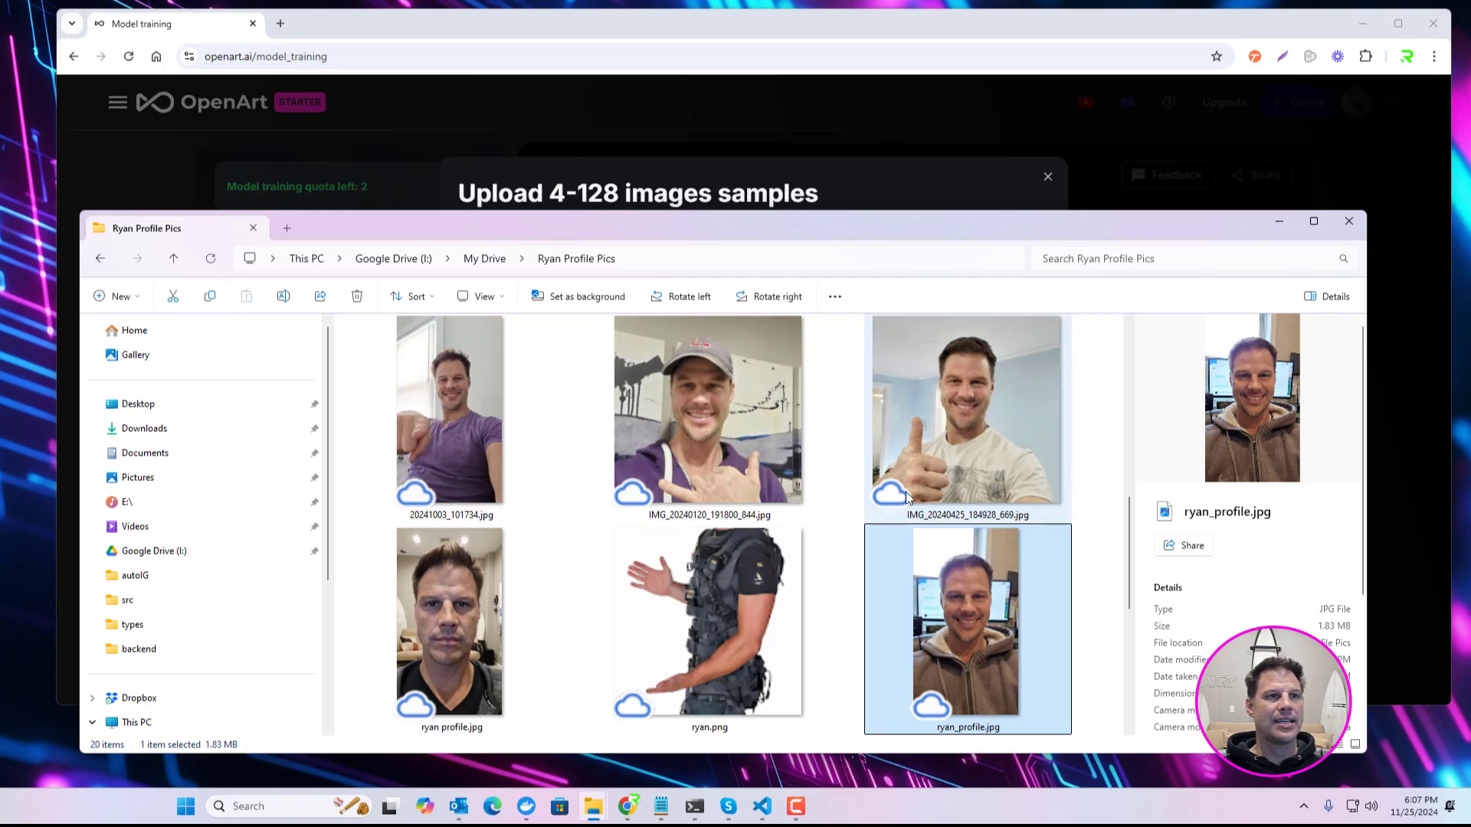
{"action": "scroll", "coordinate": [906, 492], "scroll_direction": "up", "scroll_amount": 5}
{"action": "left_click", "coordinate": [510, 369]}
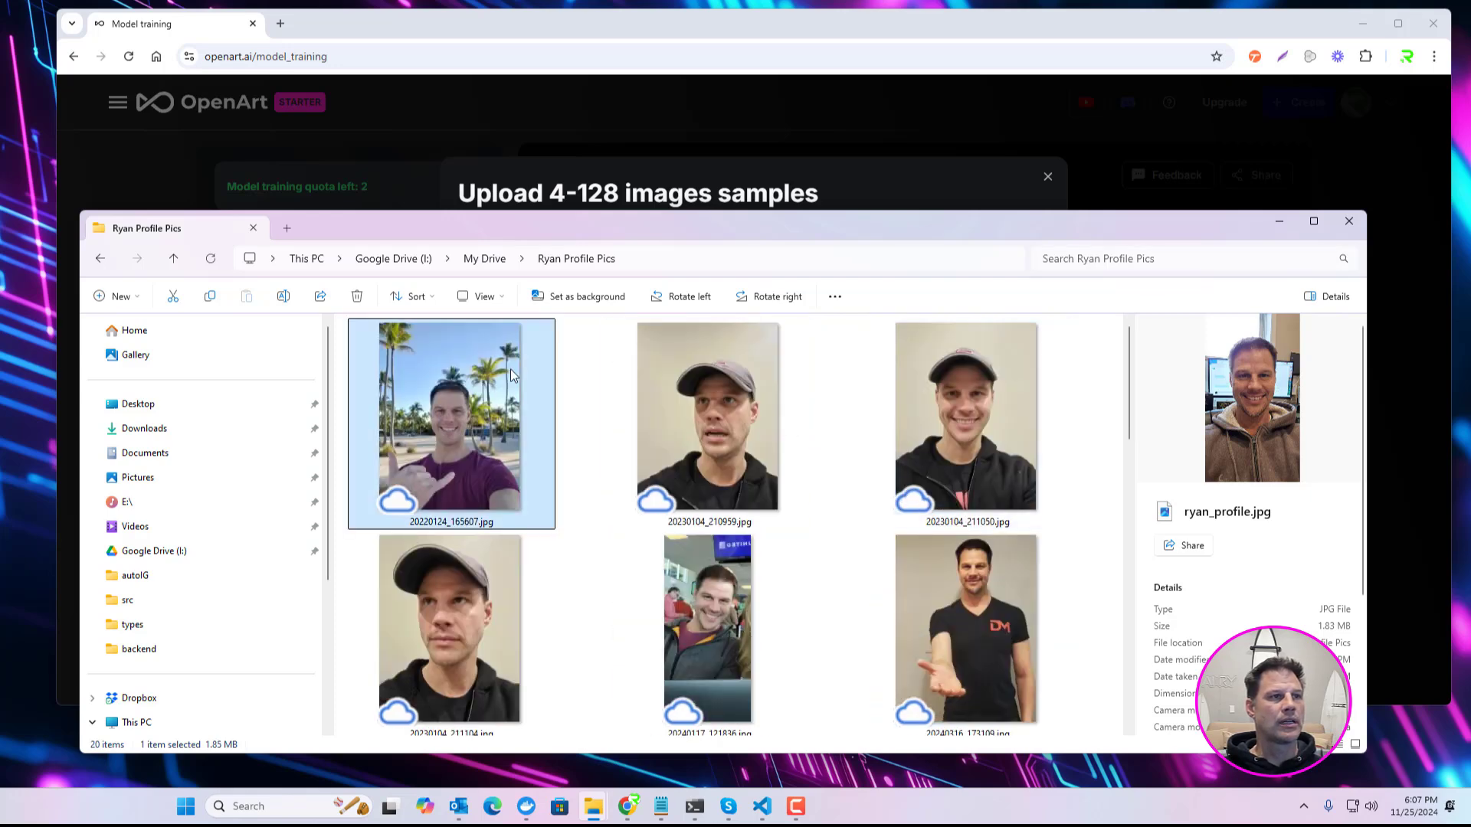
{"action": "left_click", "coordinate": [727, 399]}
{"action": "left_click", "coordinate": [919, 415]}
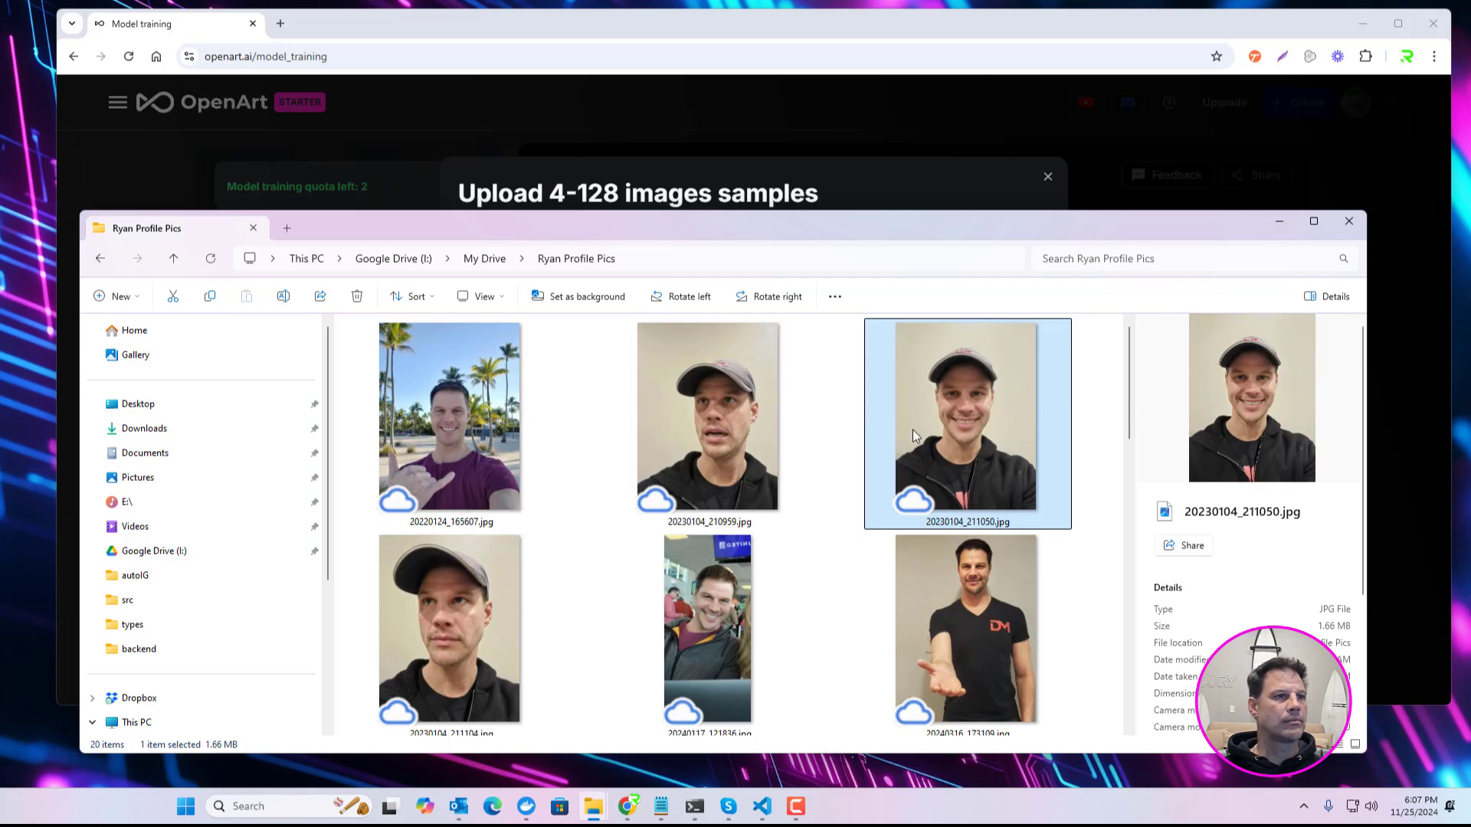
Step: Minimize the photo folder window and enlarge the browser window upward and sideways
{"action": "left_click", "coordinate": [1281, 222]}
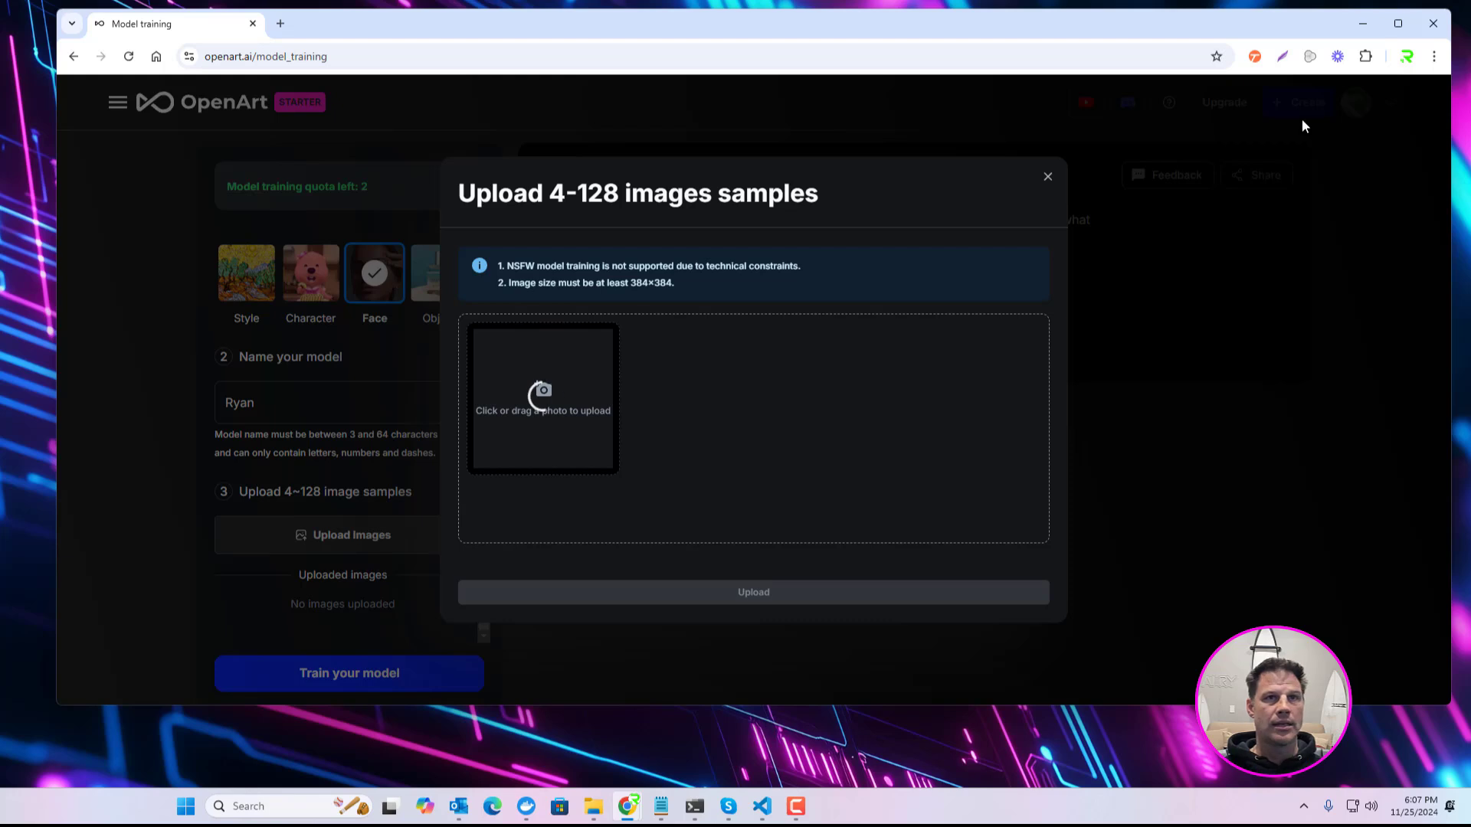
{"action": "left_click_drag", "start_coordinate": [1304, 10], "coordinate": [1304, 0]}
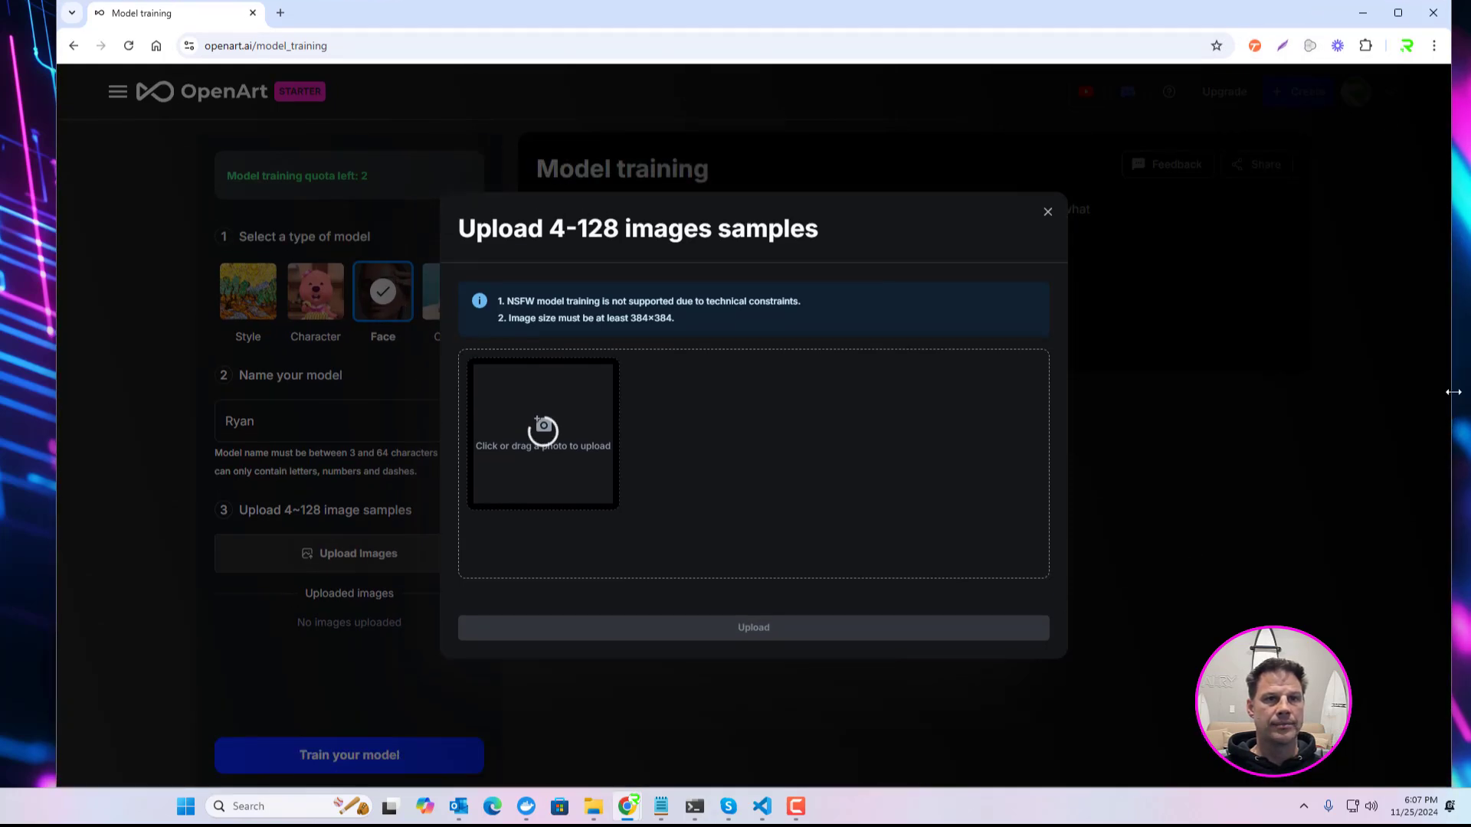
{"action": "left_click_drag", "start_coordinate": [1449, 392], "coordinate": [1466, 392]}
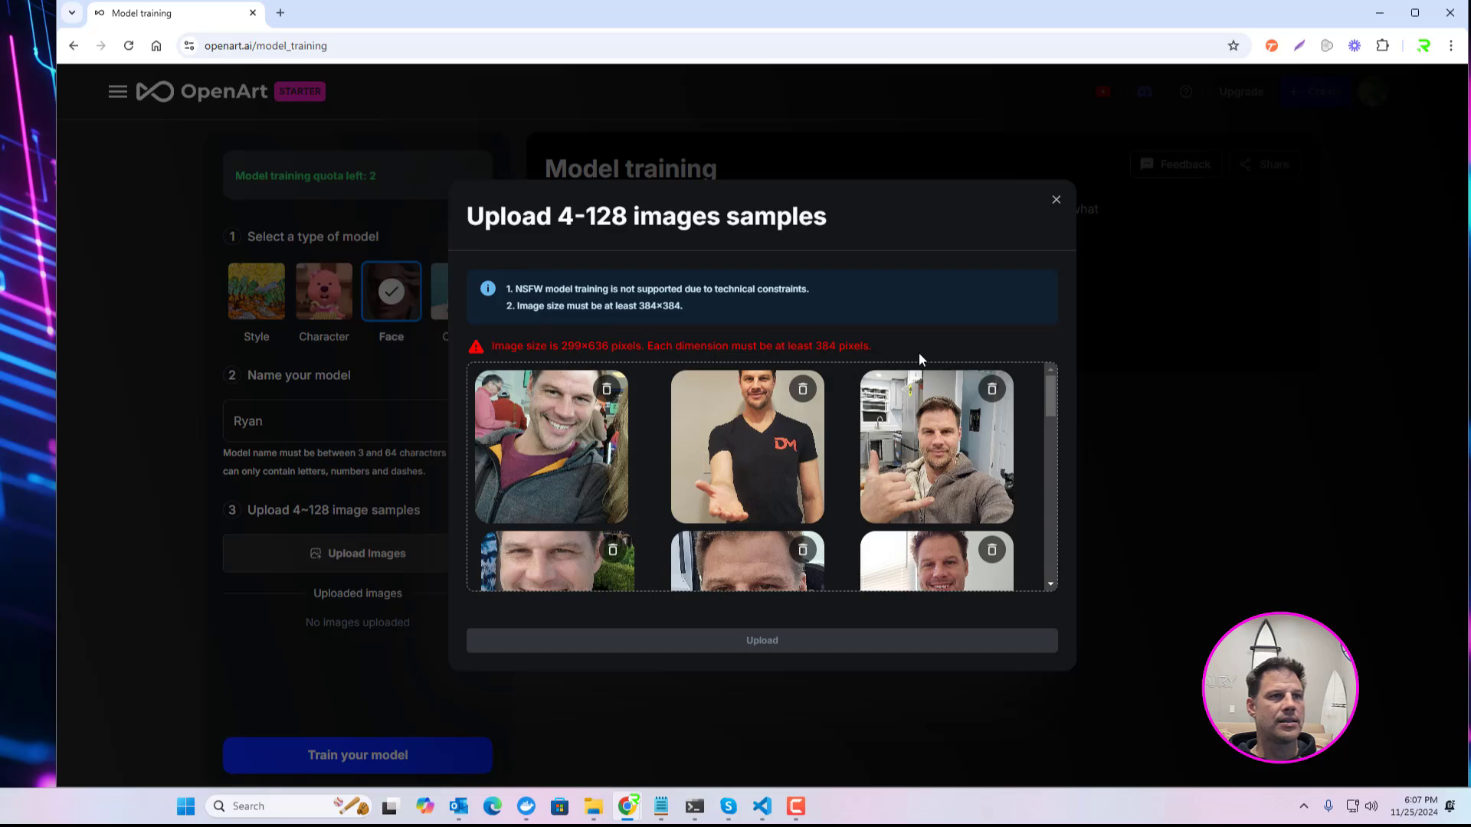
Step: Review the added sample photos for ones flagged as smaller than the 384×384 minimum size
{"action": "left_click_drag", "start_coordinate": [1055, 392], "coordinate": [1066, 600]}
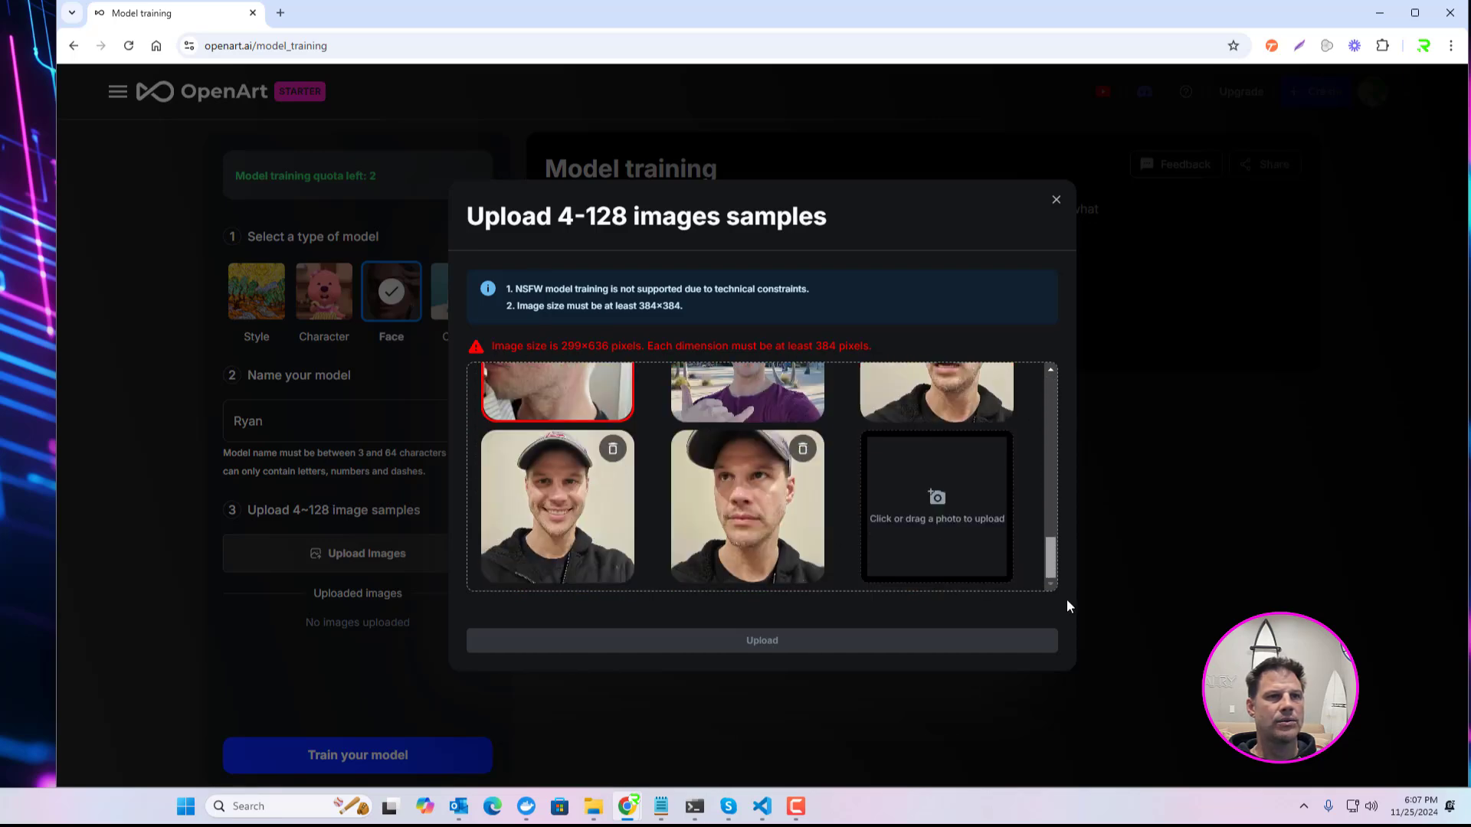
{"action": "scroll", "coordinate": [742, 412], "scroll_direction": "up", "scroll_amount": 10}
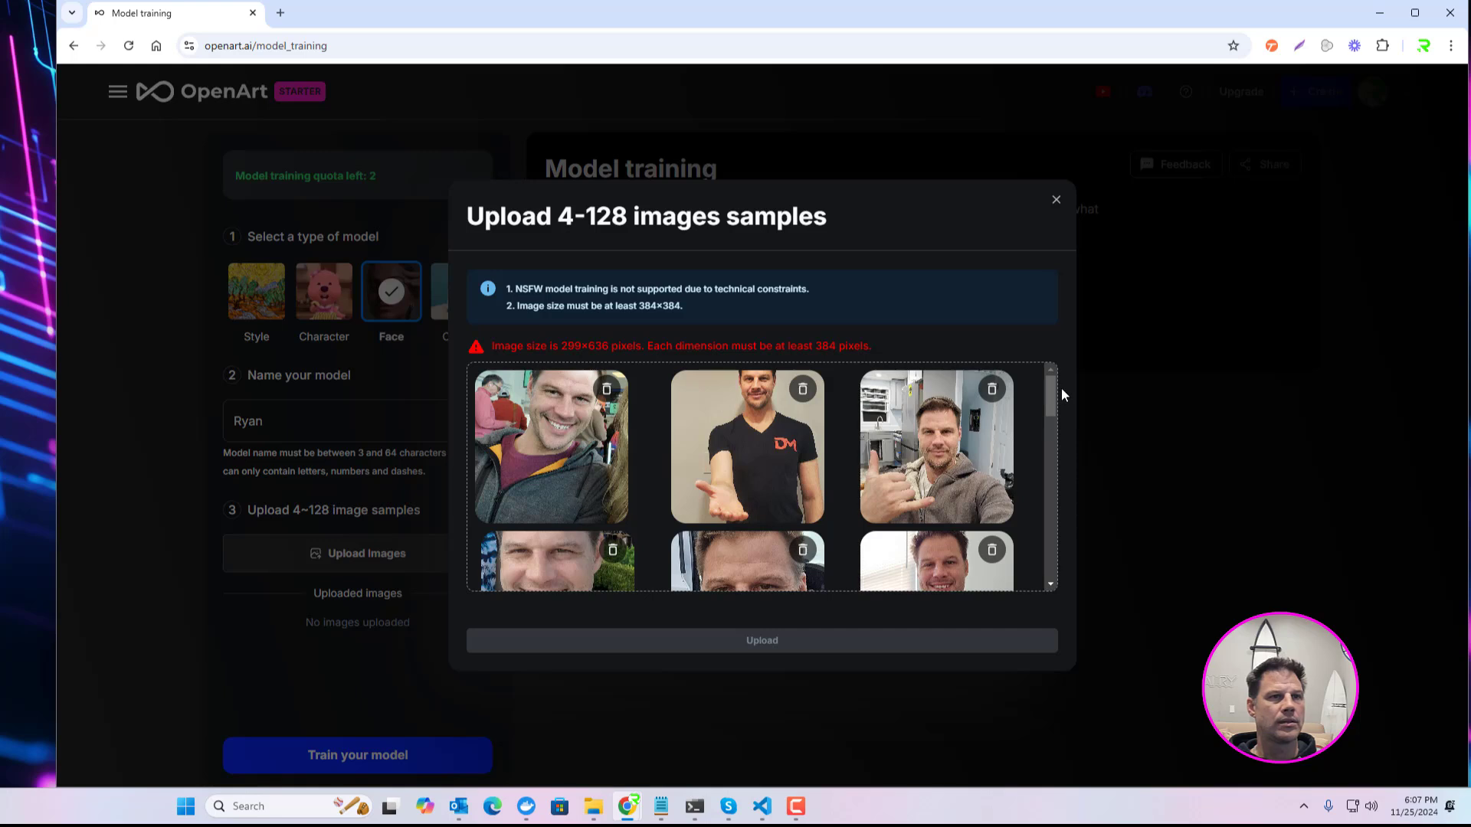
{"action": "scroll", "coordinate": [1045, 411], "scroll_direction": "down", "scroll_amount": 6}
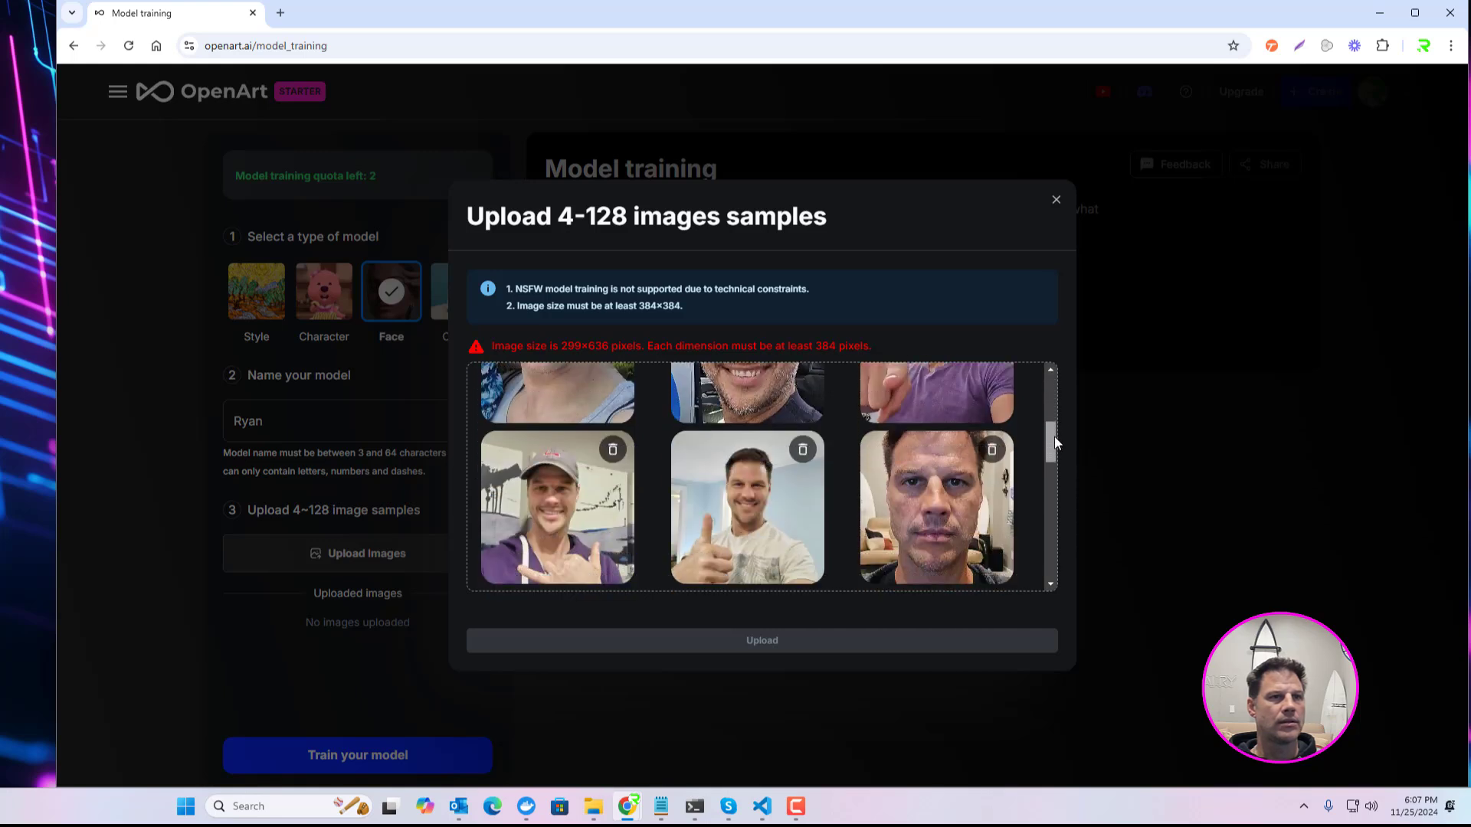
{"action": "mouse_move", "coordinate": [1056, 478]}
{"action": "left_mouse_down"}
{"action": "mouse_move", "coordinate": [1059, 567]}
{"action": "mouse_move", "coordinate": [1059, 504]}
{"action": "left_mouse_up"}
{"action": "scroll", "coordinate": [841, 481], "scroll_direction": "up", "scroll_amount": 2}
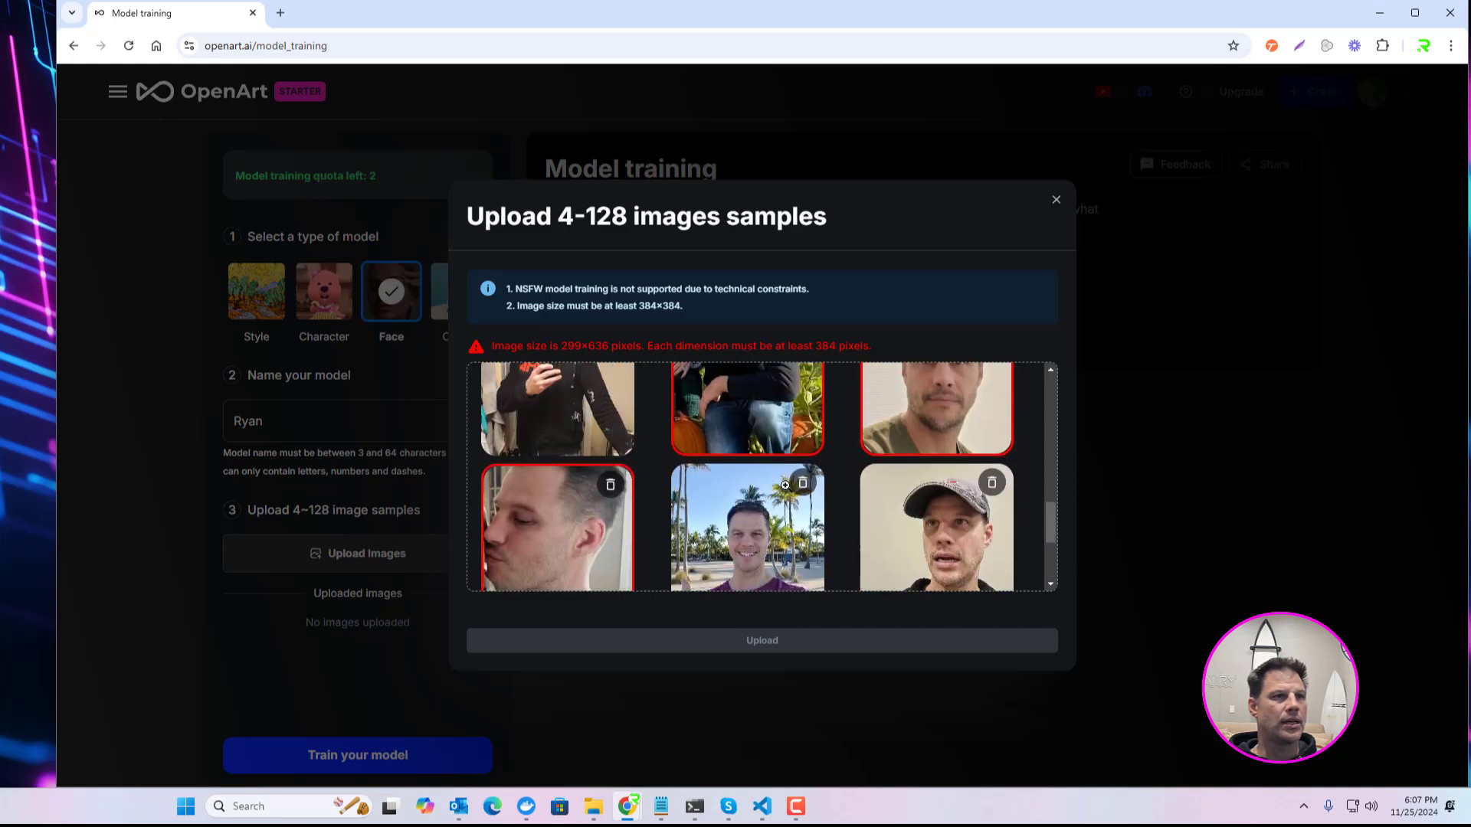
{"action": "scroll", "coordinate": [841, 479], "scroll_direction": "up", "scroll_amount": 5}
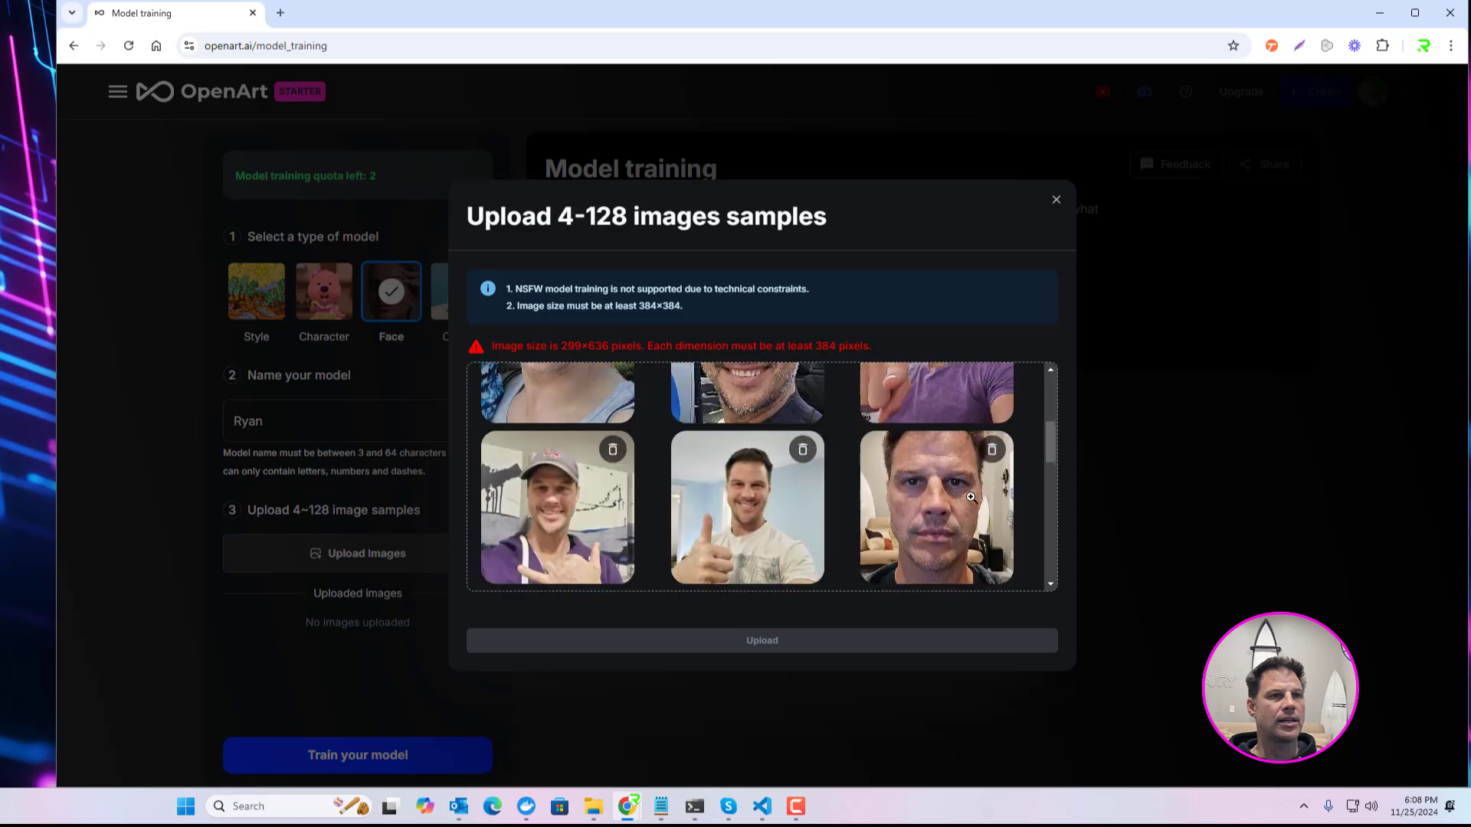
{"action": "scroll", "coordinate": [970, 497], "scroll_direction": "down", "scroll_amount": 5}
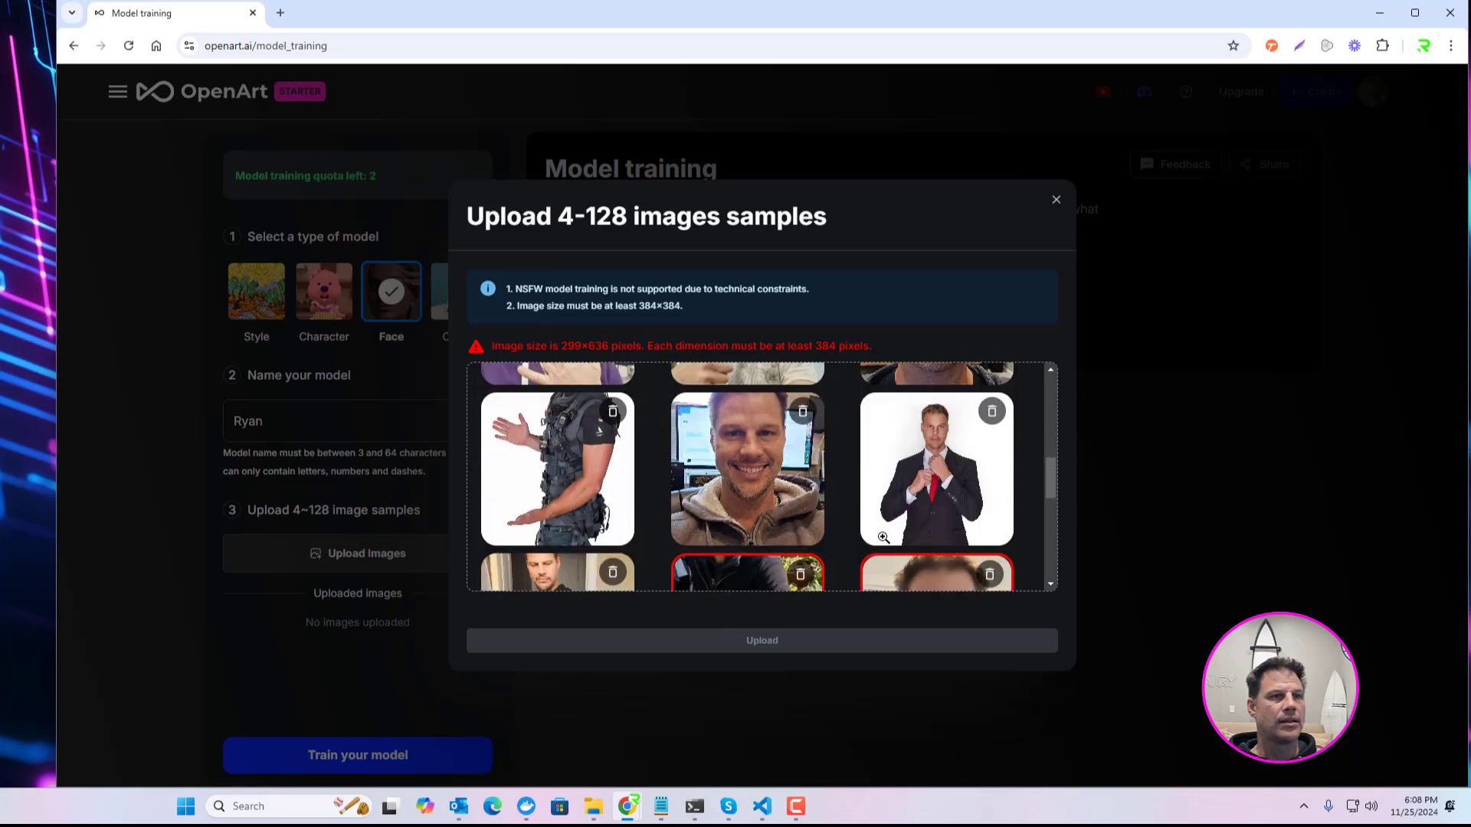
{"action": "scroll", "coordinate": [944, 496], "scroll_direction": "down", "scroll_amount": 2}
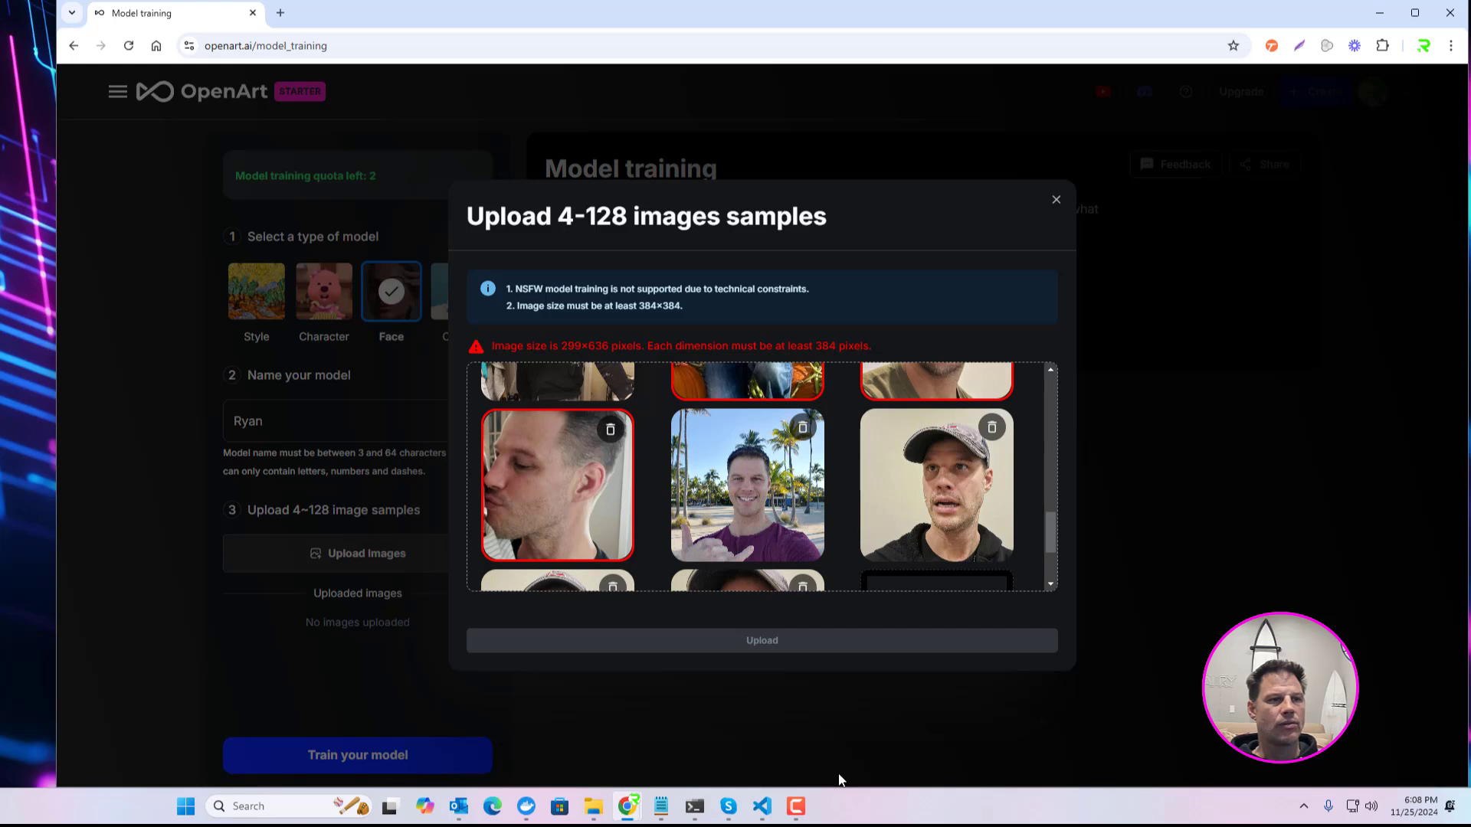
{"action": "left_click", "coordinate": [799, 806]}
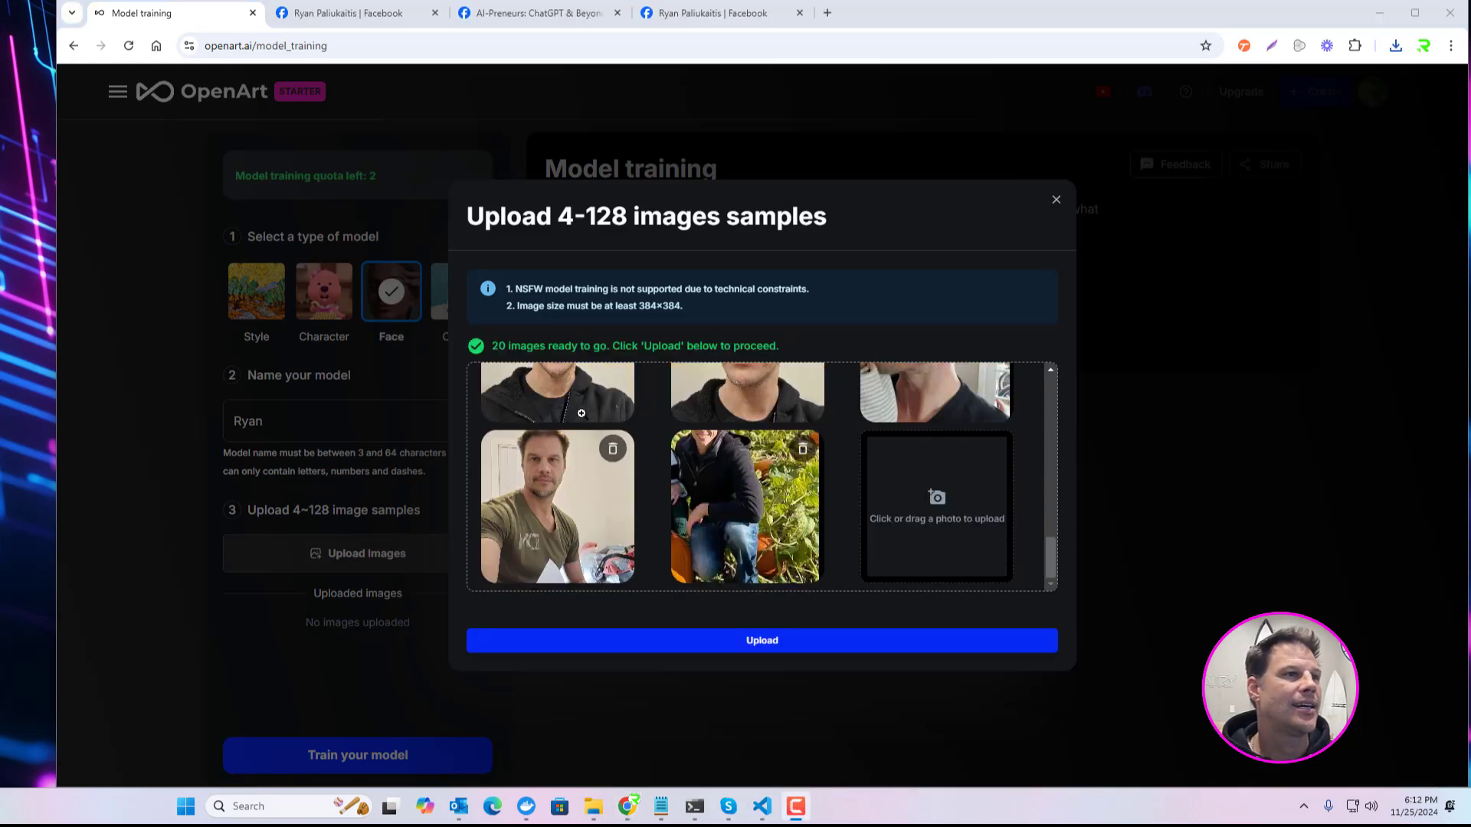
Step: Upload the 20 prepared image samples and start training the Face model
{"action": "left_click_drag", "start_coordinate": [1054, 544], "coordinate": [1048, 634]}
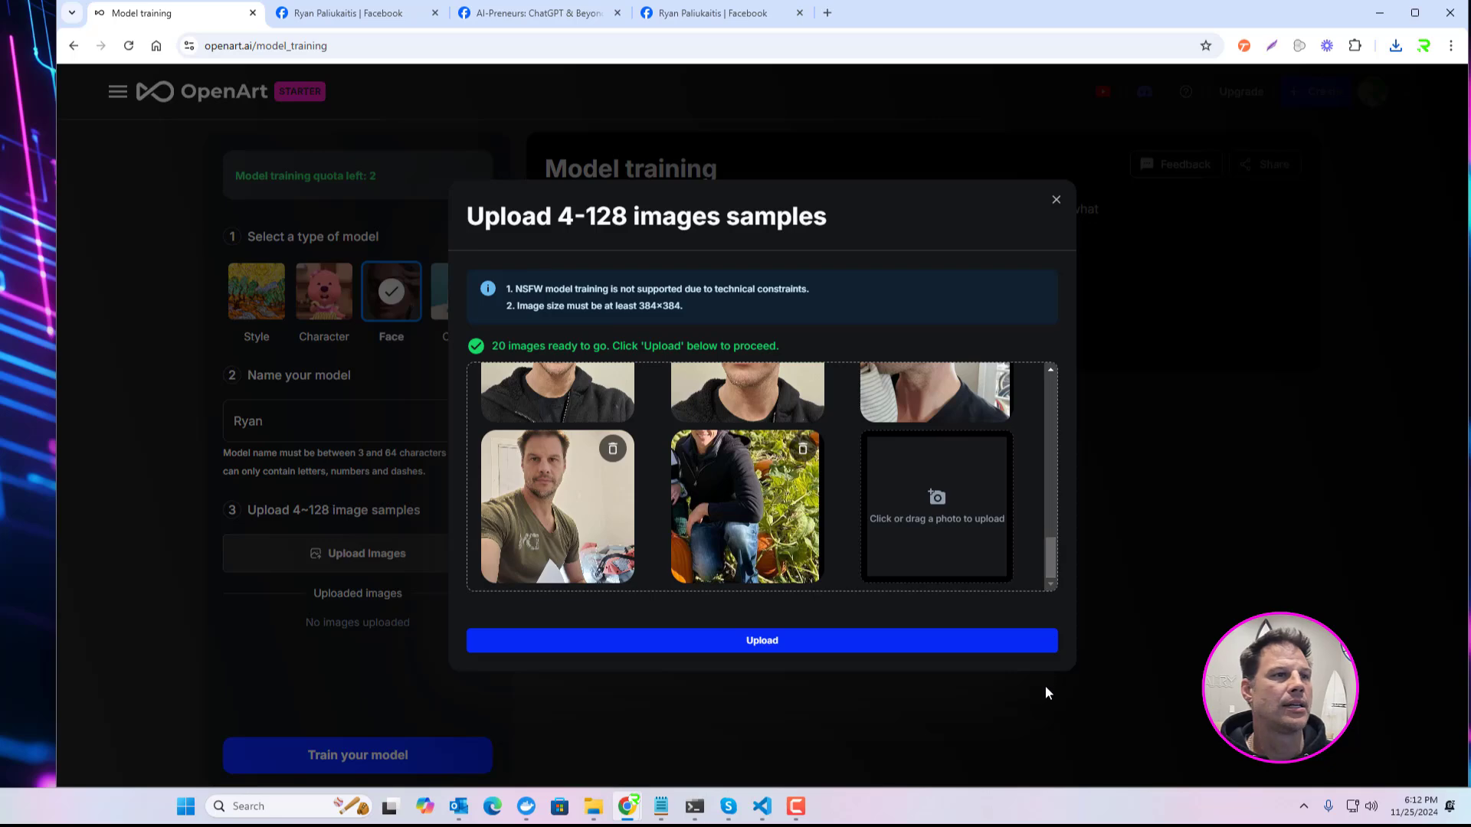
{"action": "left_click", "coordinate": [763, 644]}
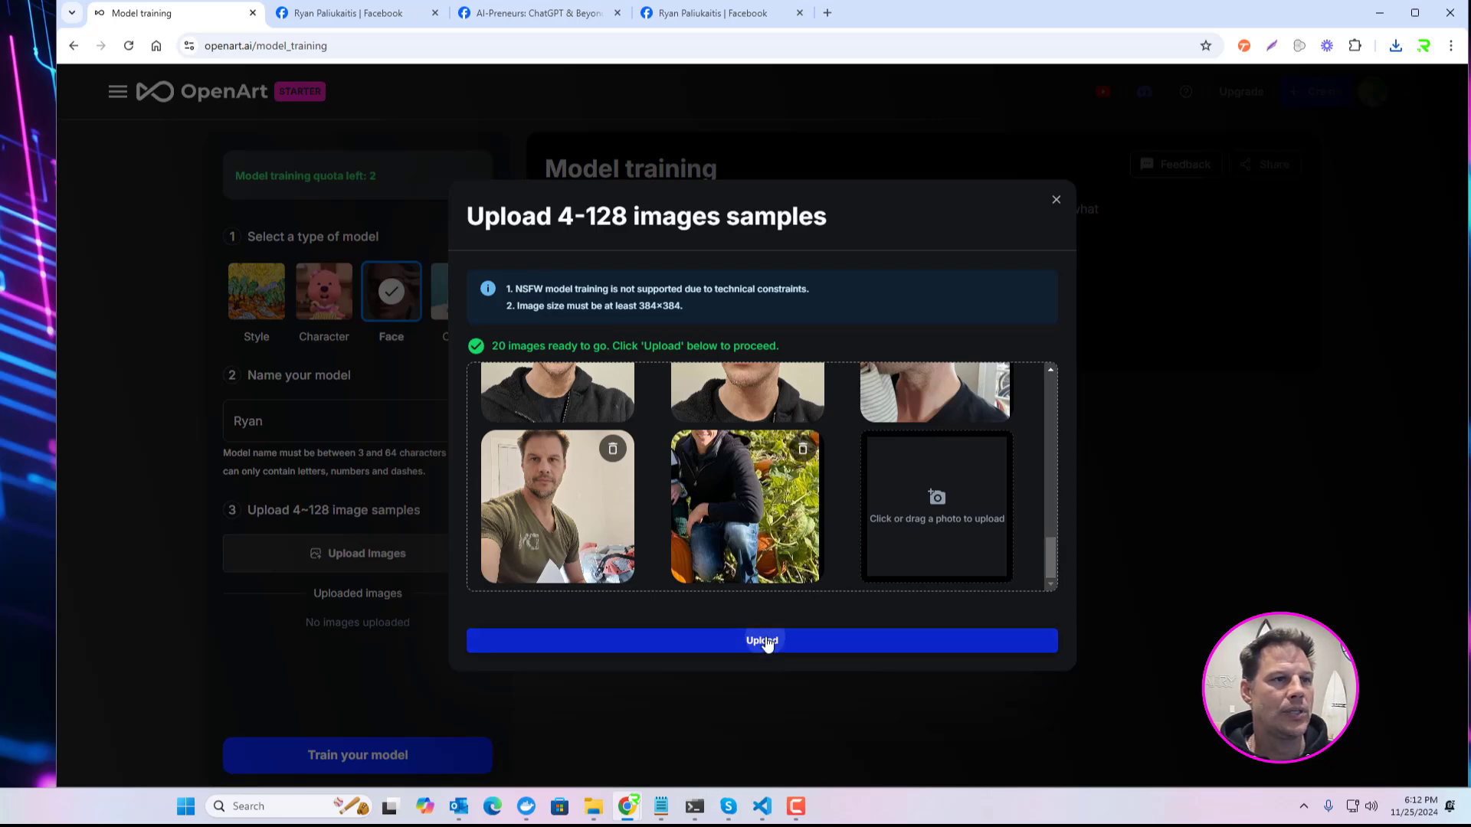
{"action": "left_click", "coordinate": [378, 763]}
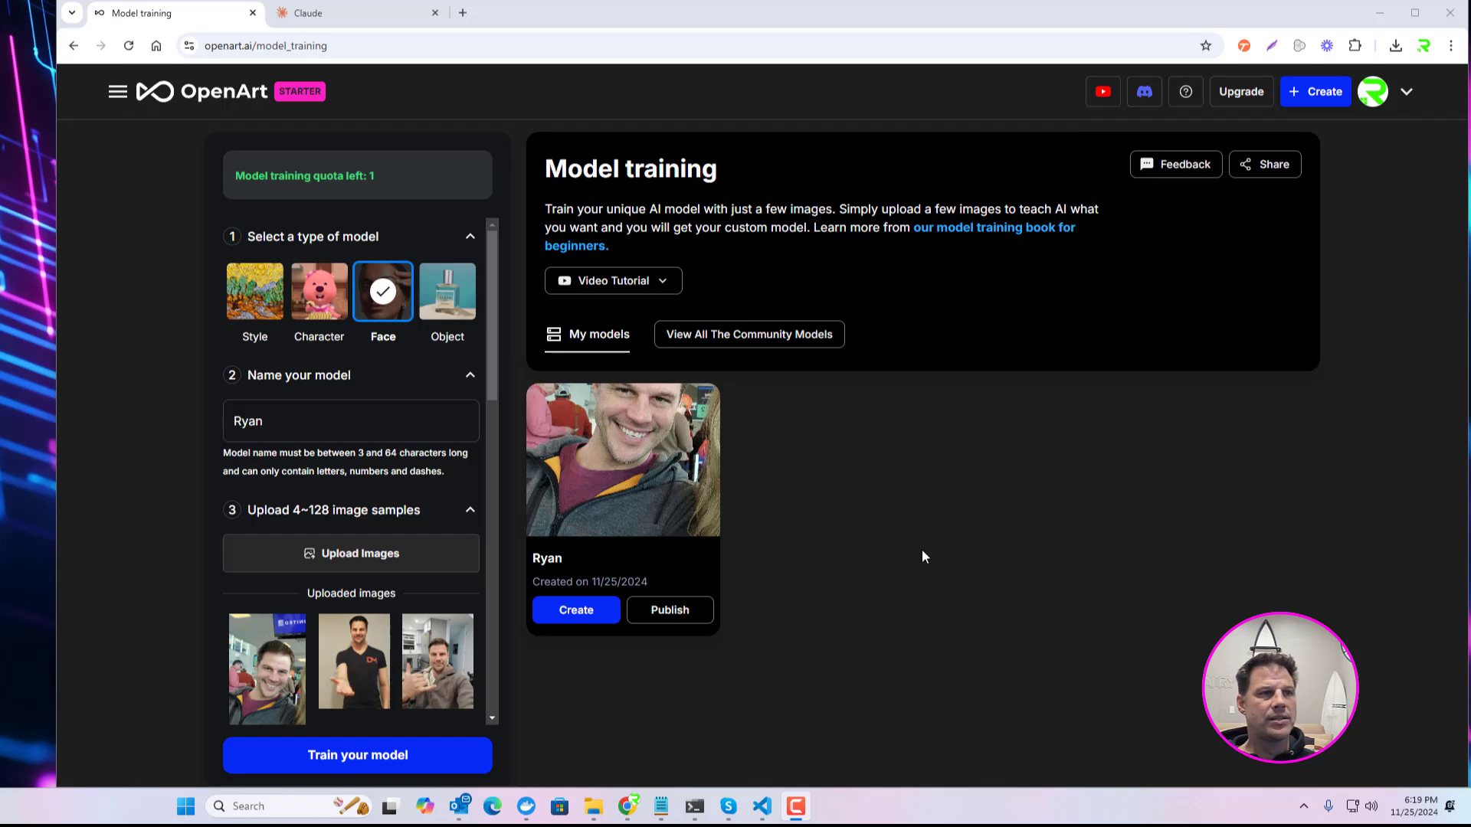
{"action": "left_click", "coordinate": [674, 623]}
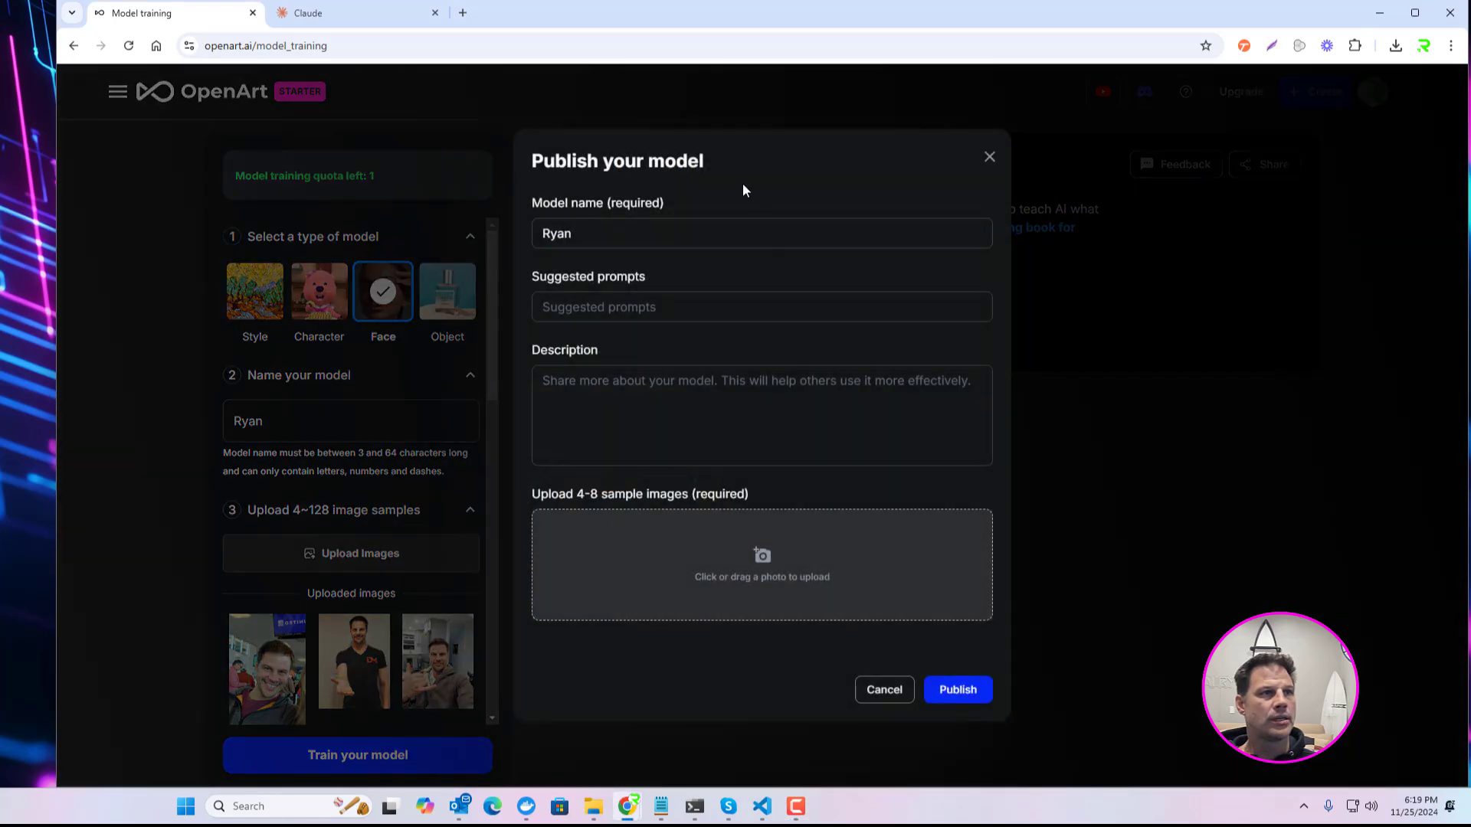
{"action": "left_click", "coordinate": [625, 305]}
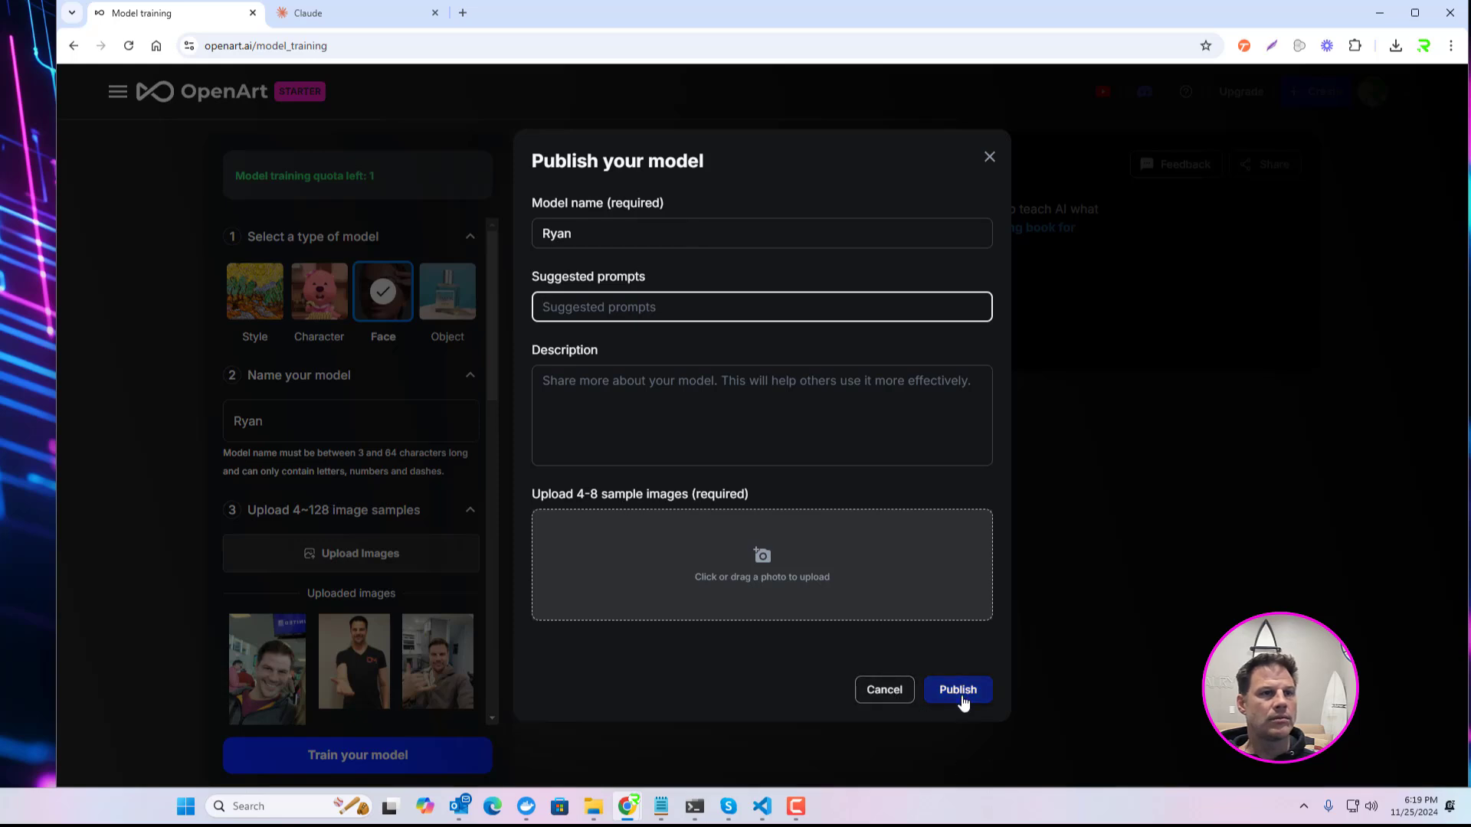
{"action": "left_click", "coordinate": [883, 699]}
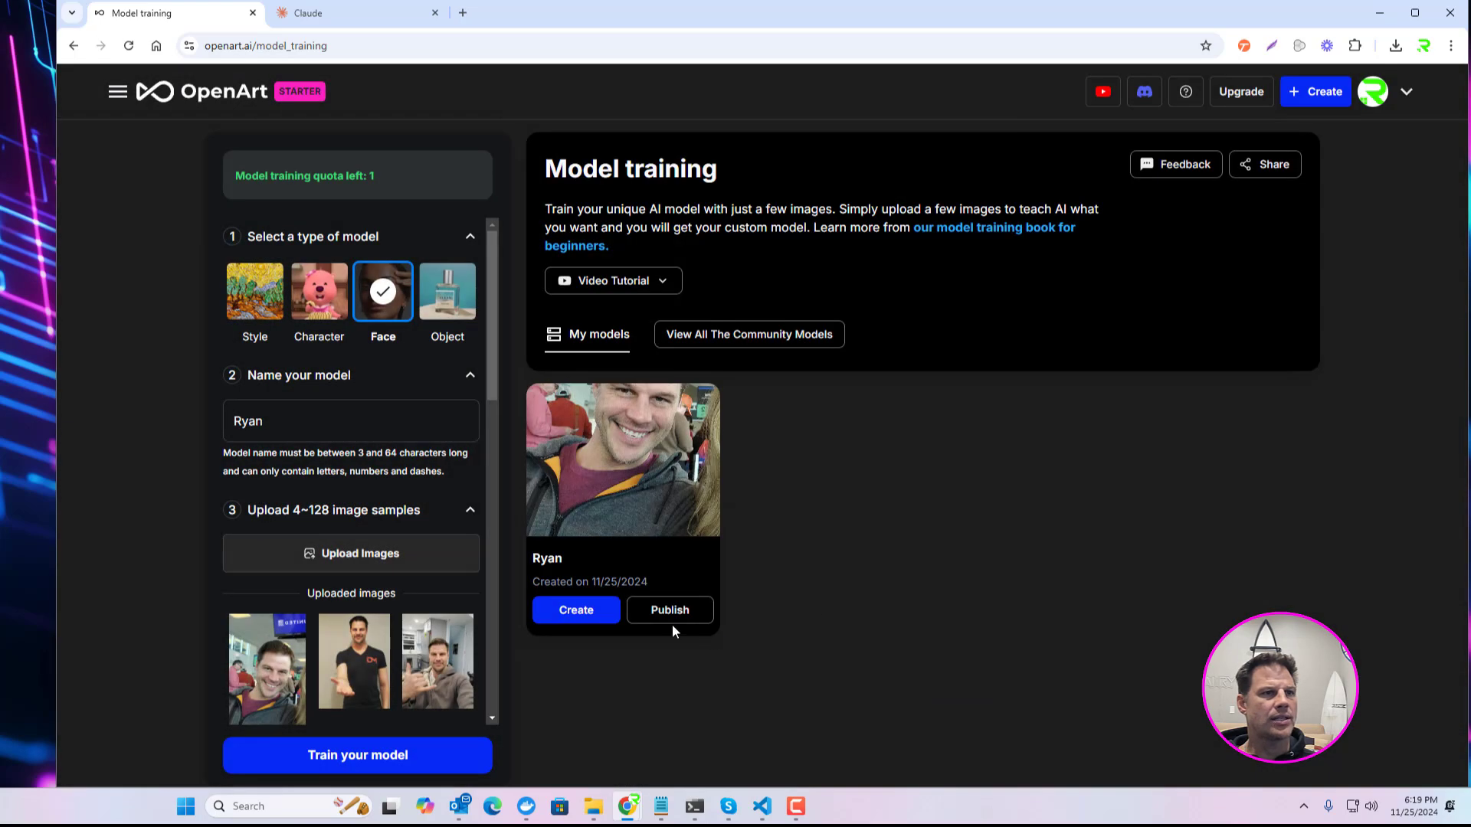
Step: Start image creation with the trained Face model and set the model weight to 0.92
{"action": "left_click", "coordinate": [588, 612]}
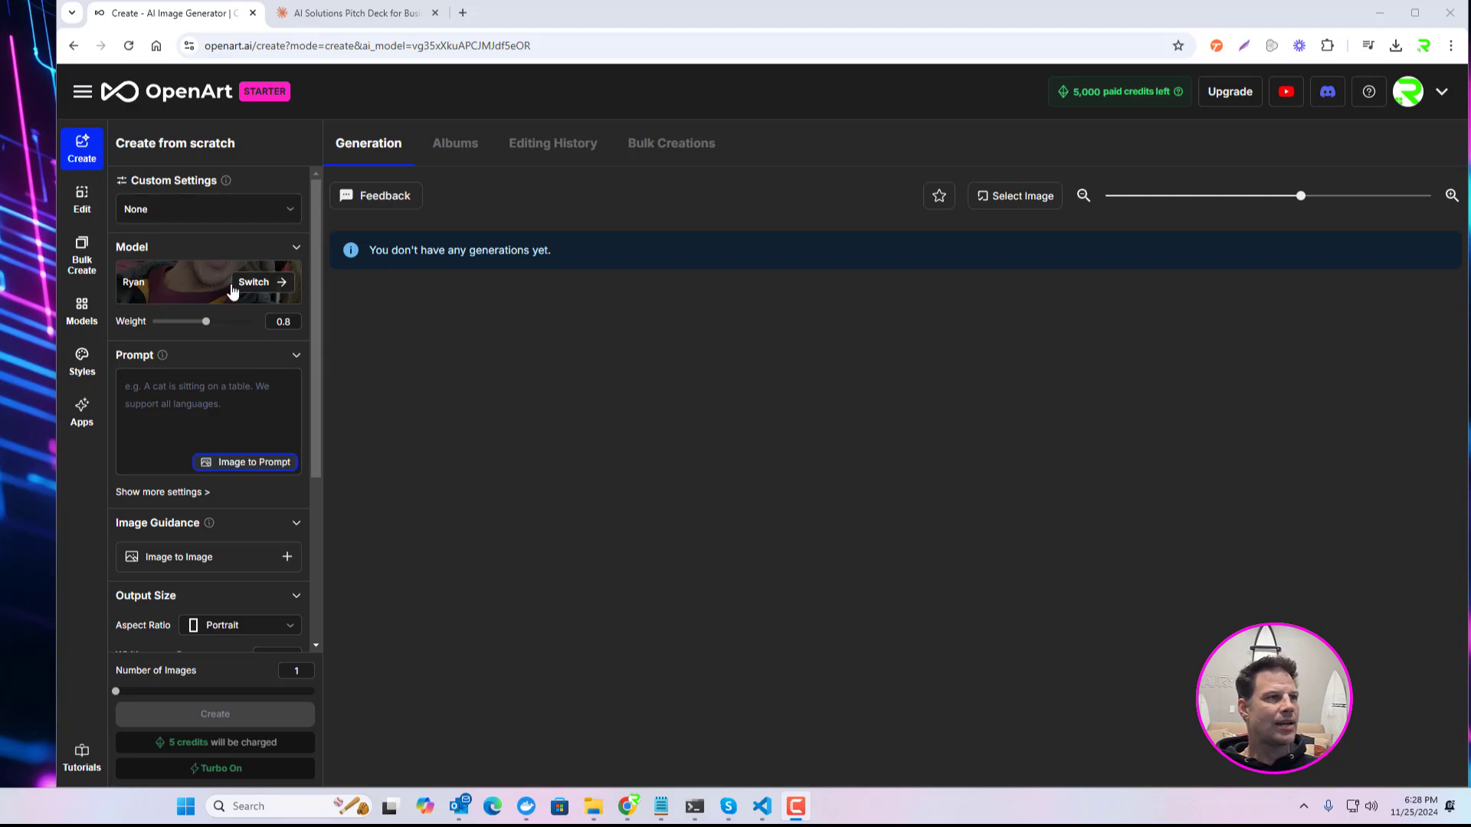
{"action": "left_click_drag", "start_coordinate": [206, 325], "coordinate": [221, 328]}
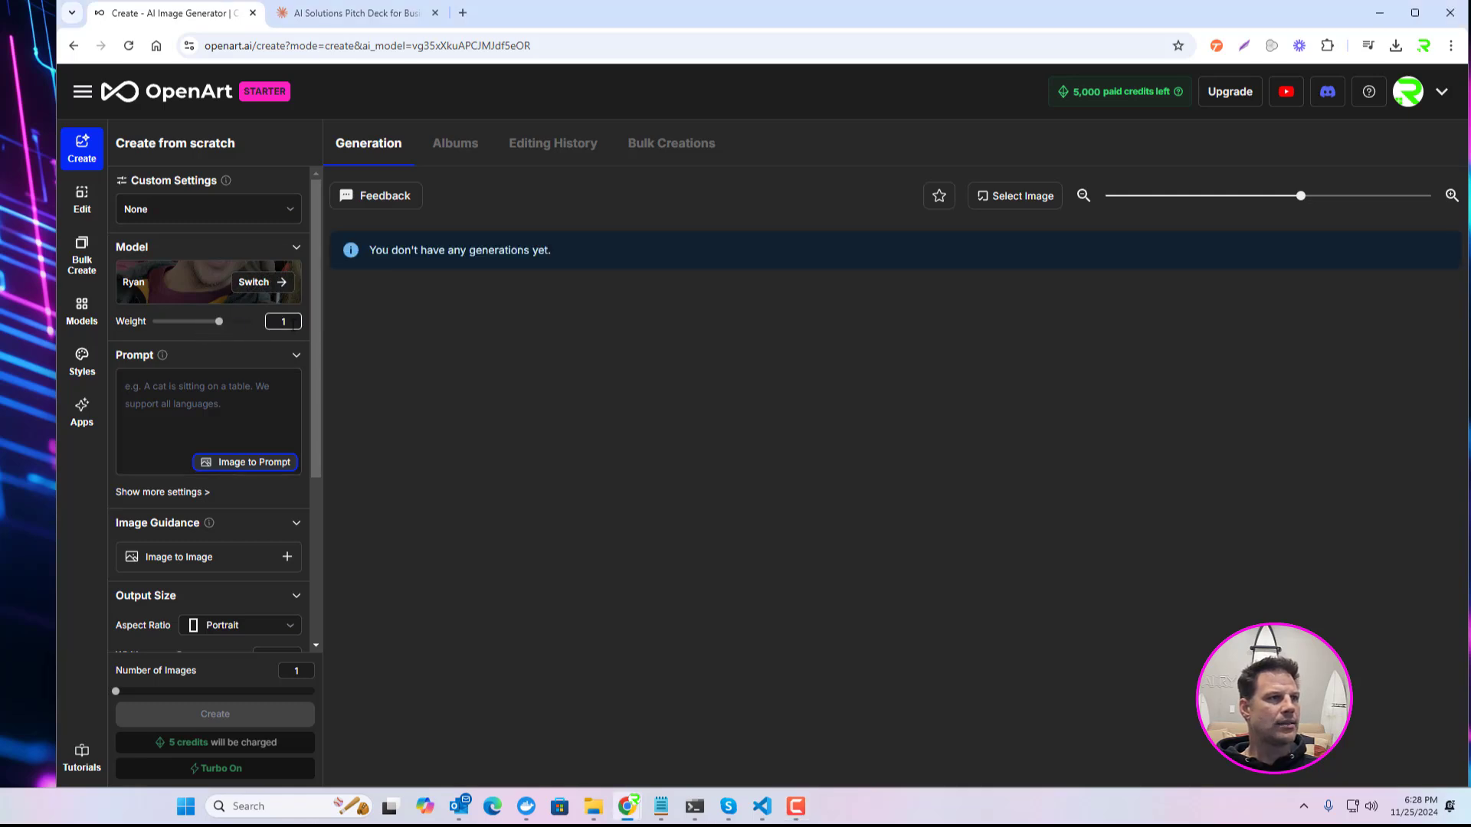
{"action": "left_click", "coordinate": [283, 322]}
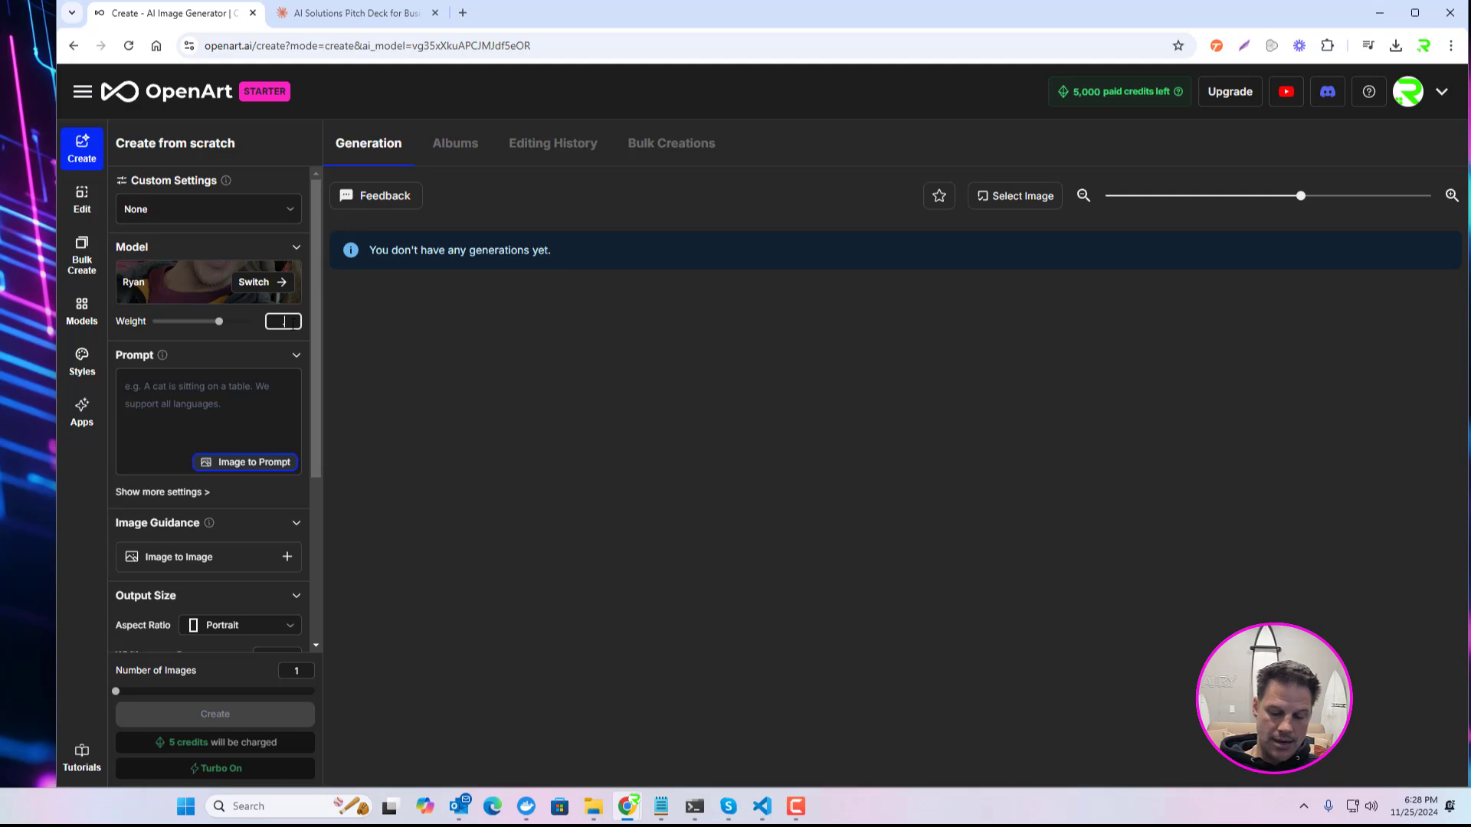
{"action": "type", "text": ".92"}
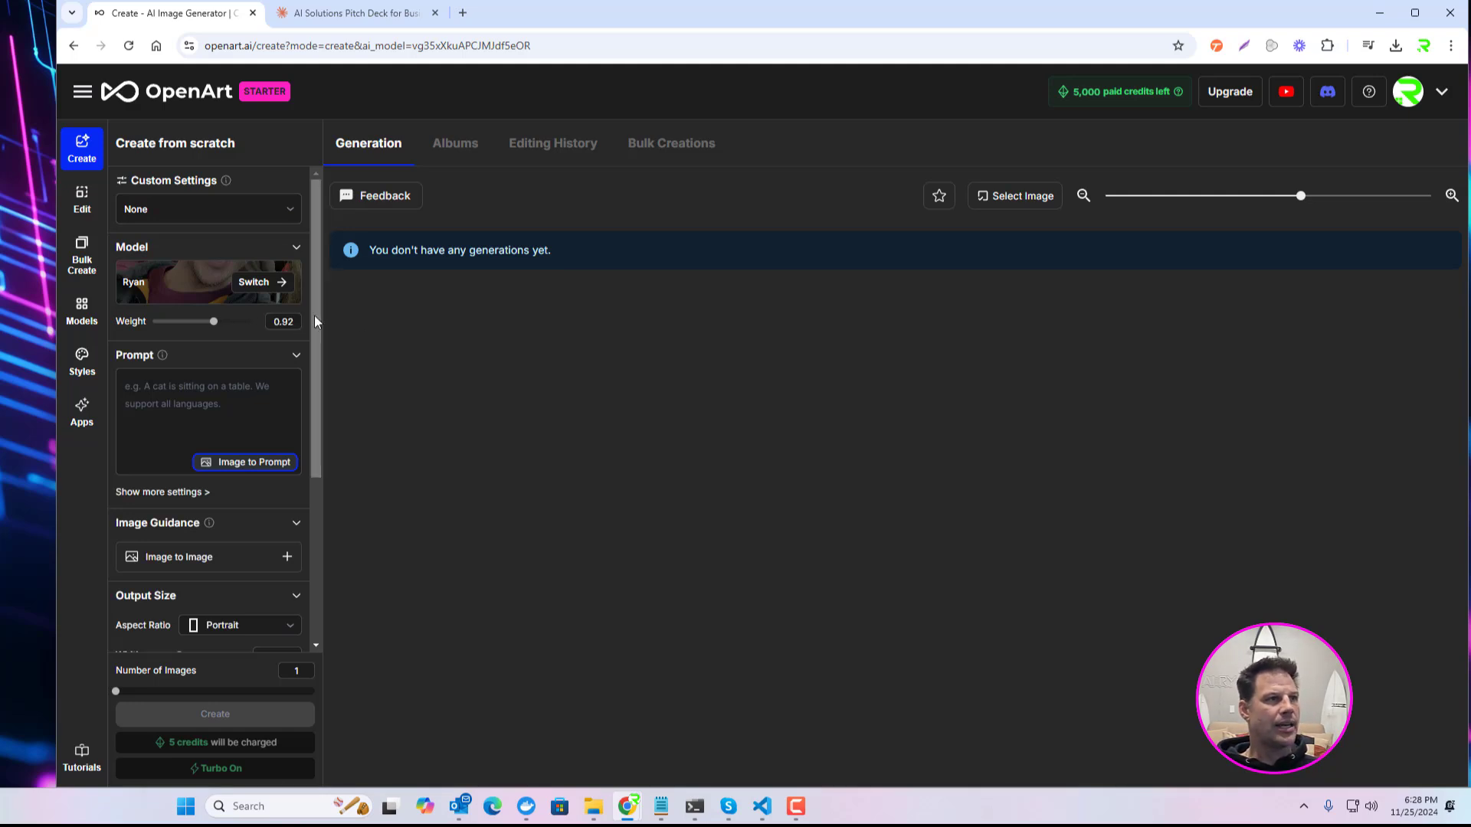
Step: Enter the prompt: a man holding a sign saying "We Buy Houses"
{"action": "left_click", "coordinate": [210, 406]}
{"action": "scroll", "coordinate": [260, 525], "scroll_direction": "down", "scroll_amount": 2}
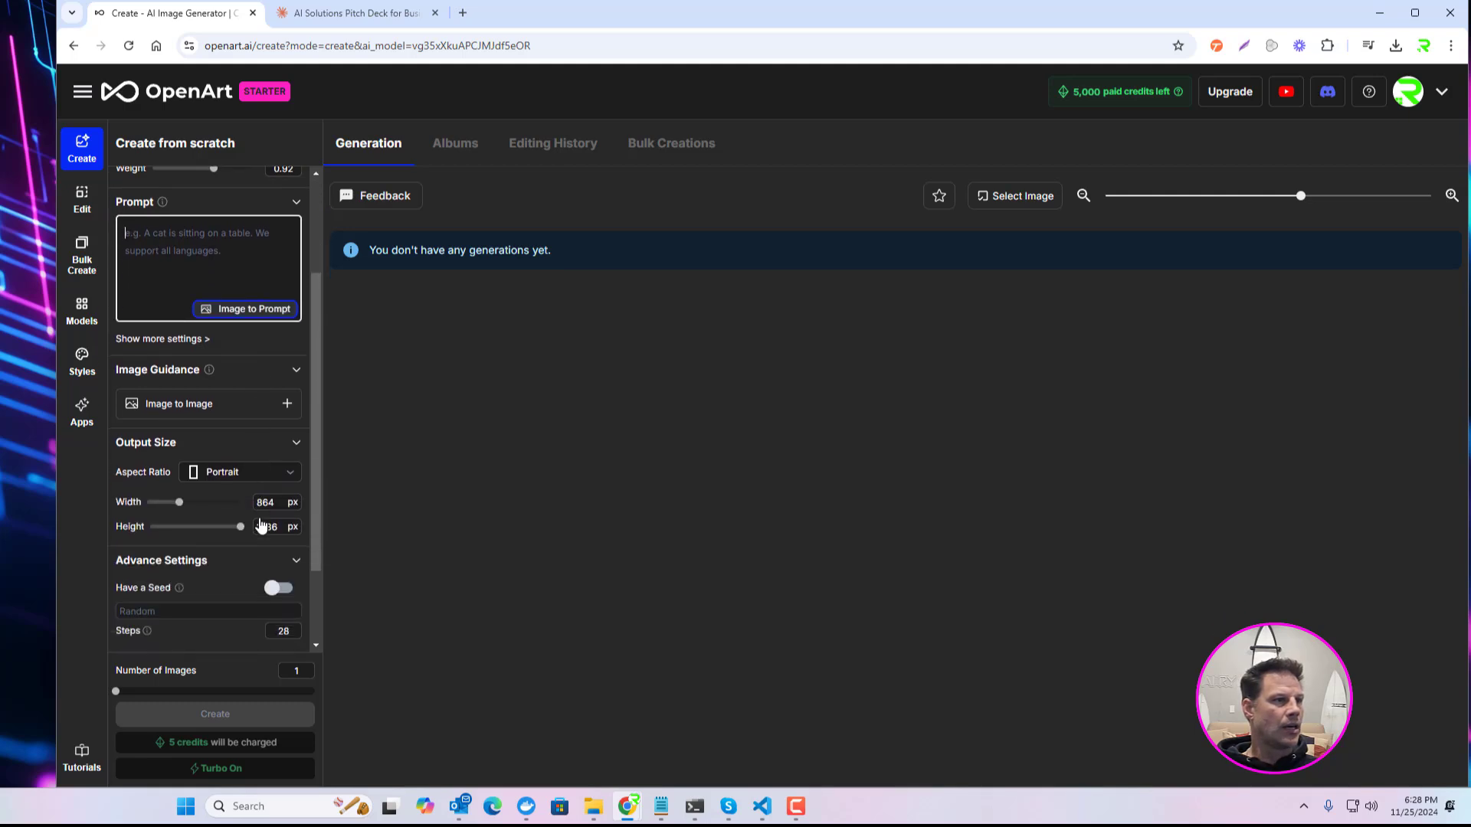
{"action": "scroll", "coordinate": [281, 564], "scroll_direction": "down", "scroll_amount": 2}
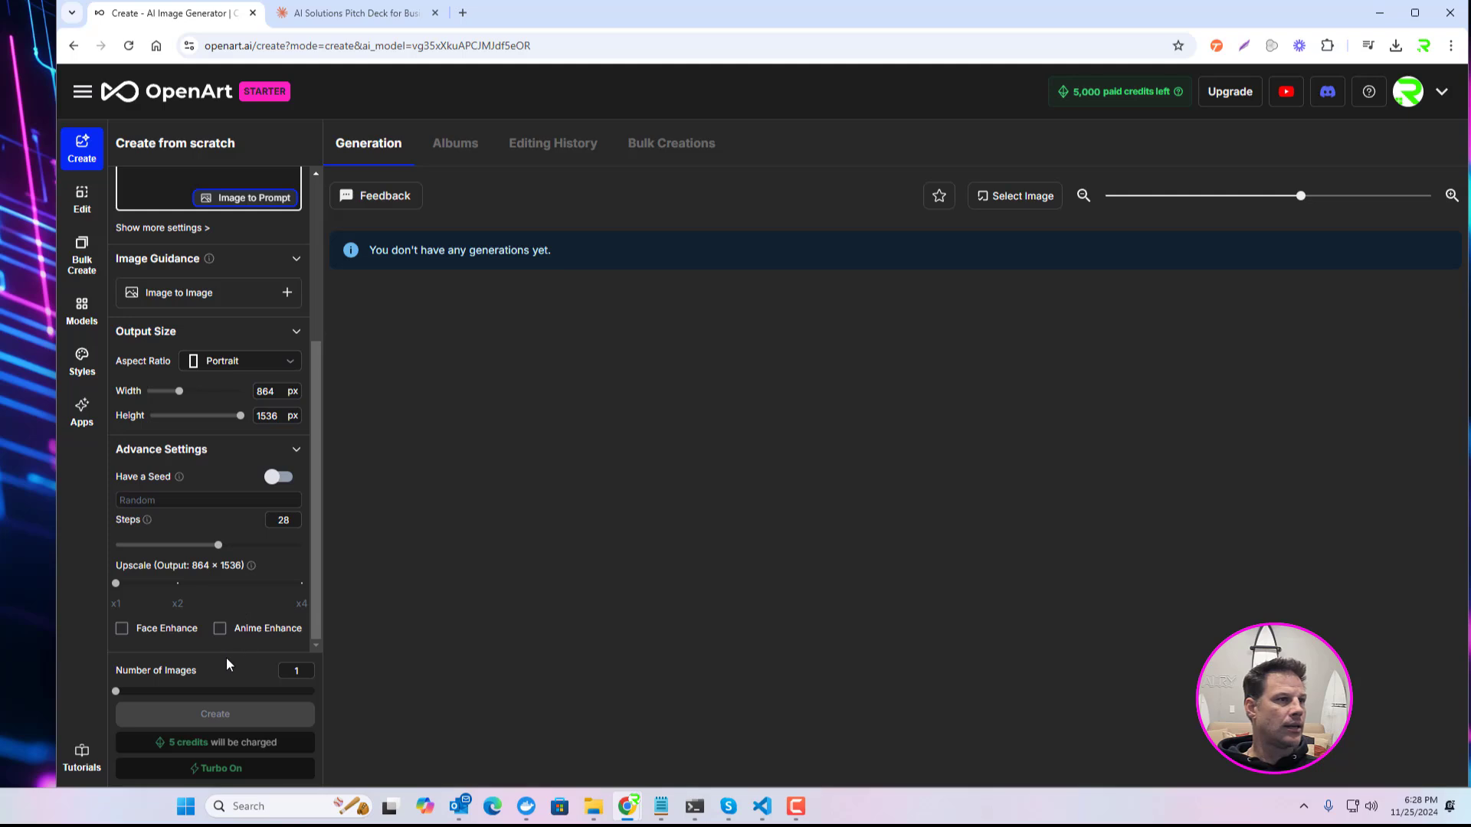
{"action": "scroll", "coordinate": [227, 584], "scroll_direction": "up", "scroll_amount": 3}
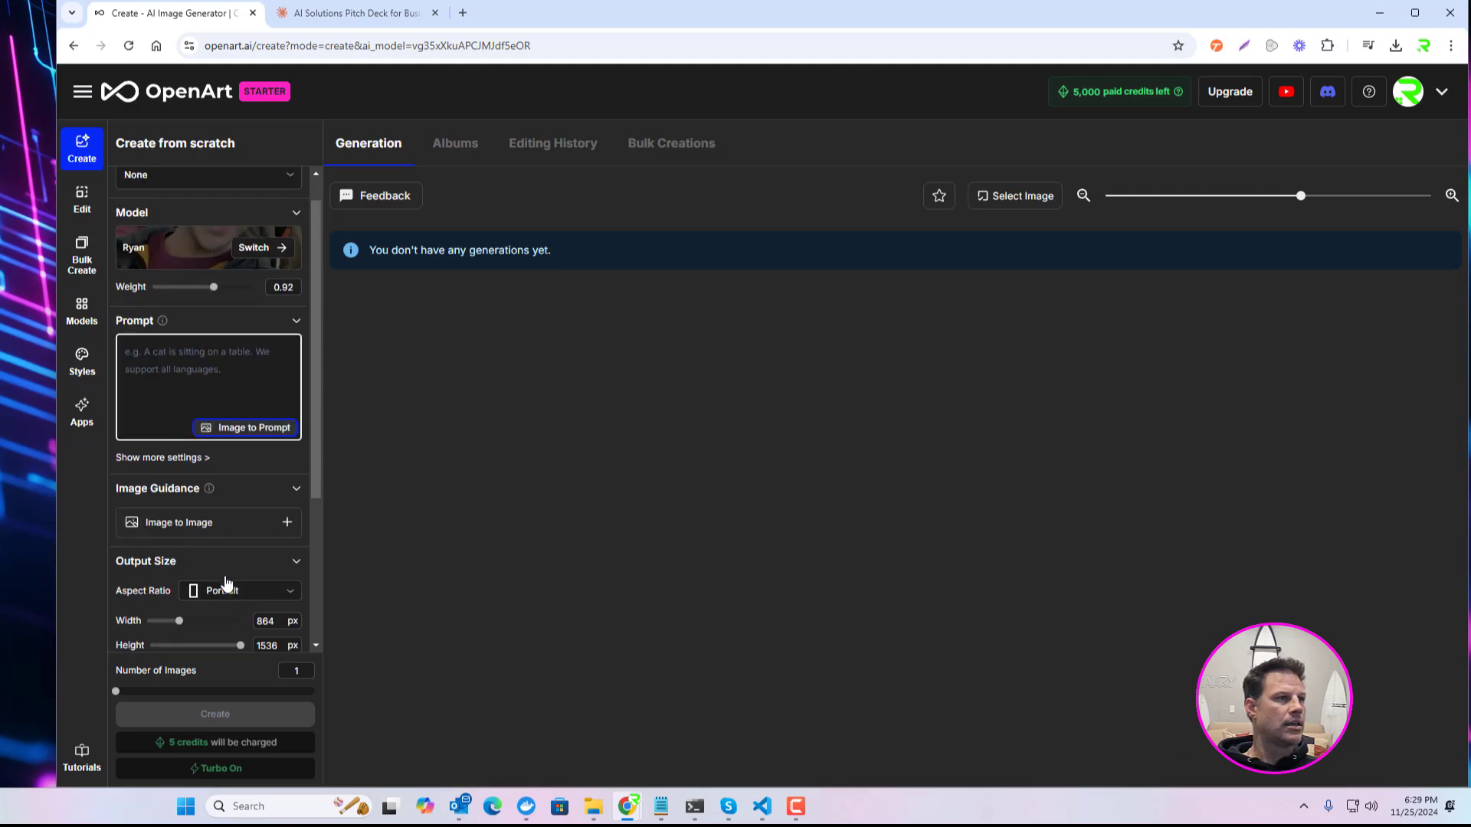
{"action": "scroll", "coordinate": [261, 559], "scroll_direction": "up", "scroll_amount": 1}
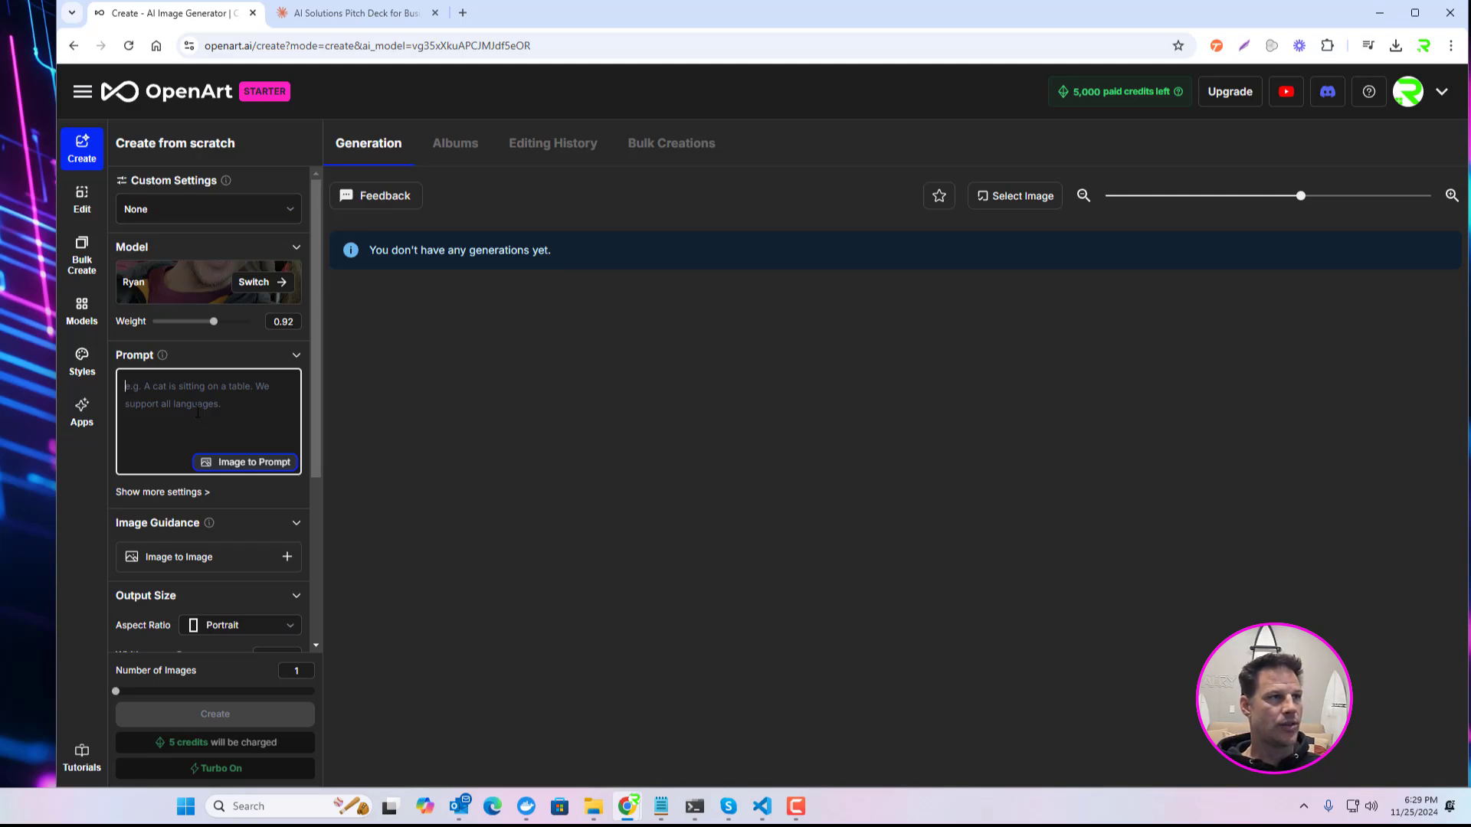
{"action": "type", "text": "a m"}
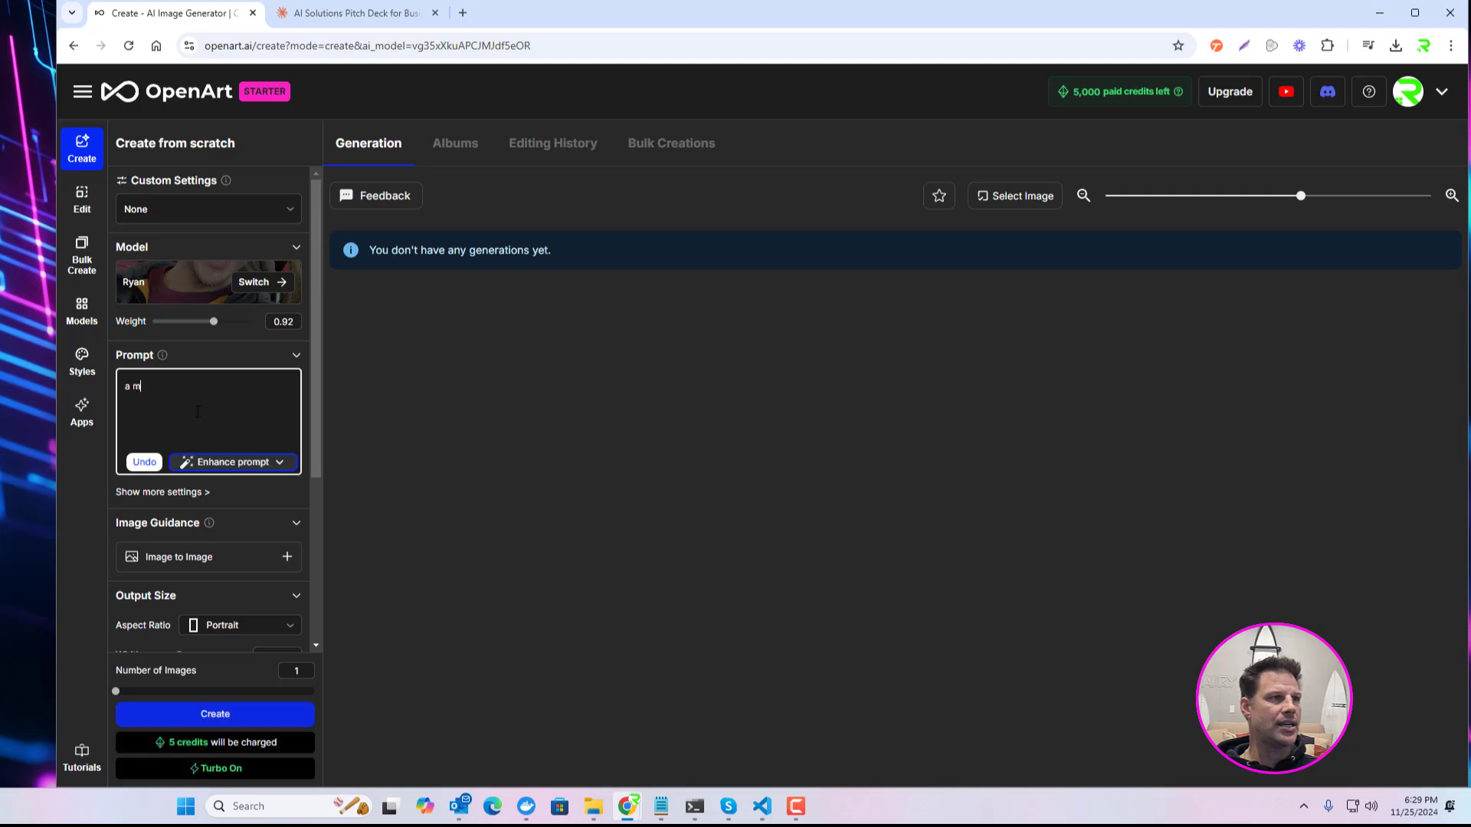
{"action": "type", "text": "an holding "}
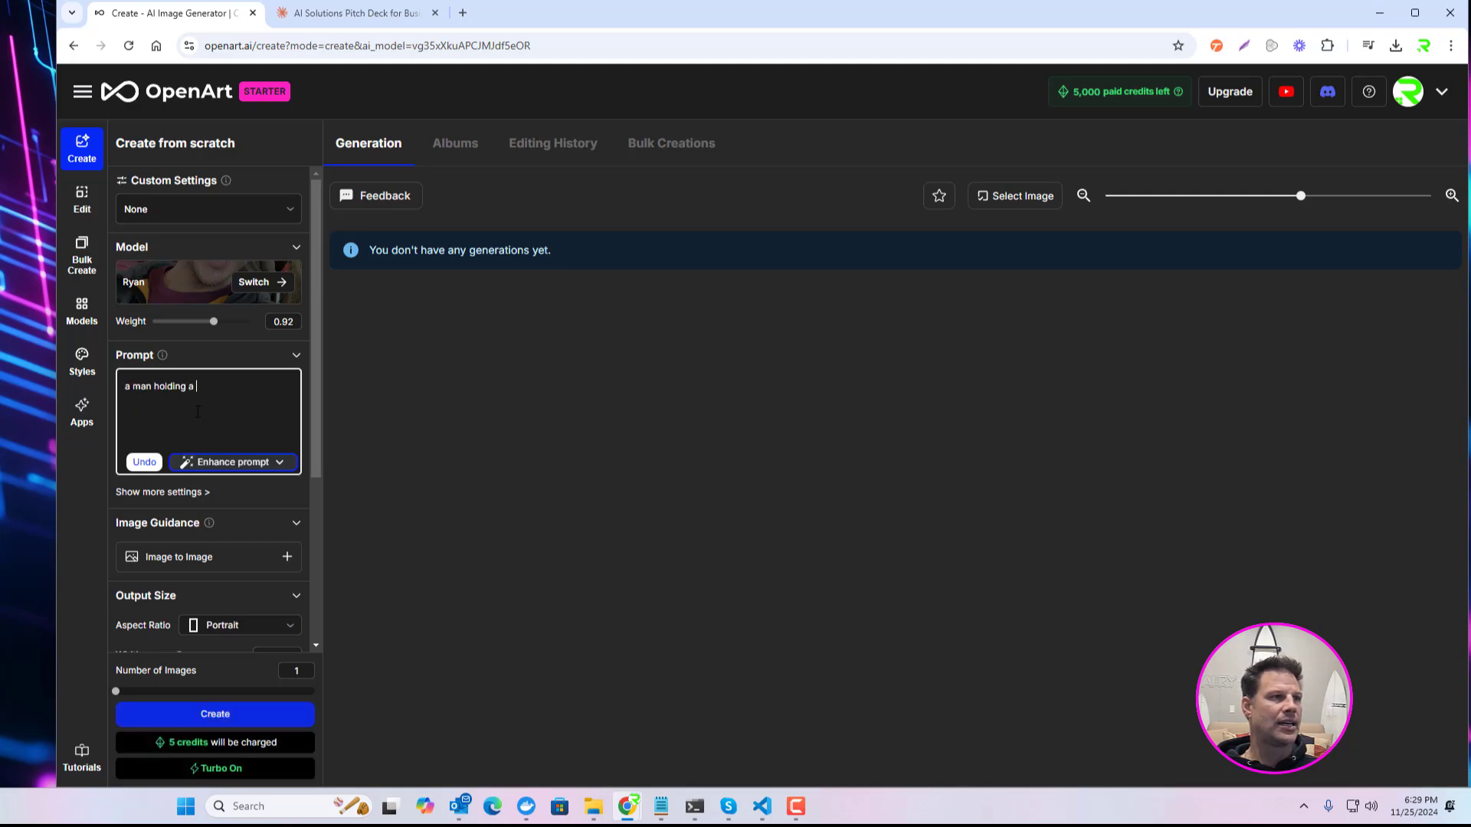
{"action": "type", "text": "a sign say"}
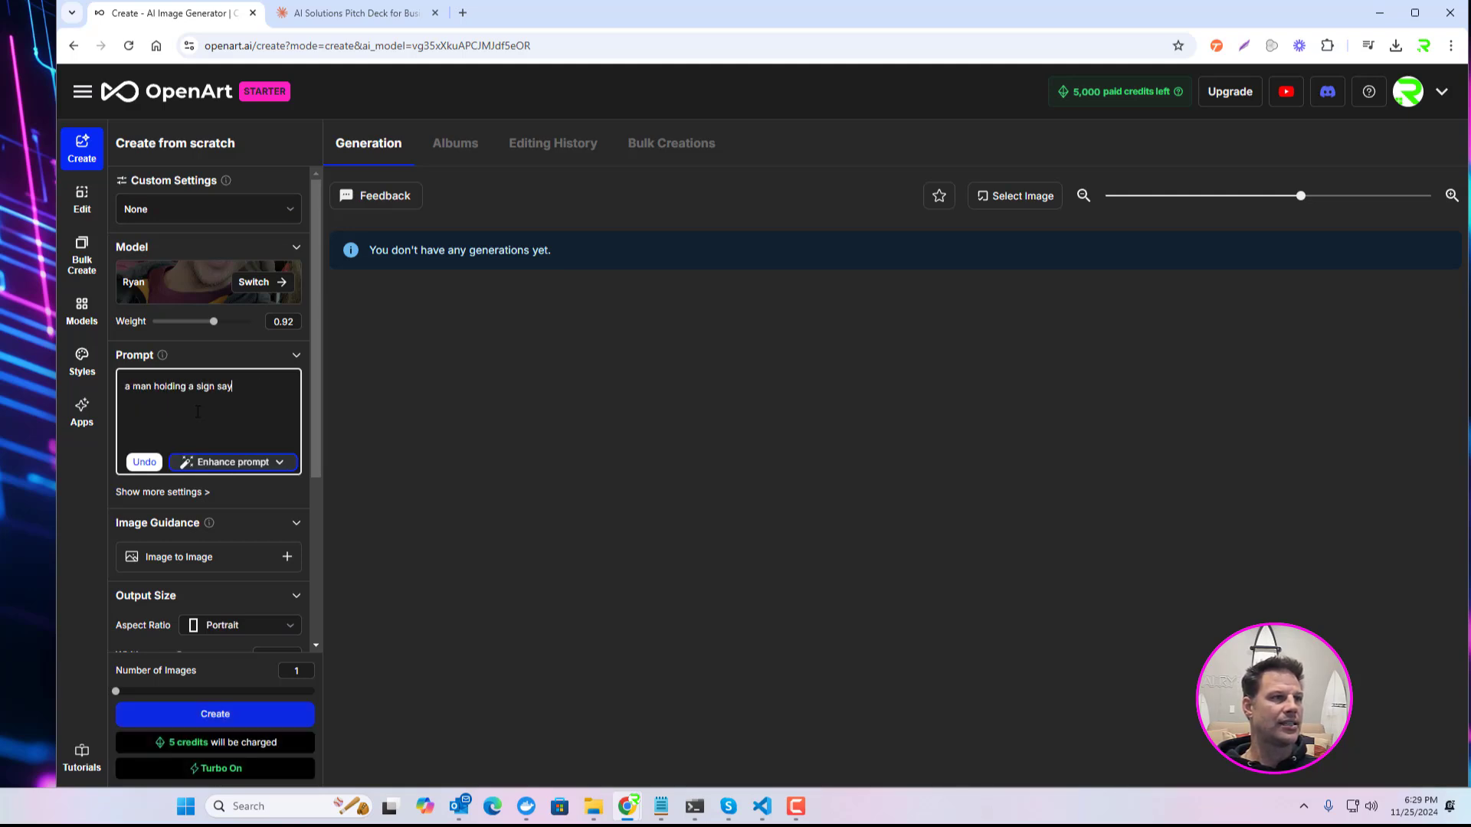
{"action": "type", "text": "ing \"We Buy Houises"}
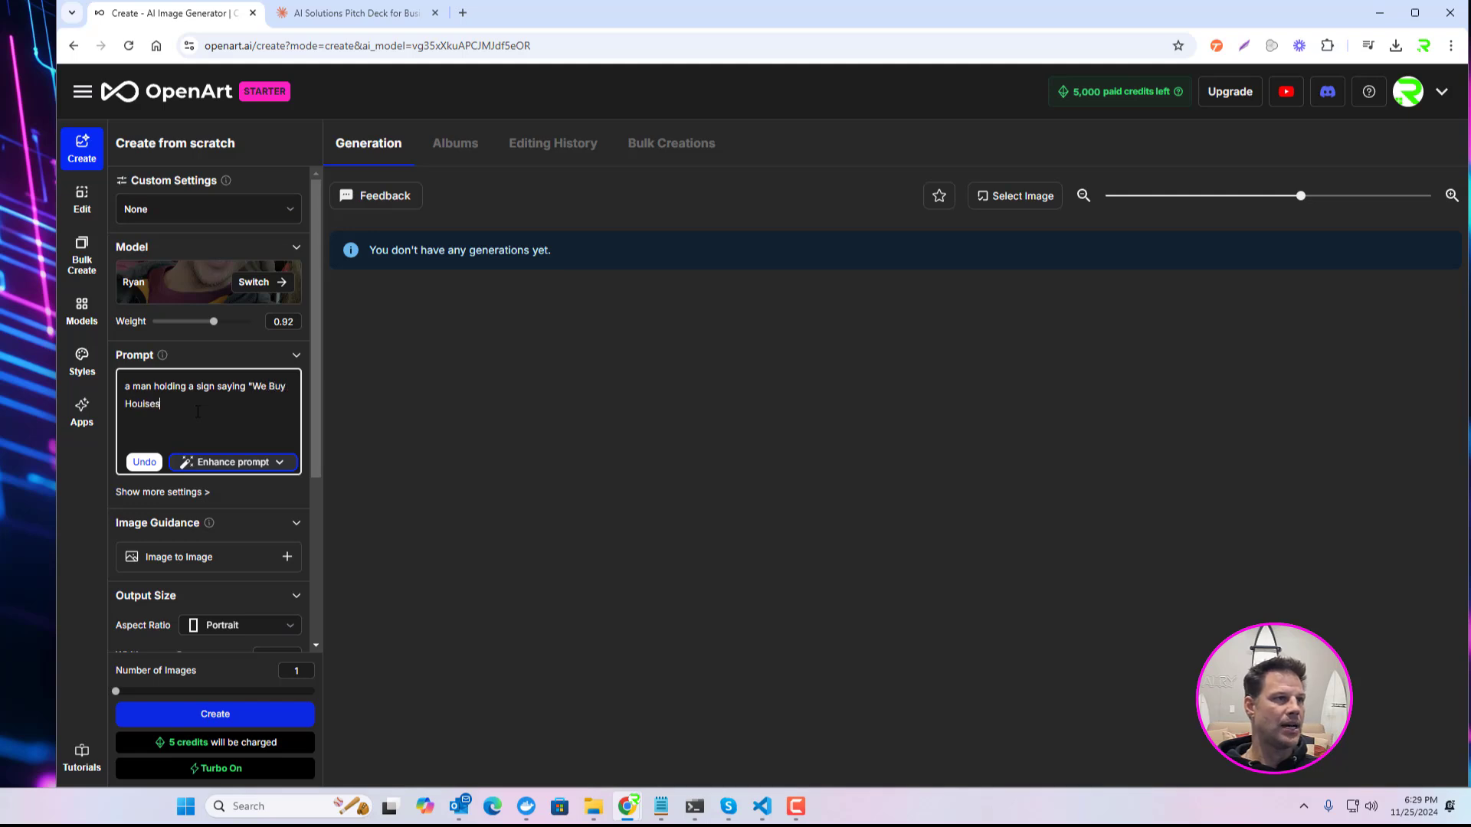
{"action": "key", "text": "BackSpace"}
{"action": "type", "text": "ses"}
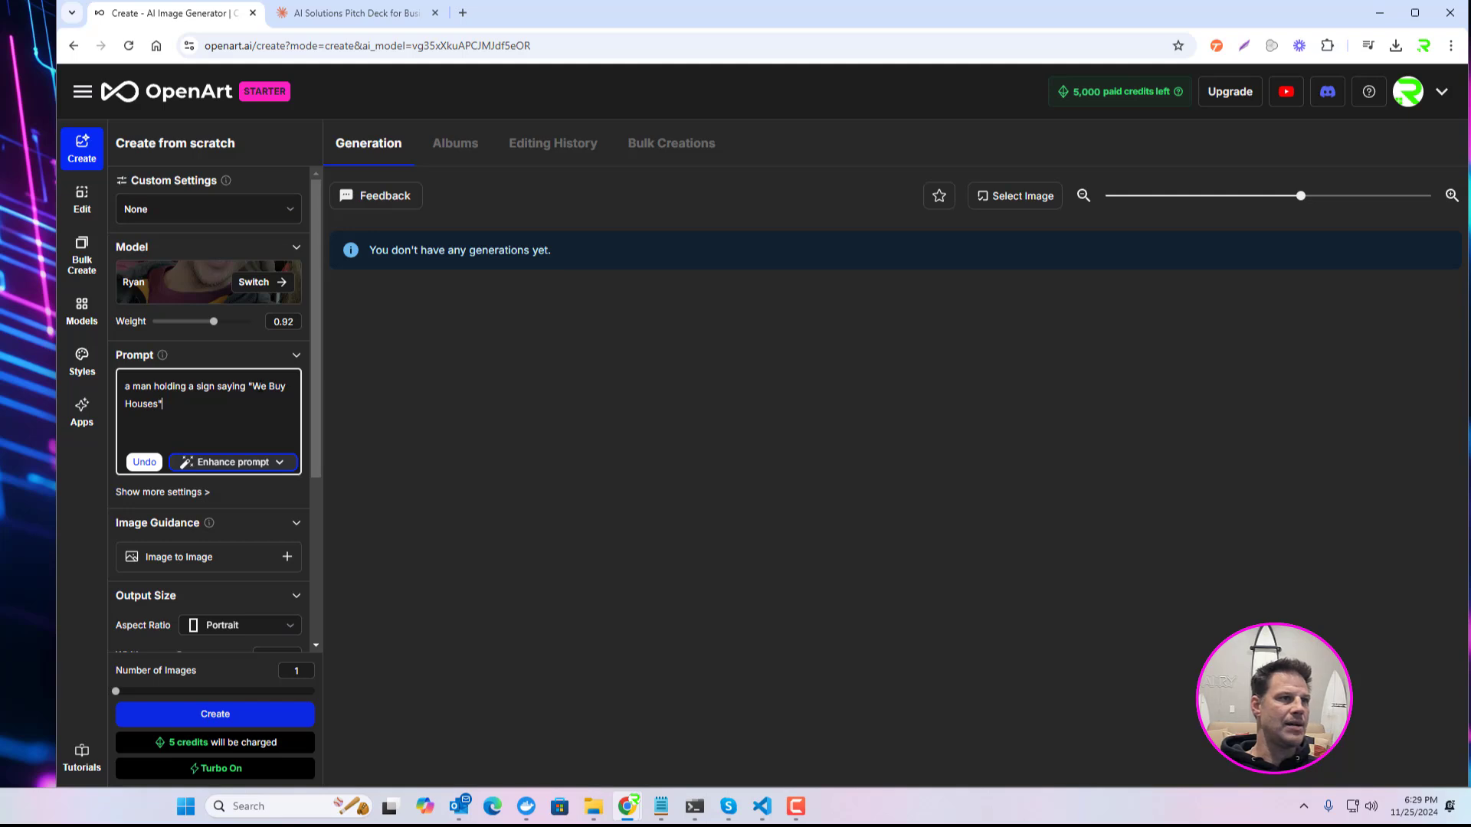
Step: Change the sign wording in the prompt to "I Buy Houses Cash" and generate one image
{"action": "key", "text": "BackSpace"}
{"action": "key", "text": "BackSpace"}
{"action": "type", "text": "I"}
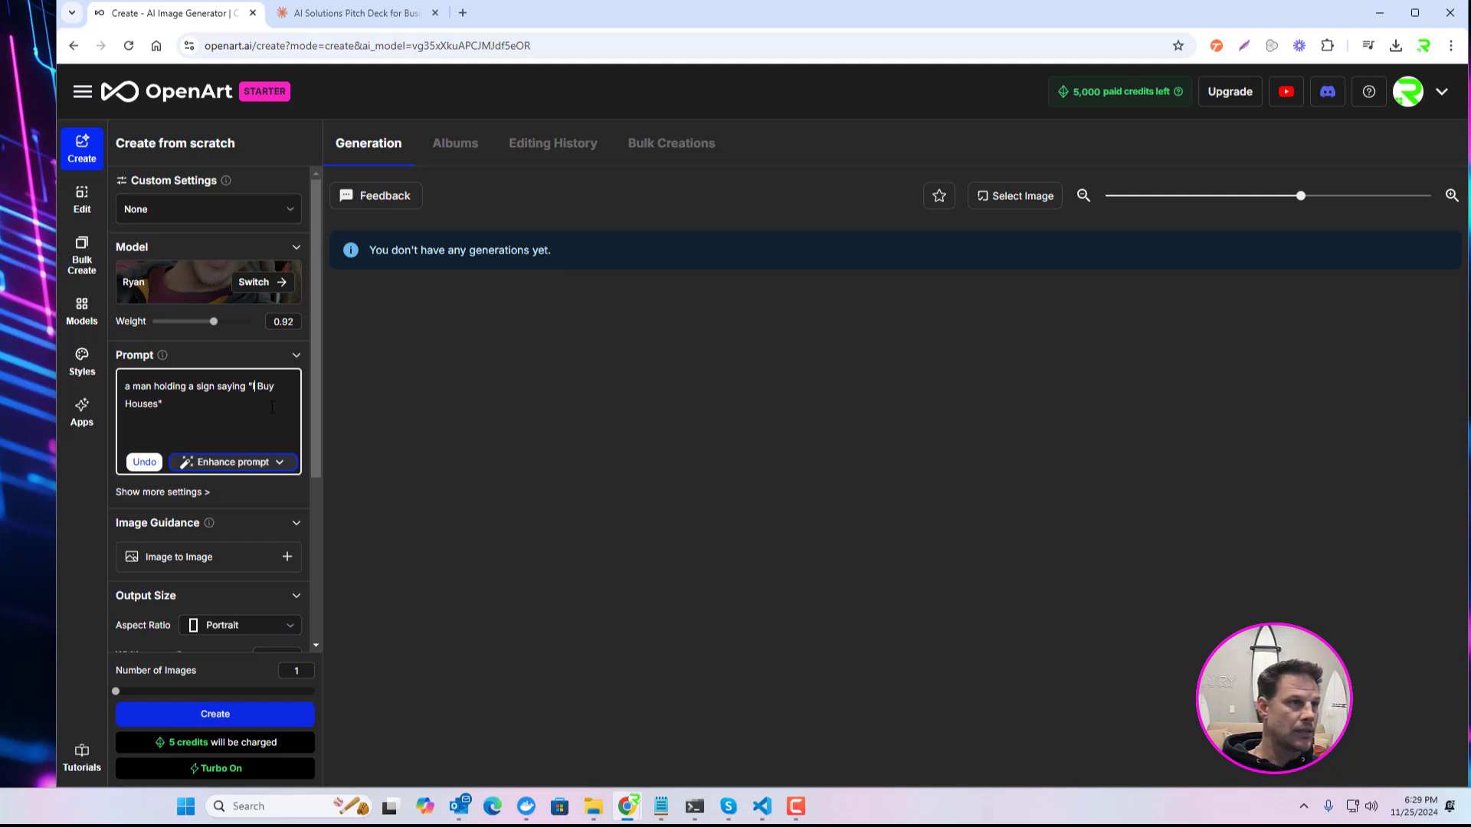
{"action": "left_click", "coordinate": [162, 404]}
{"action": "type", "text": "Cash"}
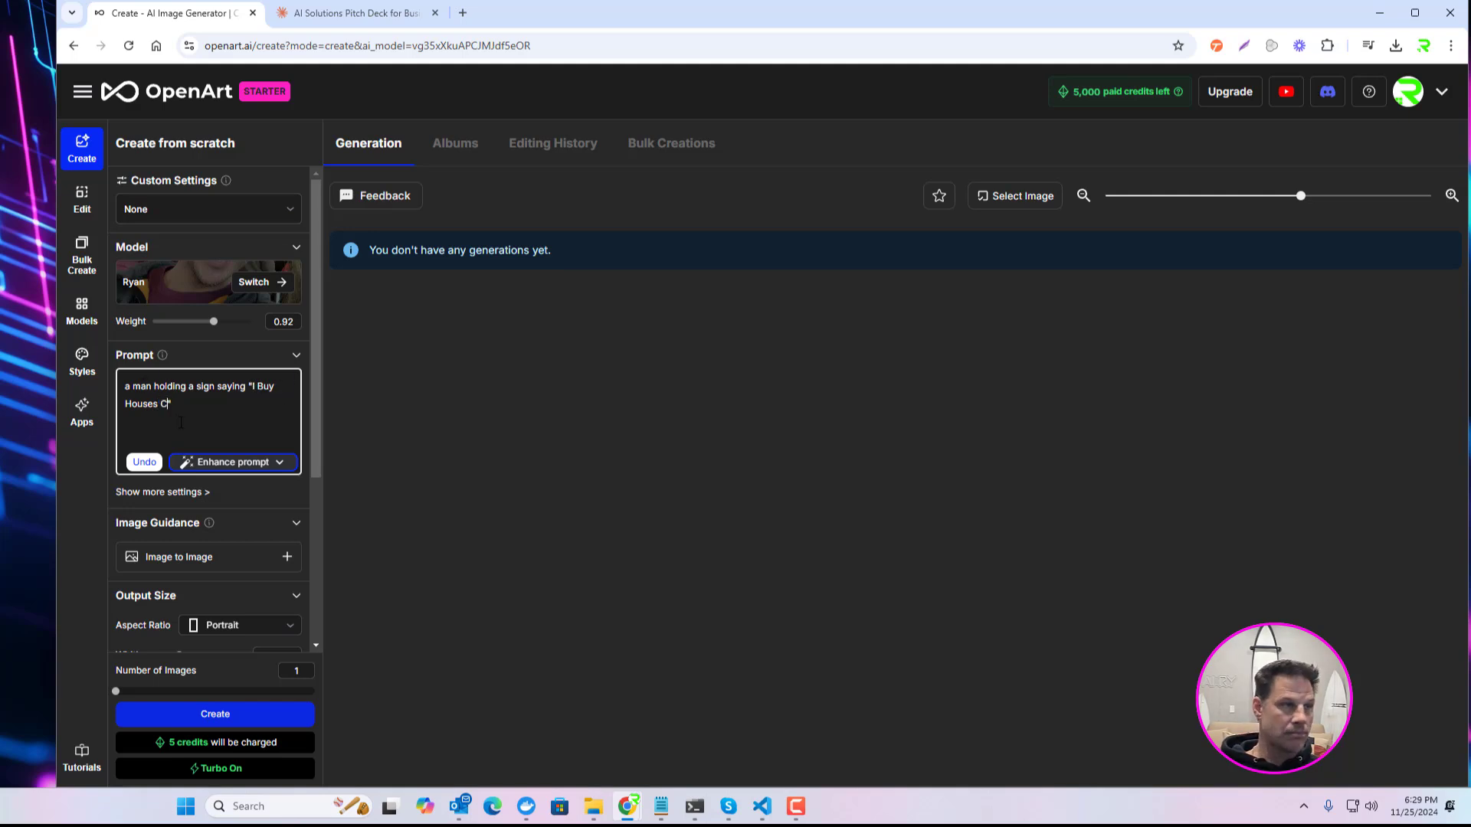
{"action": "left_click", "coordinate": [384, 460]}
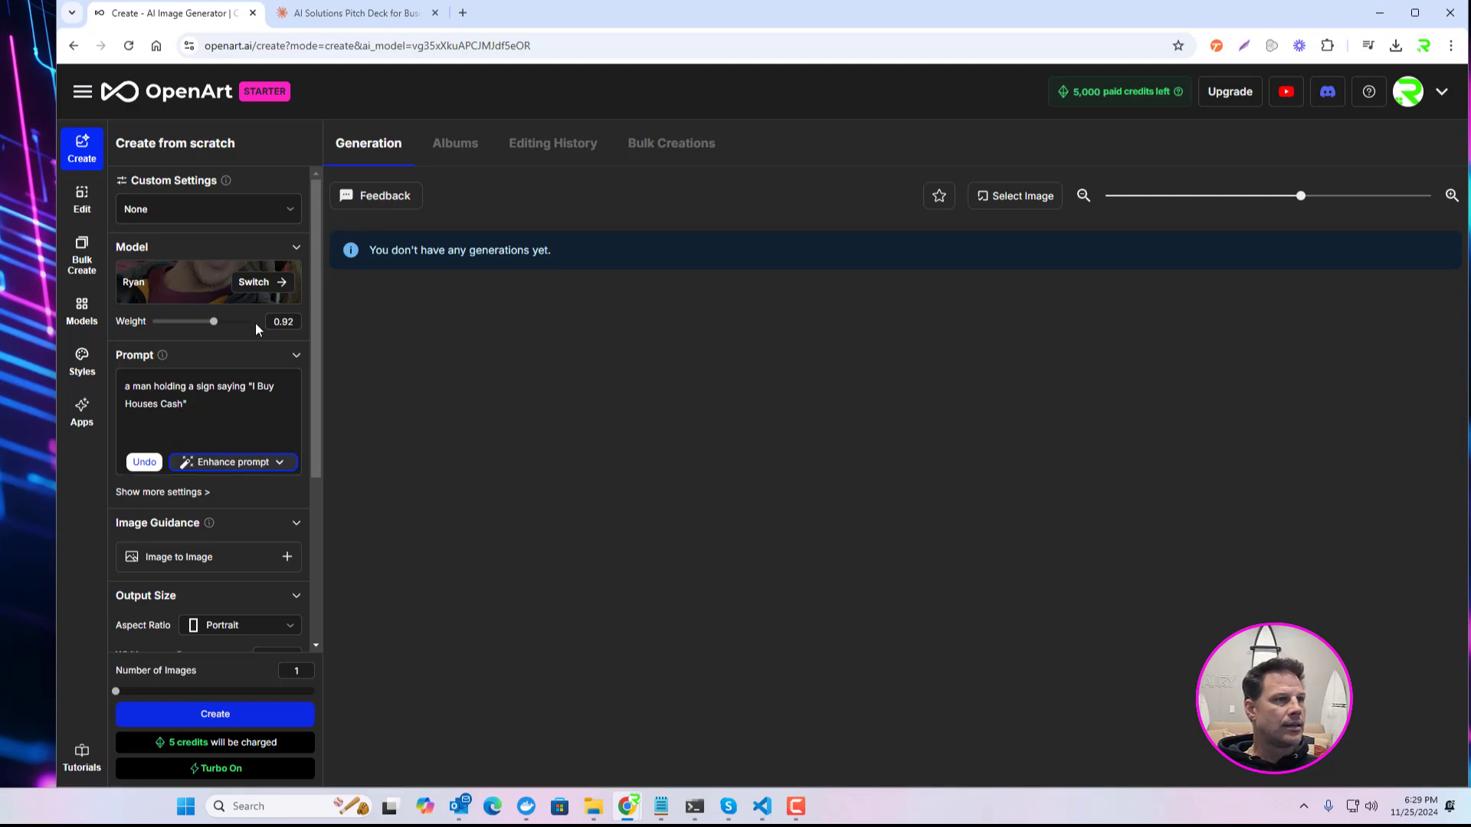
{"action": "left_click", "coordinate": [234, 721]}
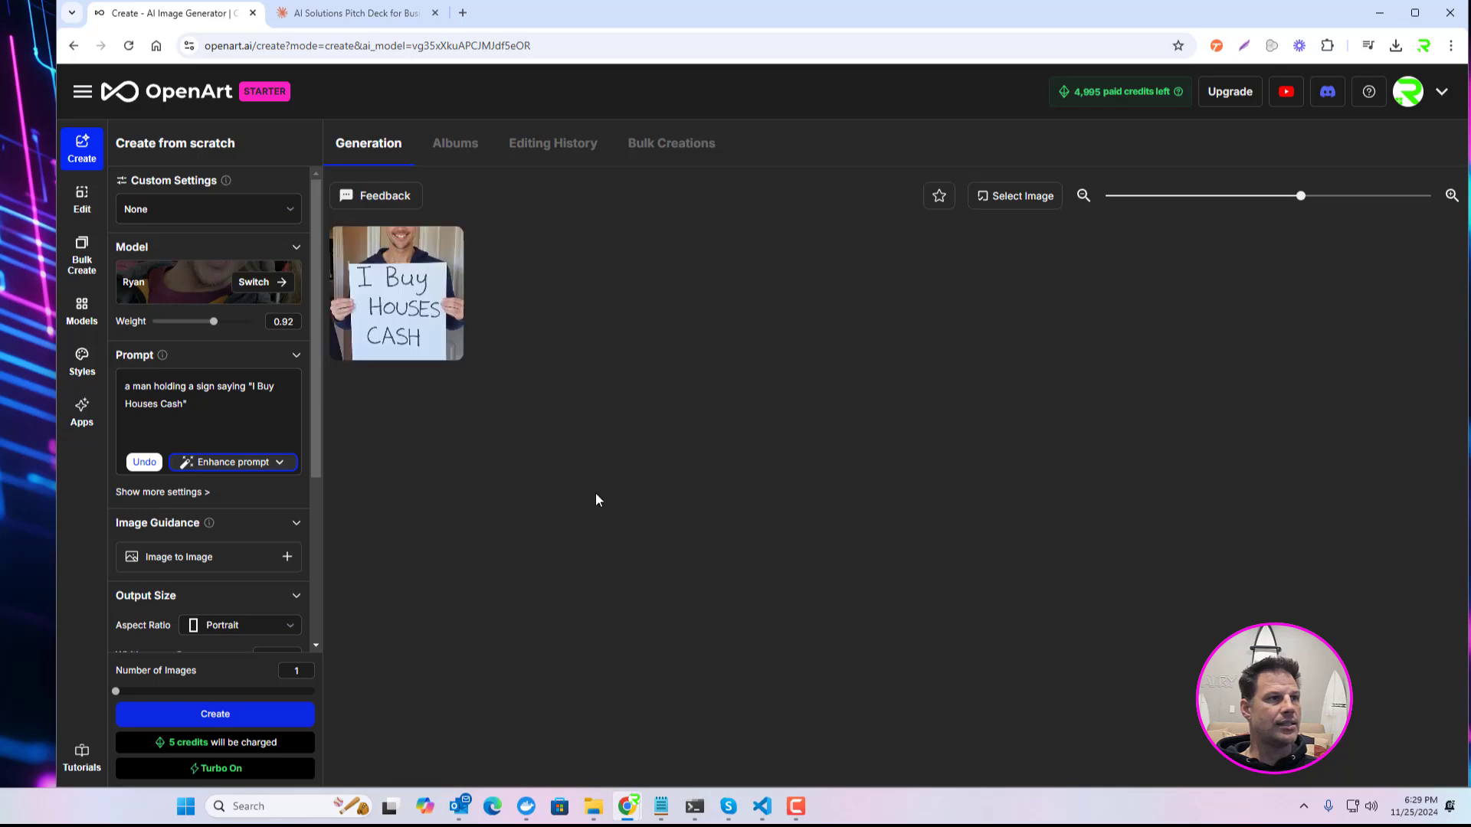
Step: Inspect the generated sign image enlarged, close it, and clear the prompt text
{"action": "left_click", "coordinate": [392, 306]}
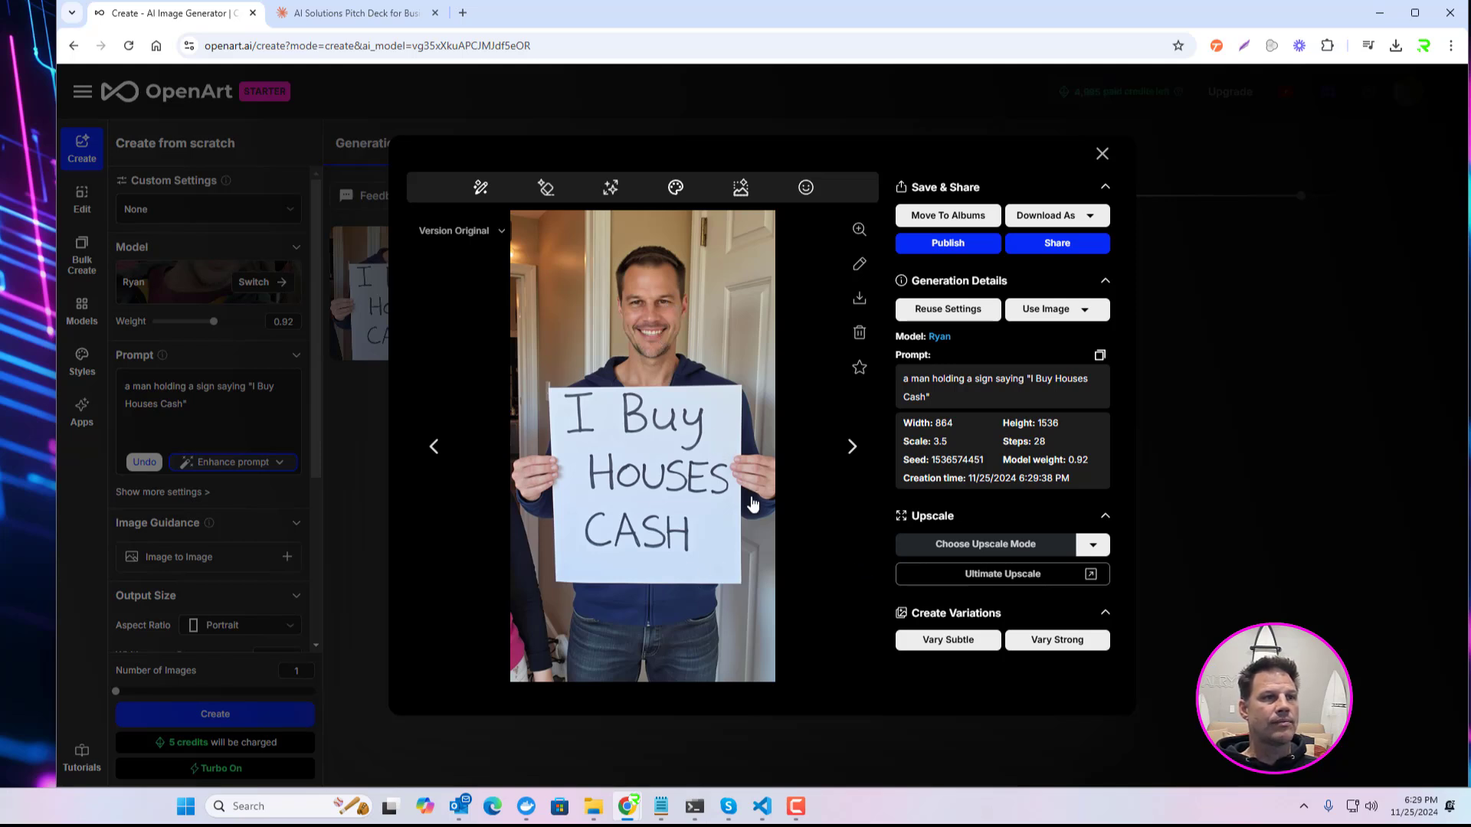
{"action": "left_click", "coordinate": [1102, 154]}
{"action": "left_click_drag", "start_coordinate": [193, 405], "coordinate": [106, 388]}
{"action": "key", "text": "BackSpace"}
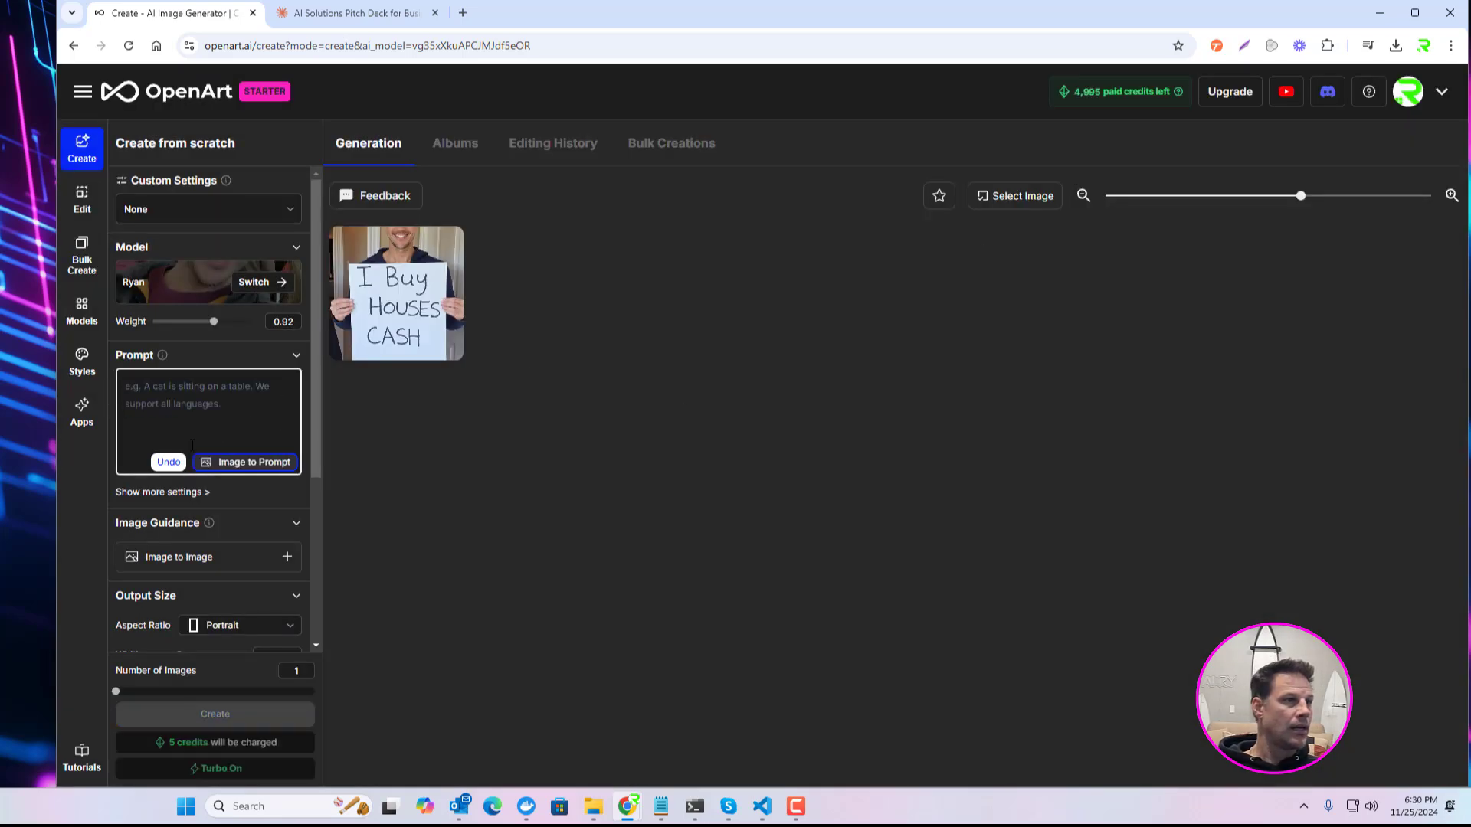
Step: Derive a prompt from guy_black_shrit.png with Image to Prompt using the CLIP model and use it as the generation prompt
{"action": "left_click", "coordinate": [258, 463]}
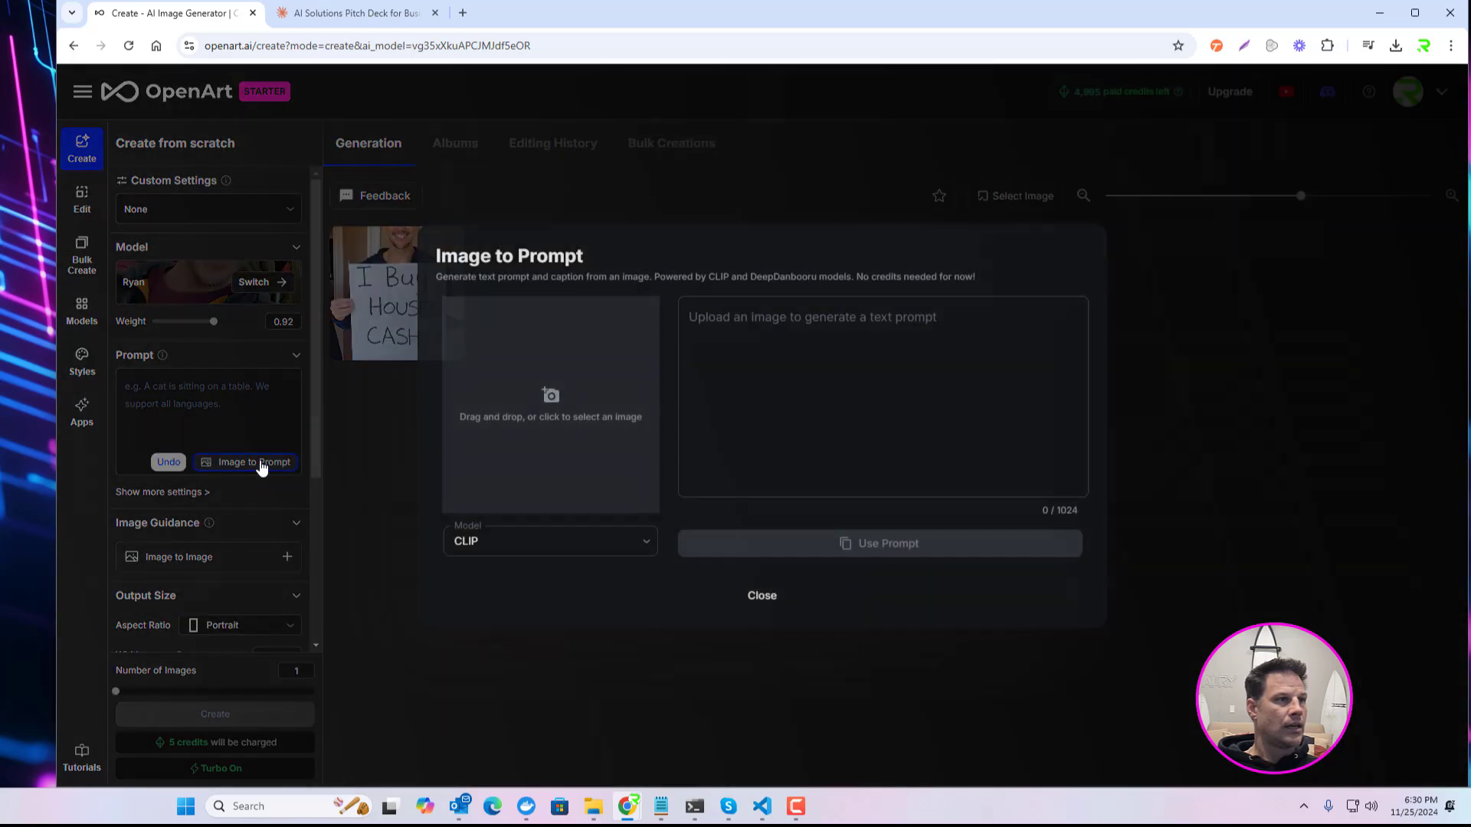
{"action": "left_click", "coordinate": [557, 395]}
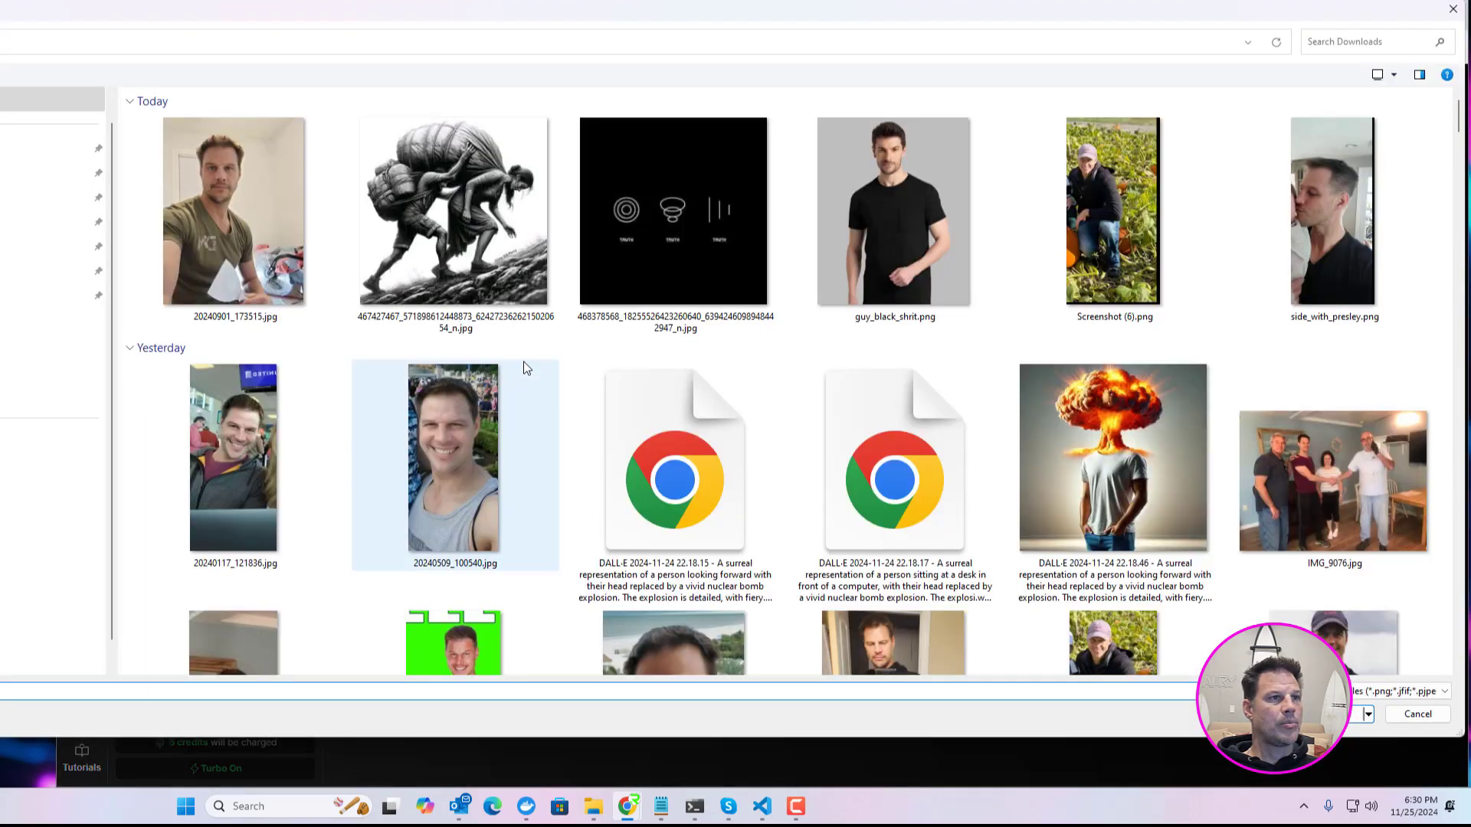
{"action": "double_click", "coordinate": [898, 206]}
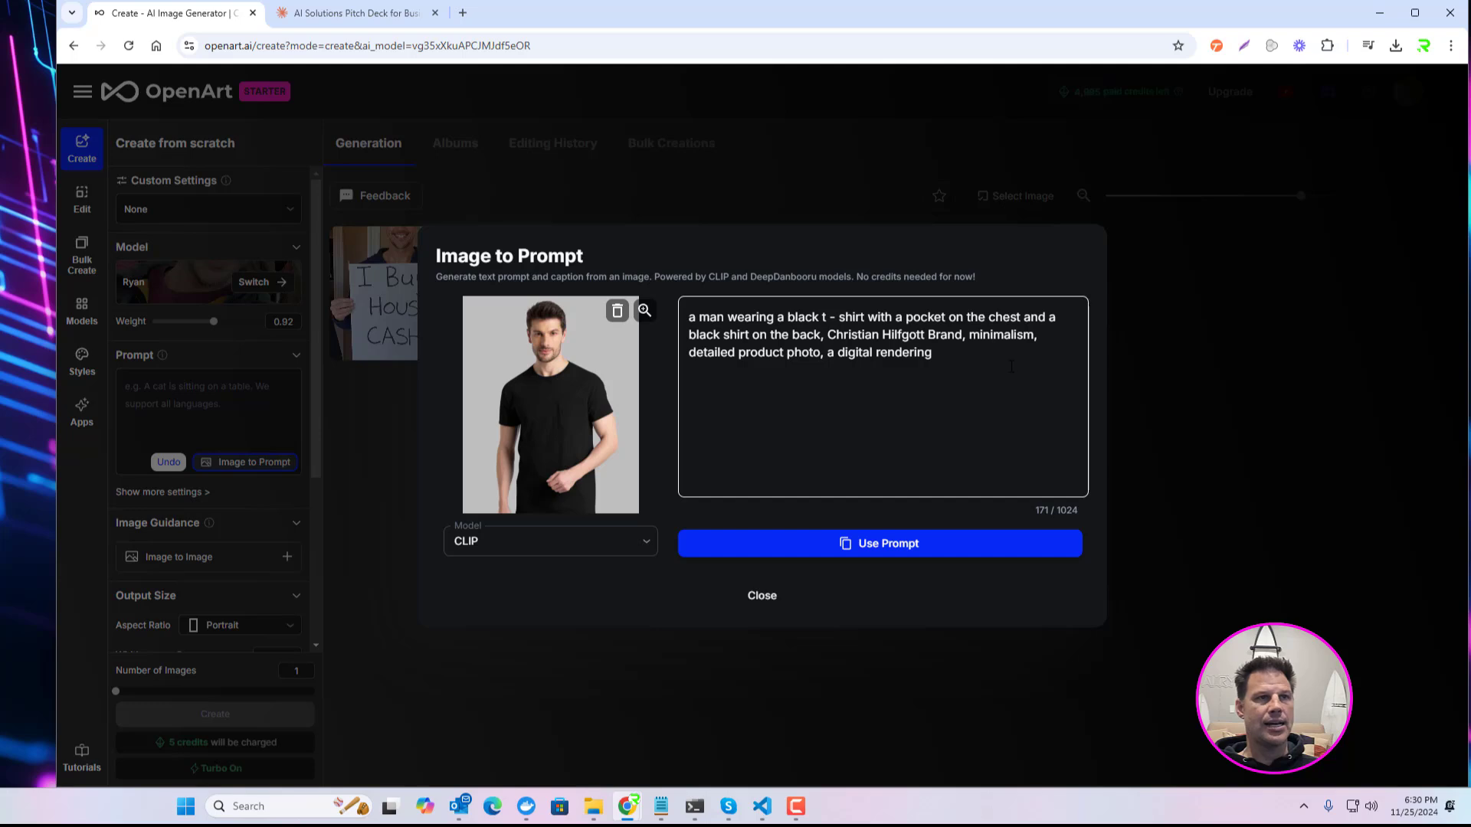
{"action": "left_click", "coordinate": [919, 551]}
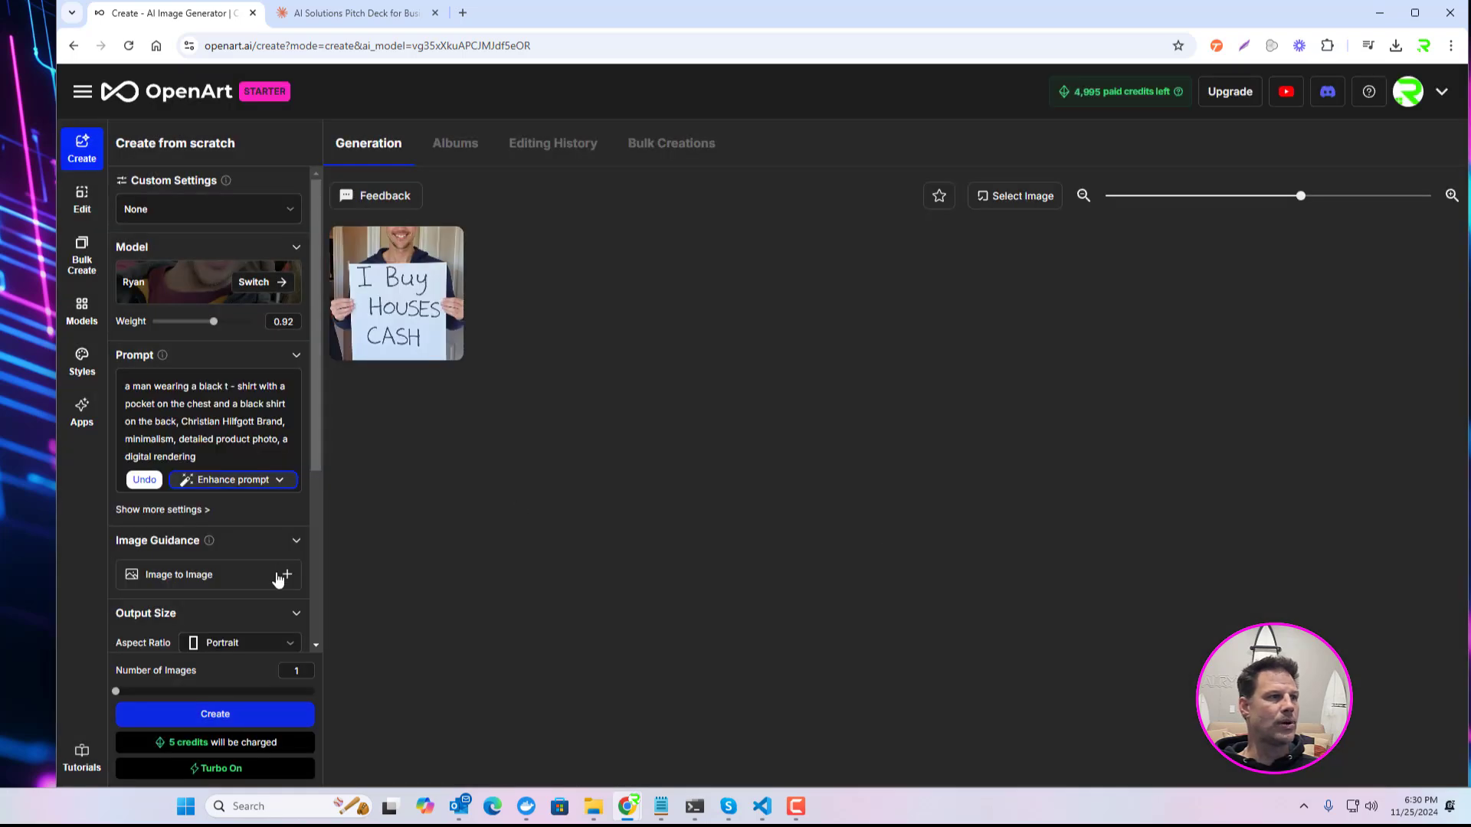
Step: Generate one portrait image from the black t-shirt prompt at the existing output size
{"action": "scroll", "coordinate": [280, 534], "scroll_direction": "down", "scroll_amount": 1}
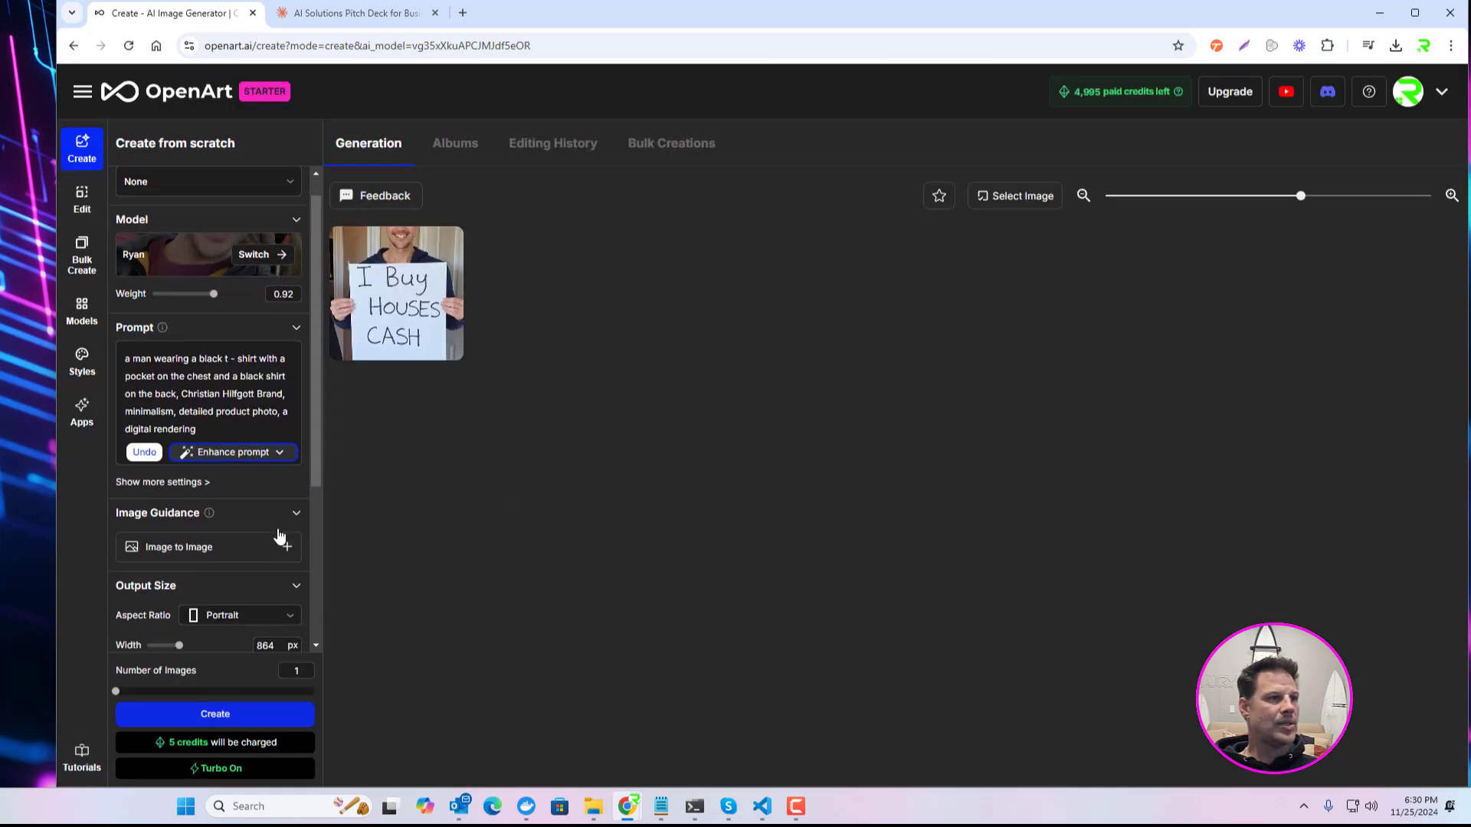
{"action": "scroll", "coordinate": [284, 528], "scroll_direction": "down", "scroll_amount": 1}
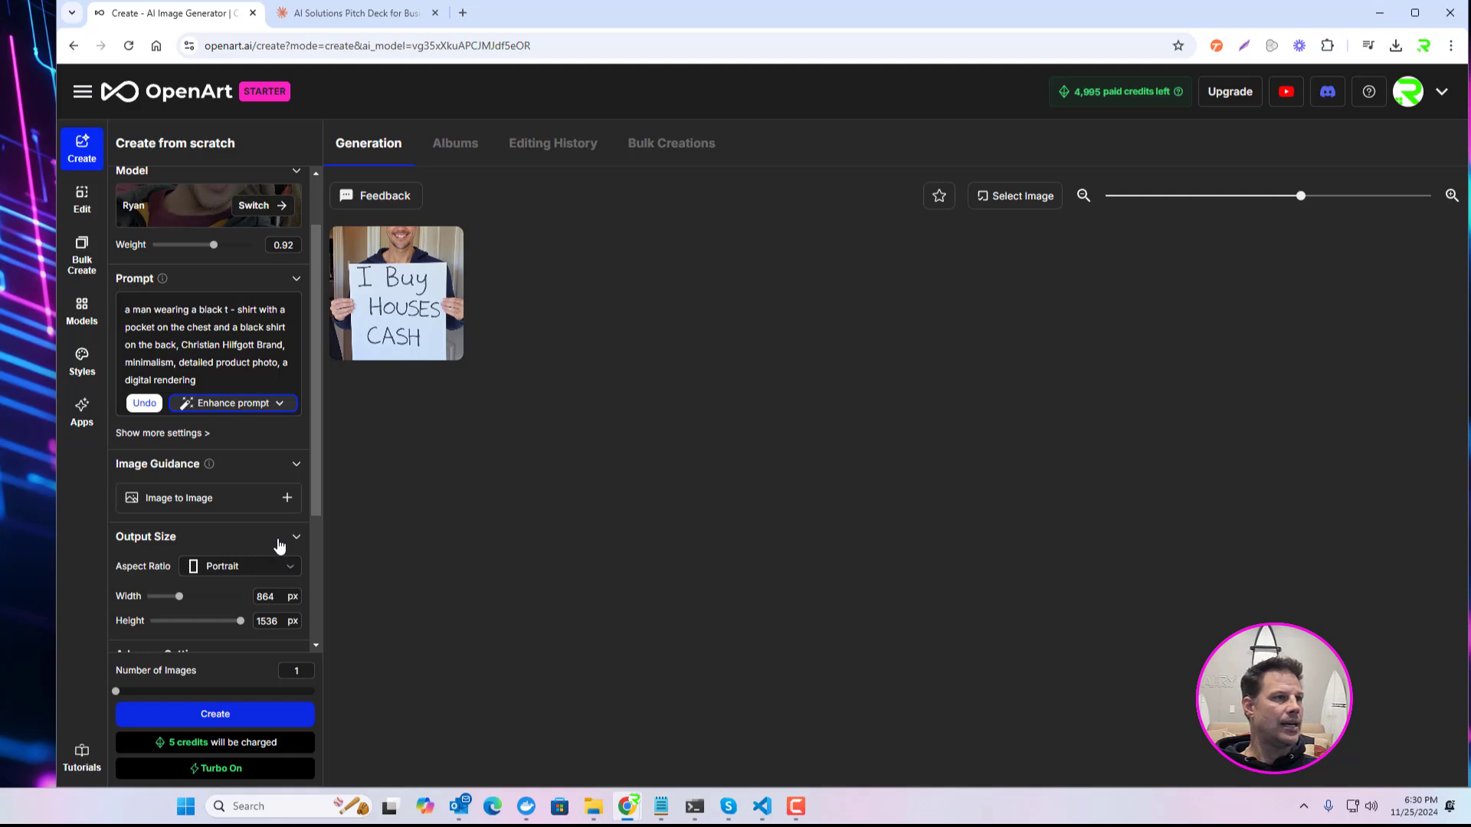
{"action": "scroll", "coordinate": [279, 545], "scroll_direction": "down", "scroll_amount": 4}
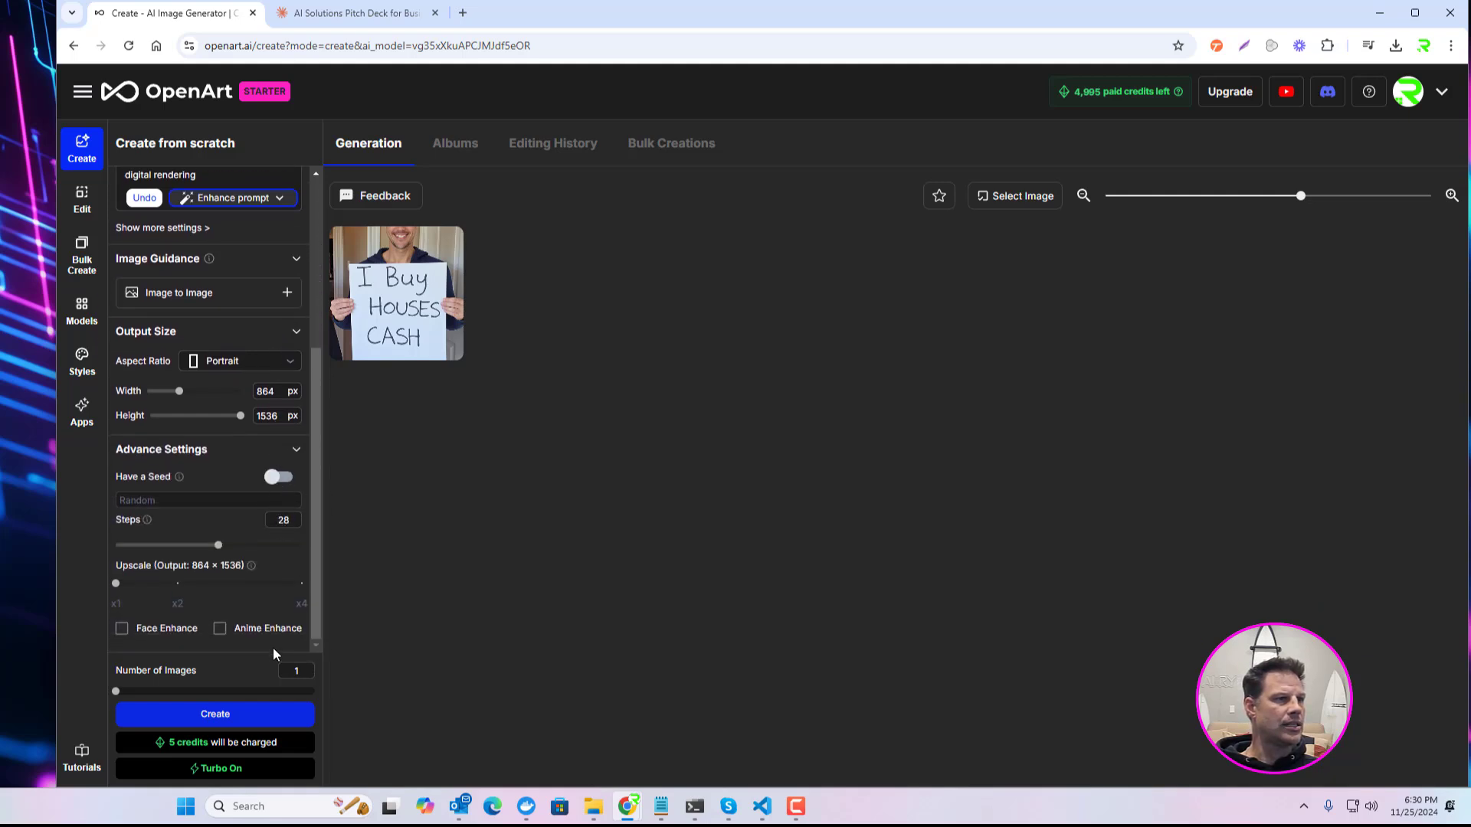
{"action": "left_click", "coordinate": [219, 715]}
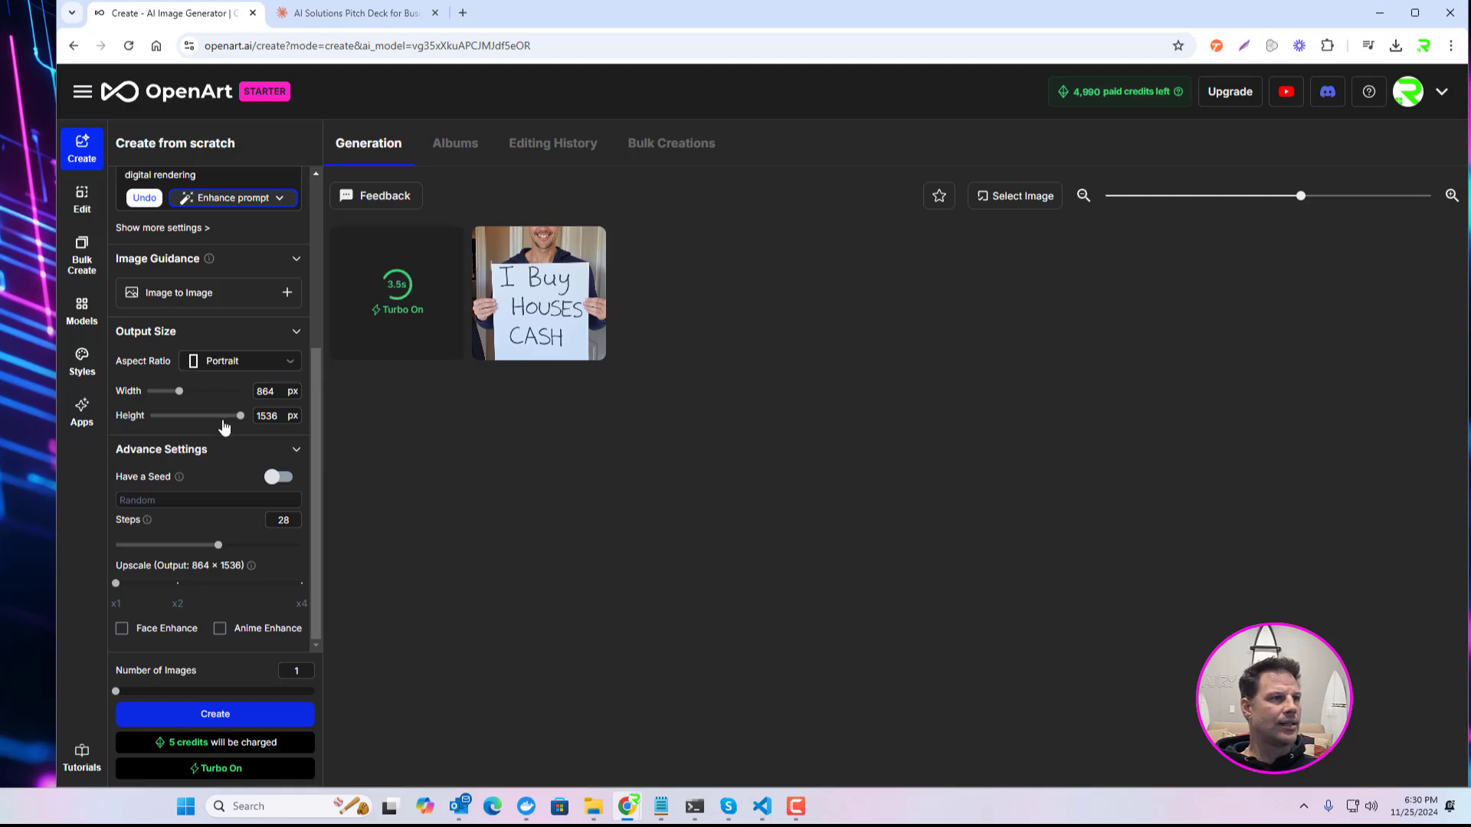
Step: Add guy_black_shrit.png as the Image to Image guidance picture and check its settings
{"action": "left_click", "coordinate": [288, 295]}
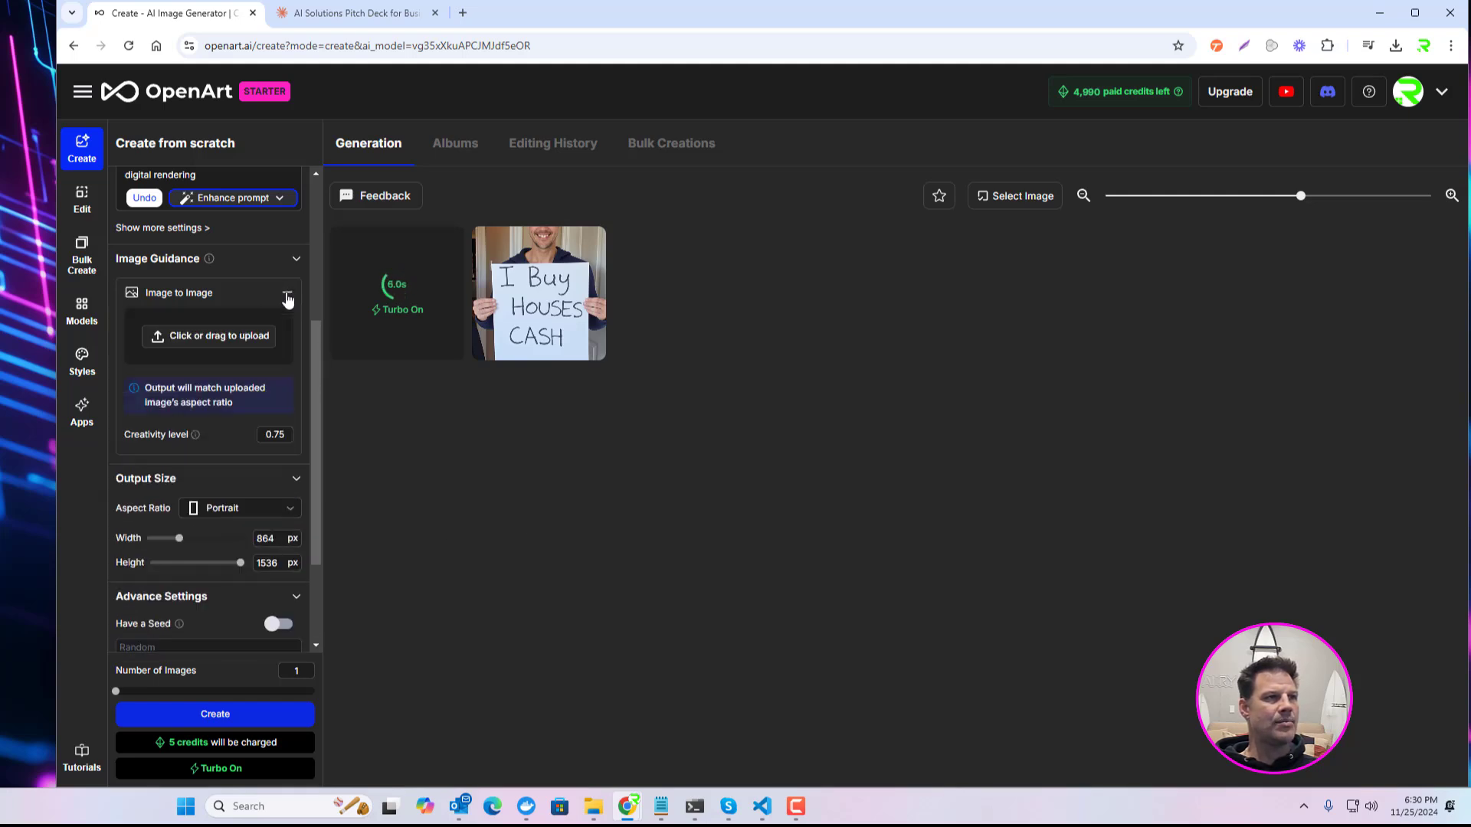
{"action": "left_click", "coordinate": [204, 334]}
{"action": "left_click", "coordinate": [459, 222]}
{"action": "double_click", "coordinate": [919, 203]}
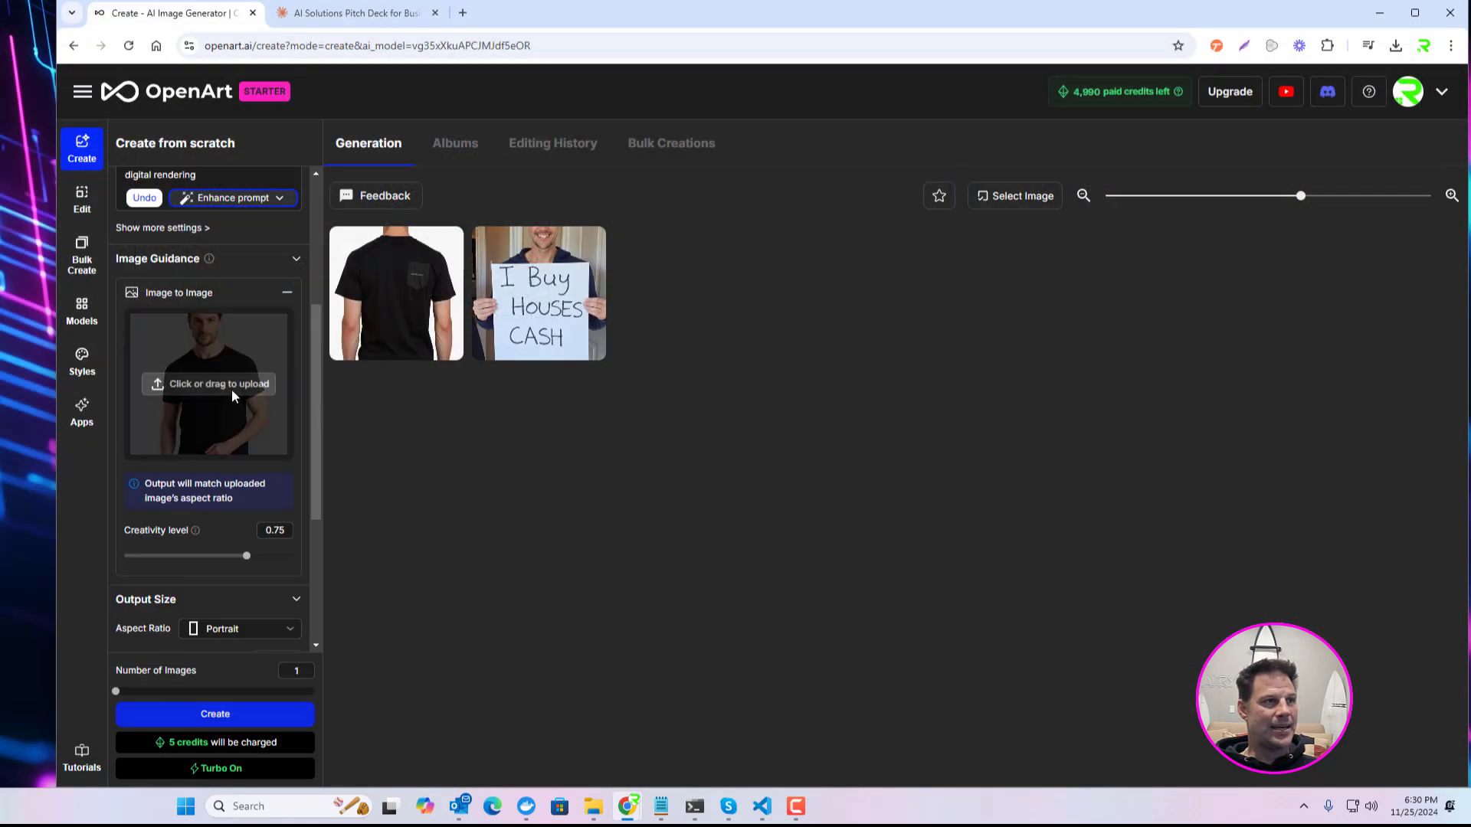
{"action": "scroll", "coordinate": [310, 489], "scroll_direction": "up", "scroll_amount": 4}
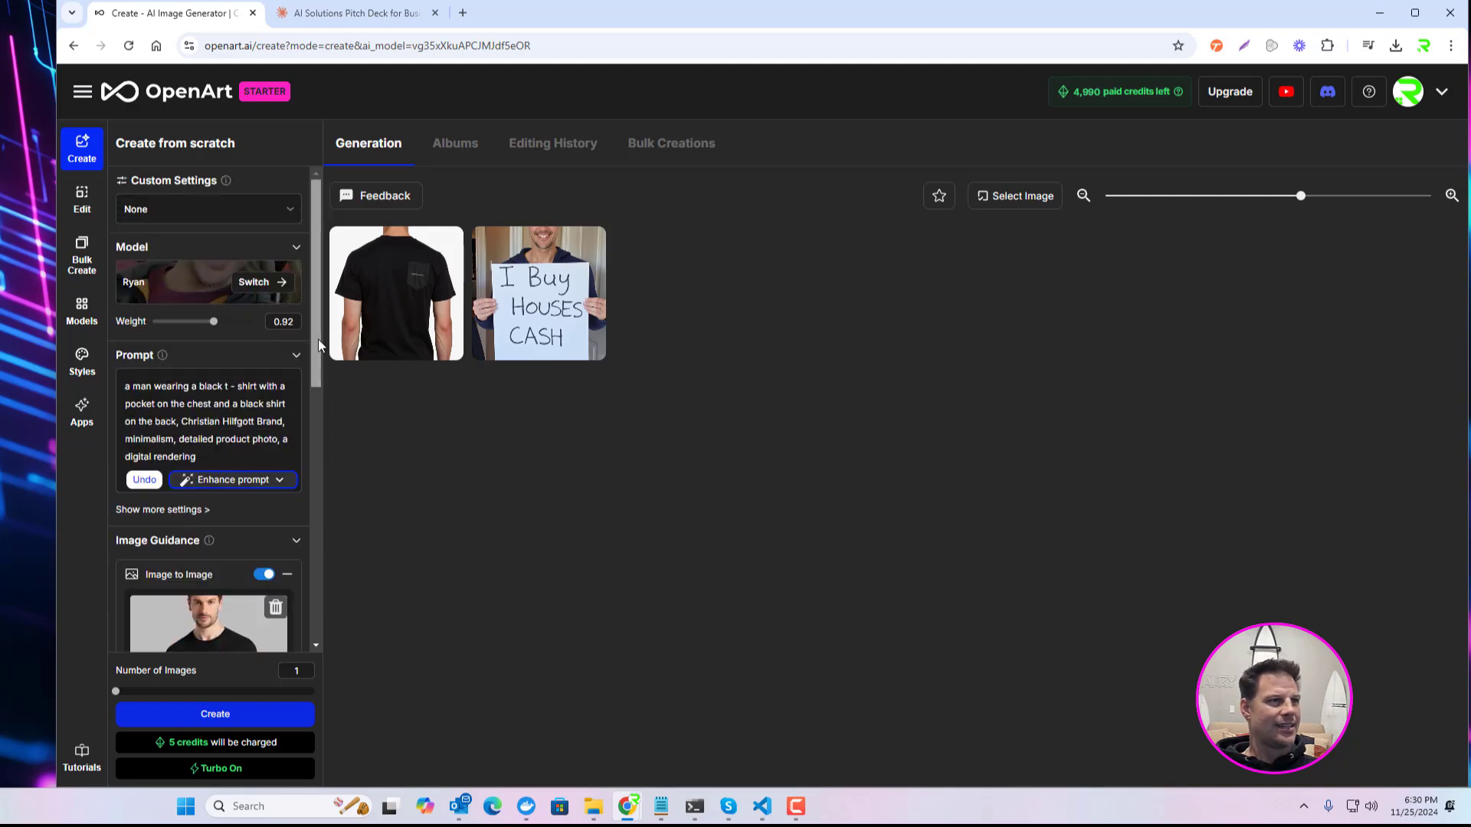
{"action": "scroll", "coordinate": [319, 339], "scroll_direction": "down", "scroll_amount": 2}
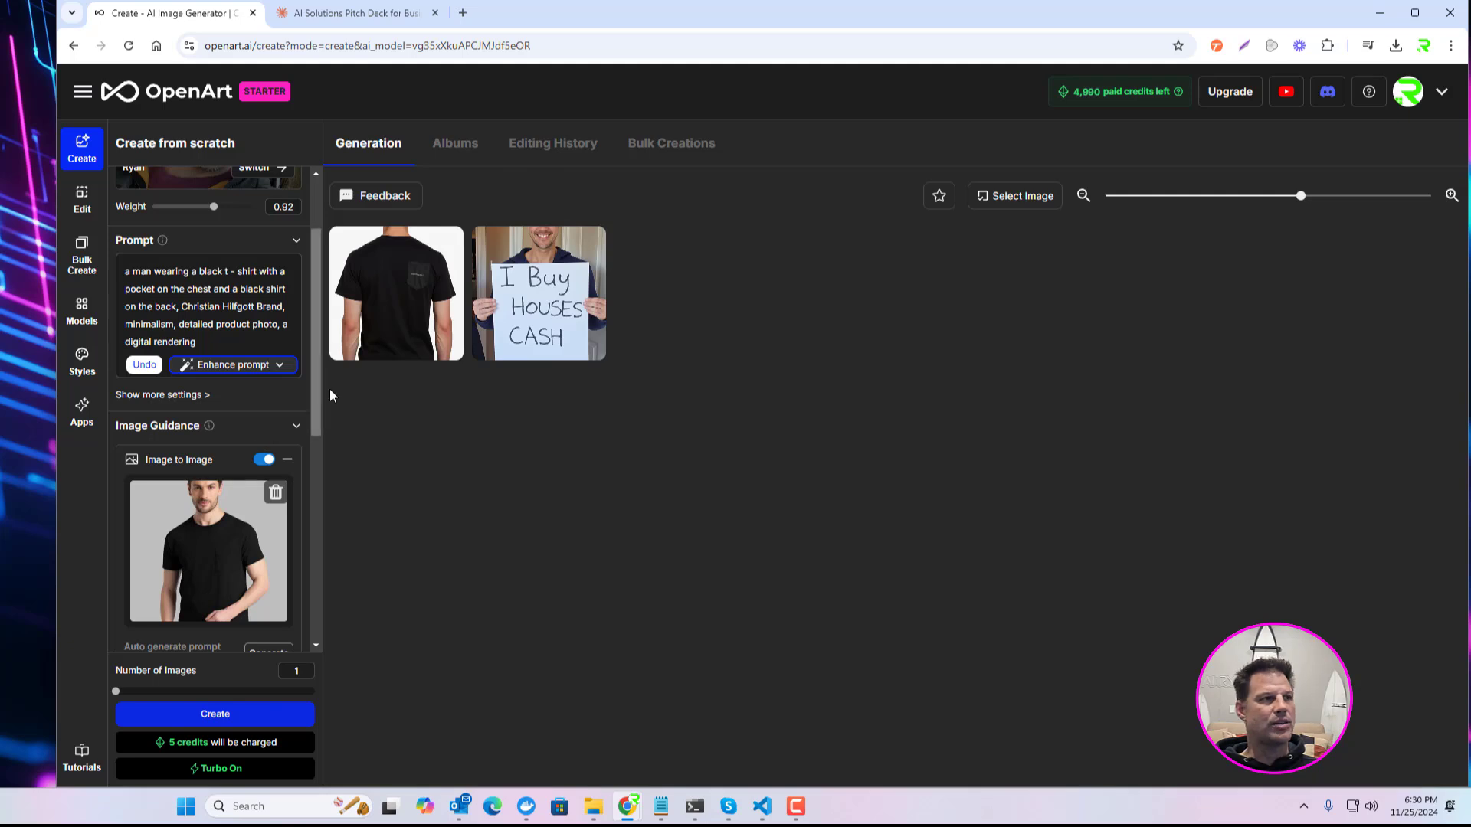
{"action": "left_click_drag", "start_coordinate": [314, 327], "coordinate": [315, 384]}
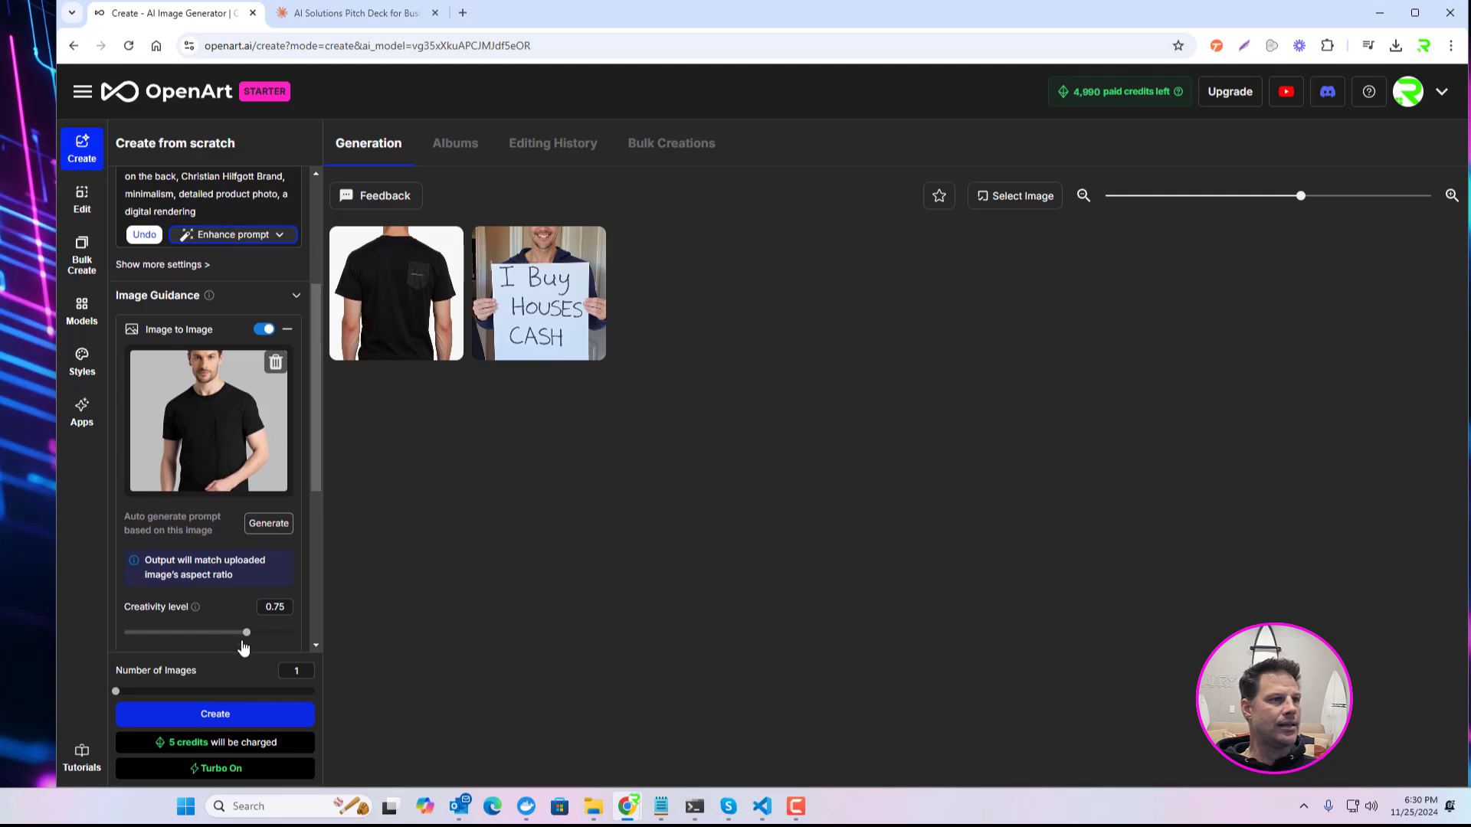
Step: Generate one image from the black t-shirt guidance picture at creativity level 0.75
{"action": "left_click_drag", "start_coordinate": [313, 406], "coordinate": [315, 467]}
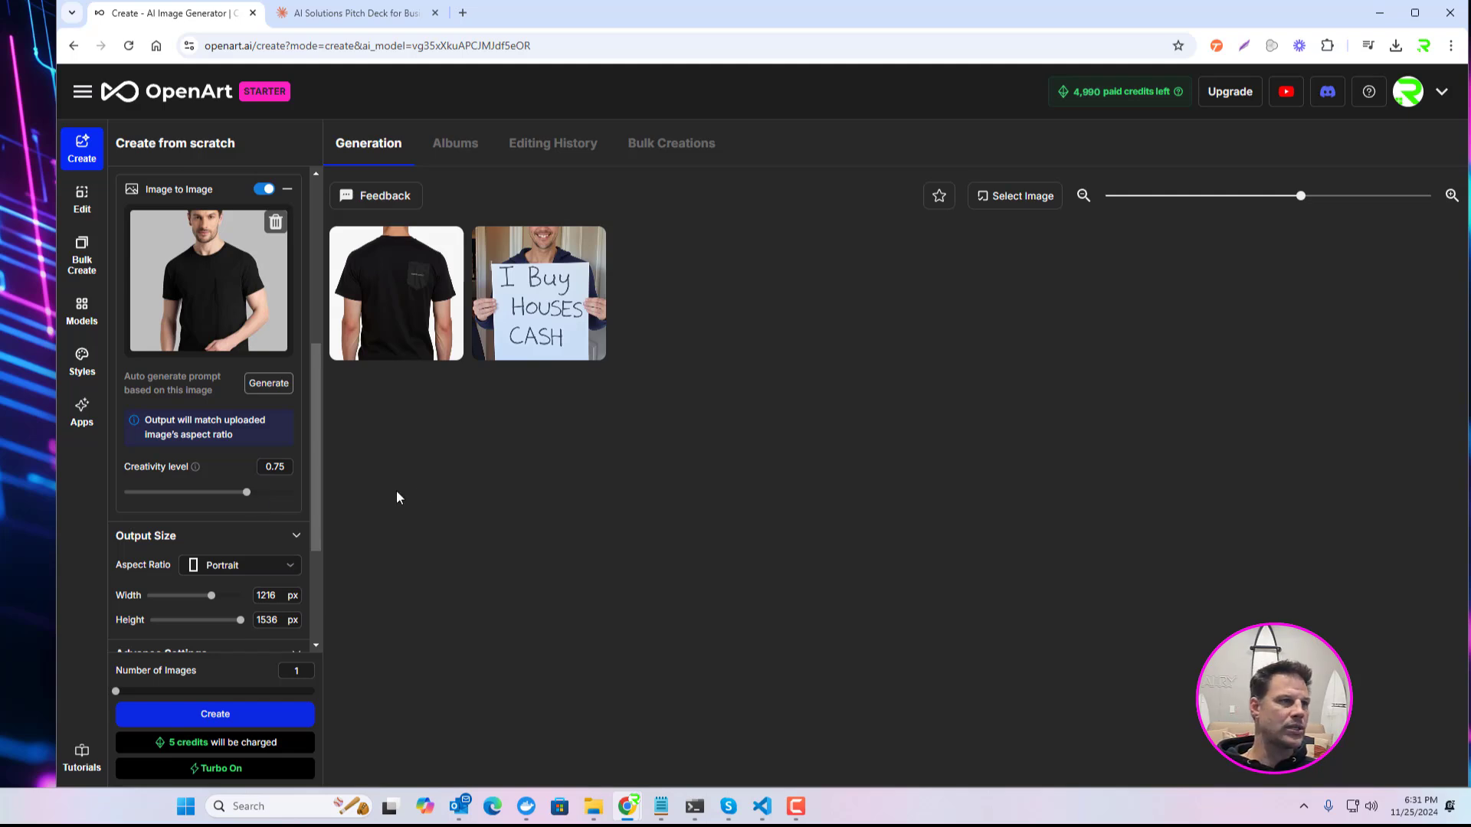
{"action": "left_click", "coordinate": [196, 719]}
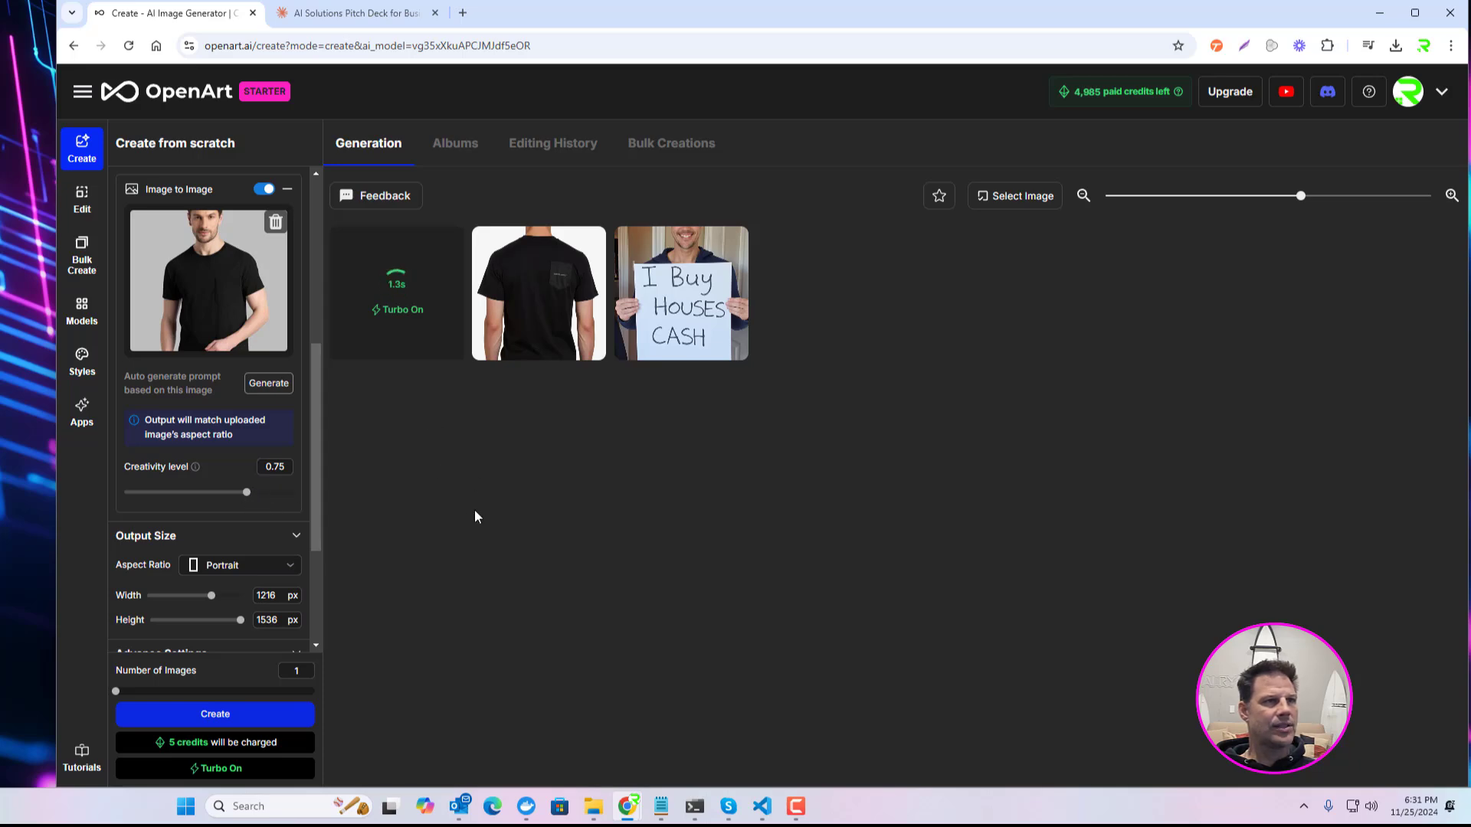
Step: Inspect the earlier back-view t-shirt image with its prompt details and the newly generated front-view image, closing each
{"action": "left_click", "coordinate": [533, 310]}
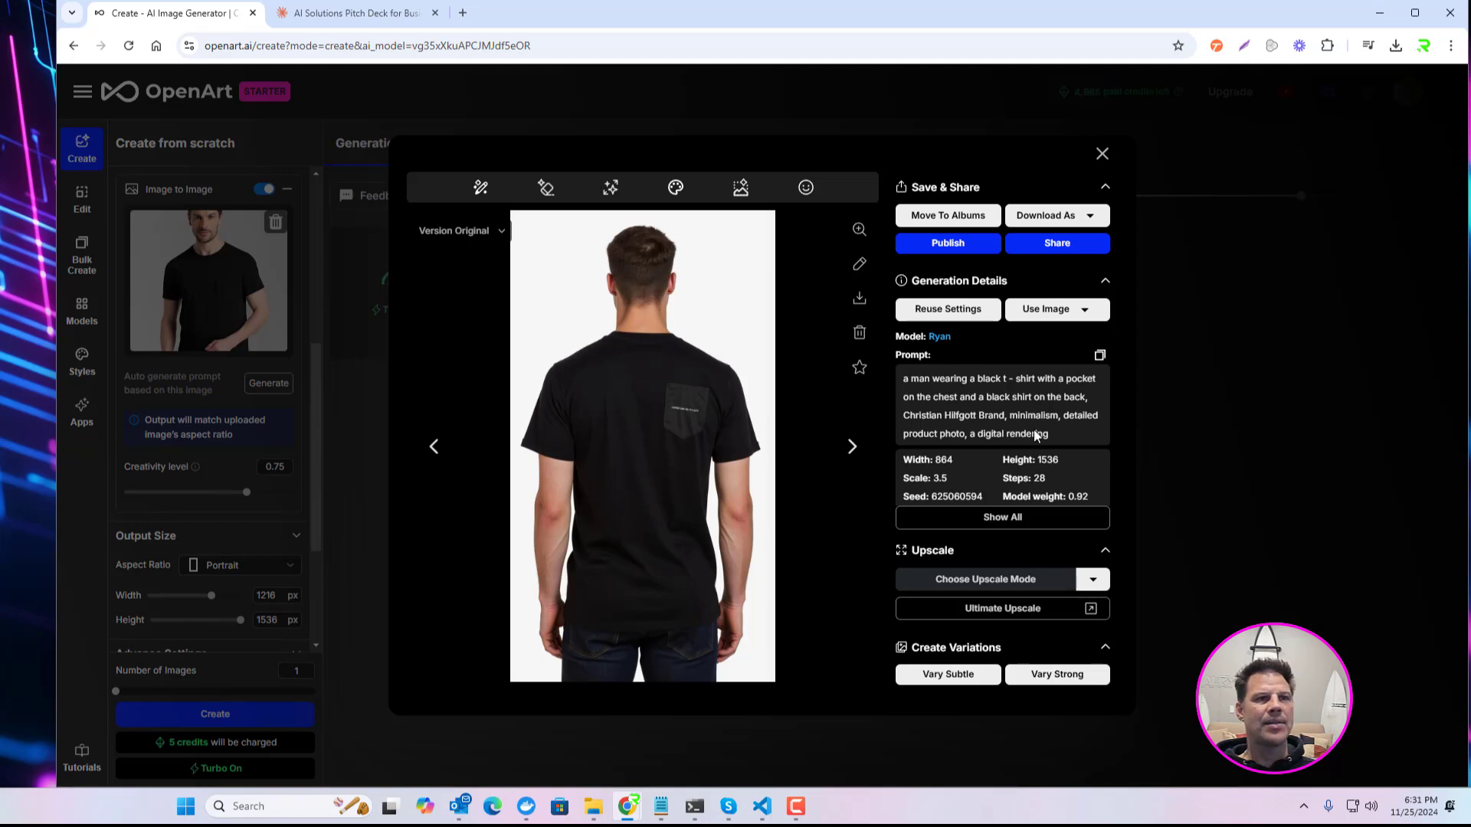
{"action": "triple_click", "coordinate": [1002, 414]}
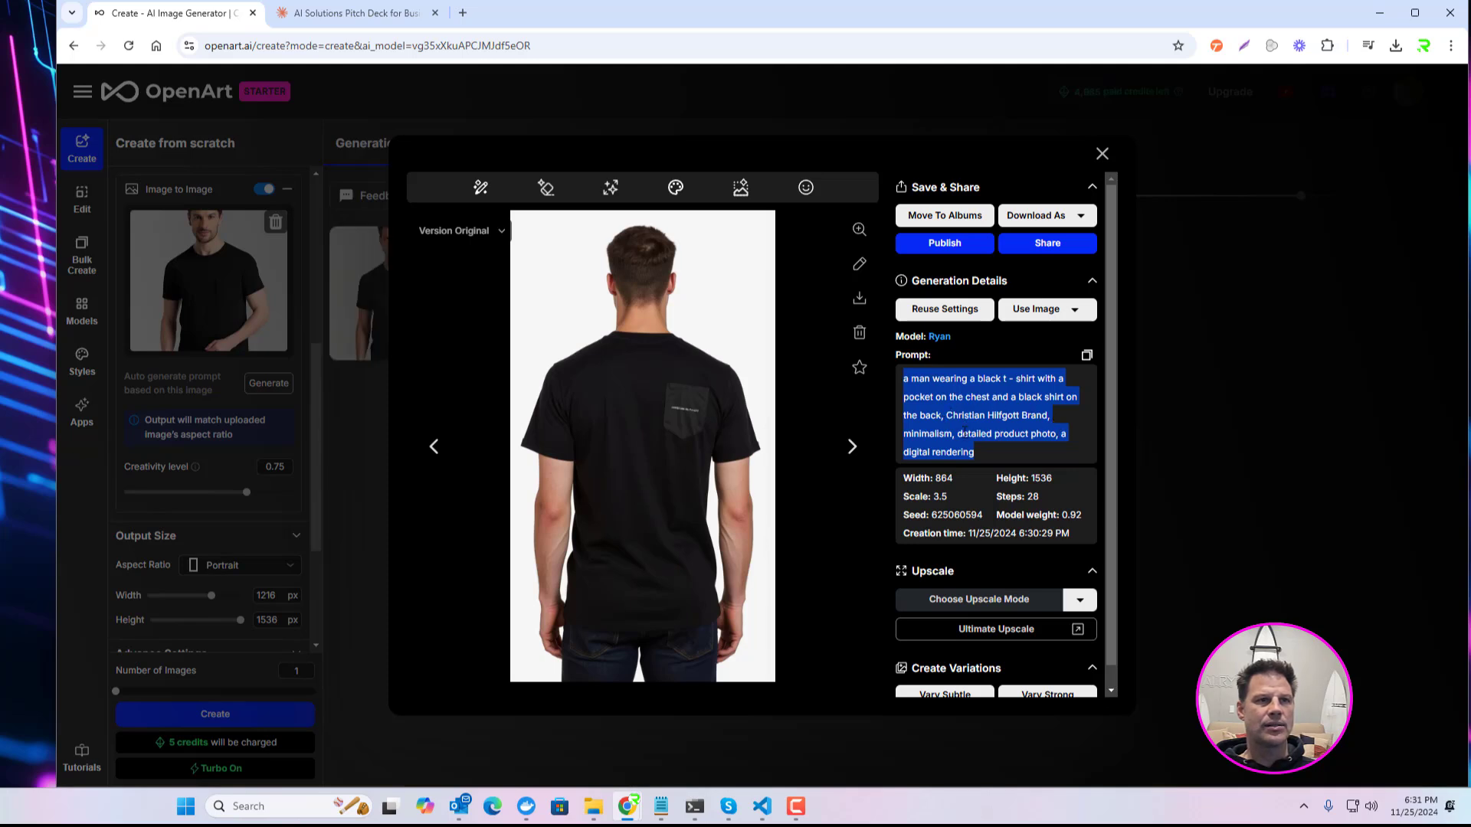
{"action": "scroll", "coordinate": [1019, 422], "scroll_direction": "down", "scroll_amount": 1}
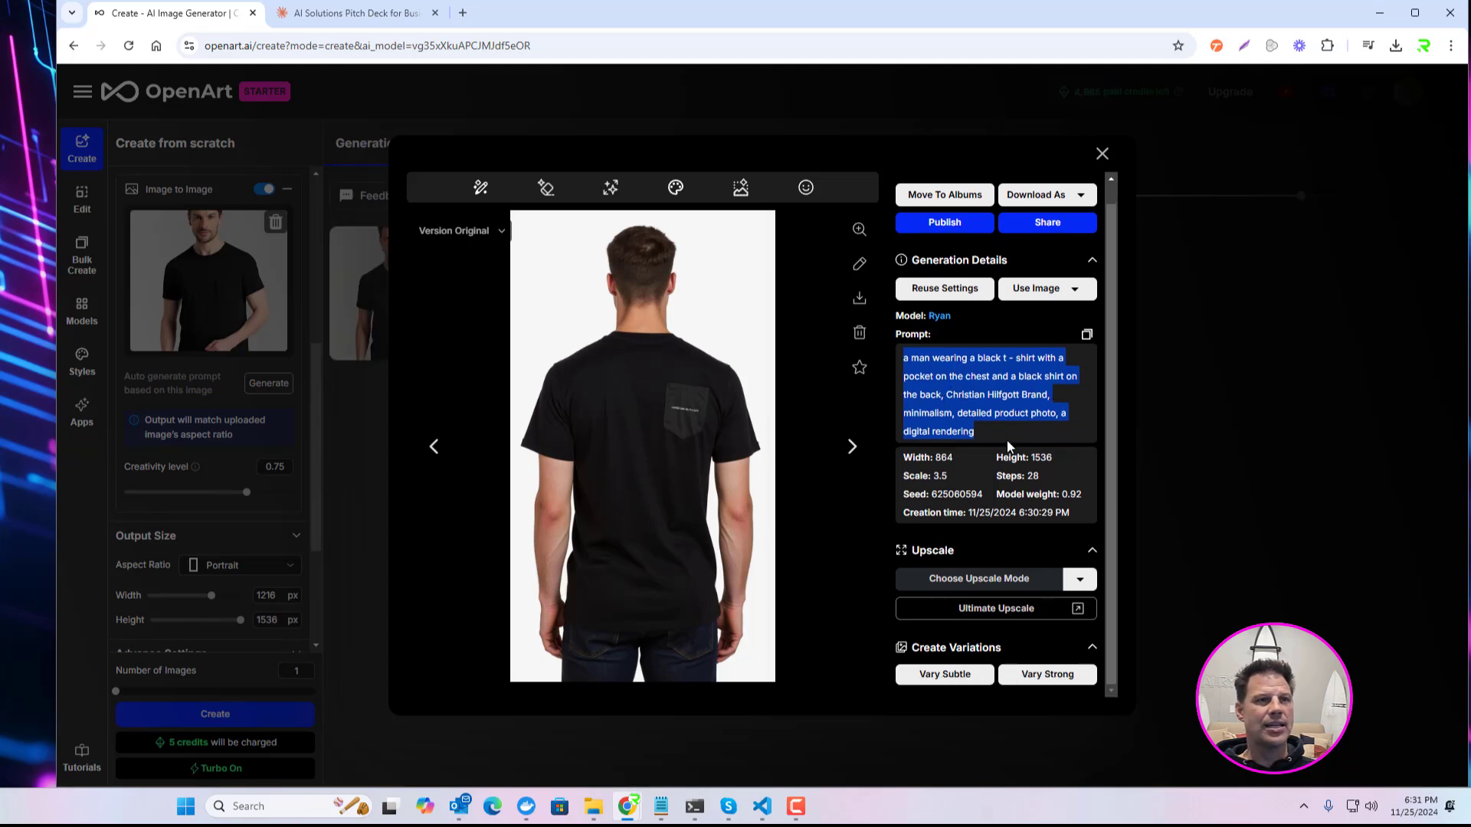
{"action": "scroll", "coordinate": [996, 406], "scroll_direction": "up", "scroll_amount": 1}
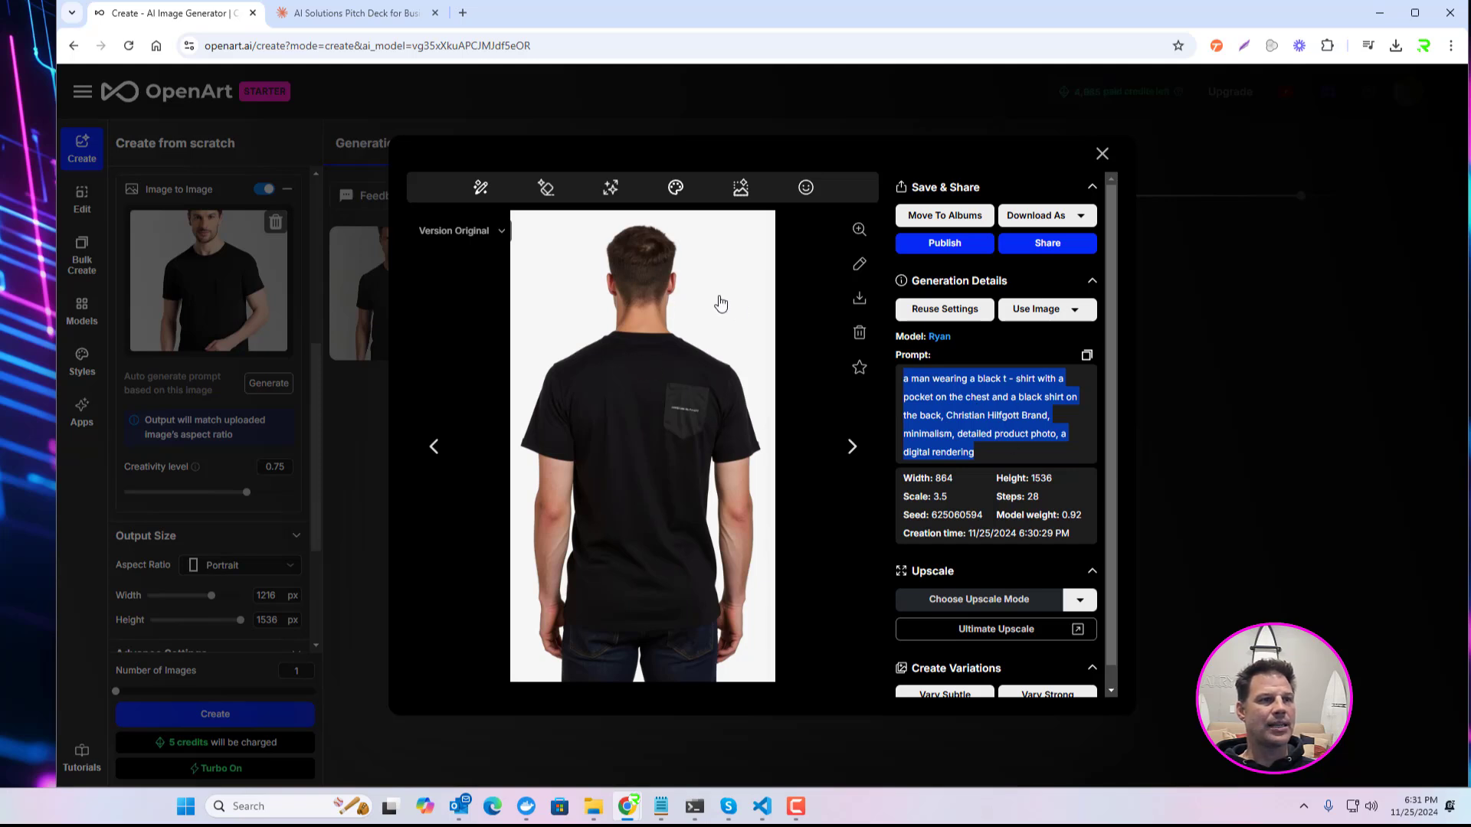
{"action": "left_click", "coordinate": [1103, 155]}
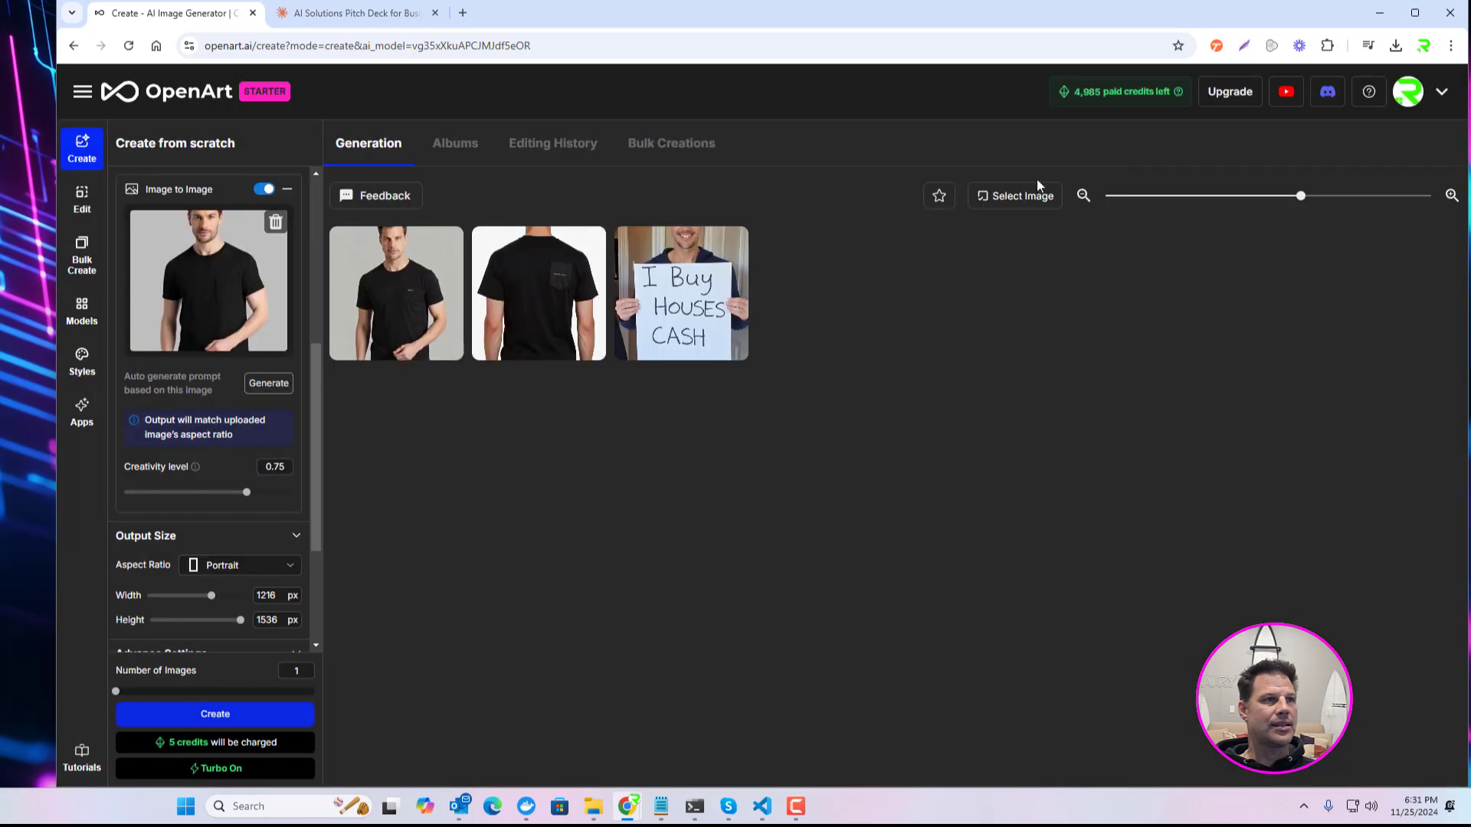
{"action": "left_click", "coordinate": [441, 332]}
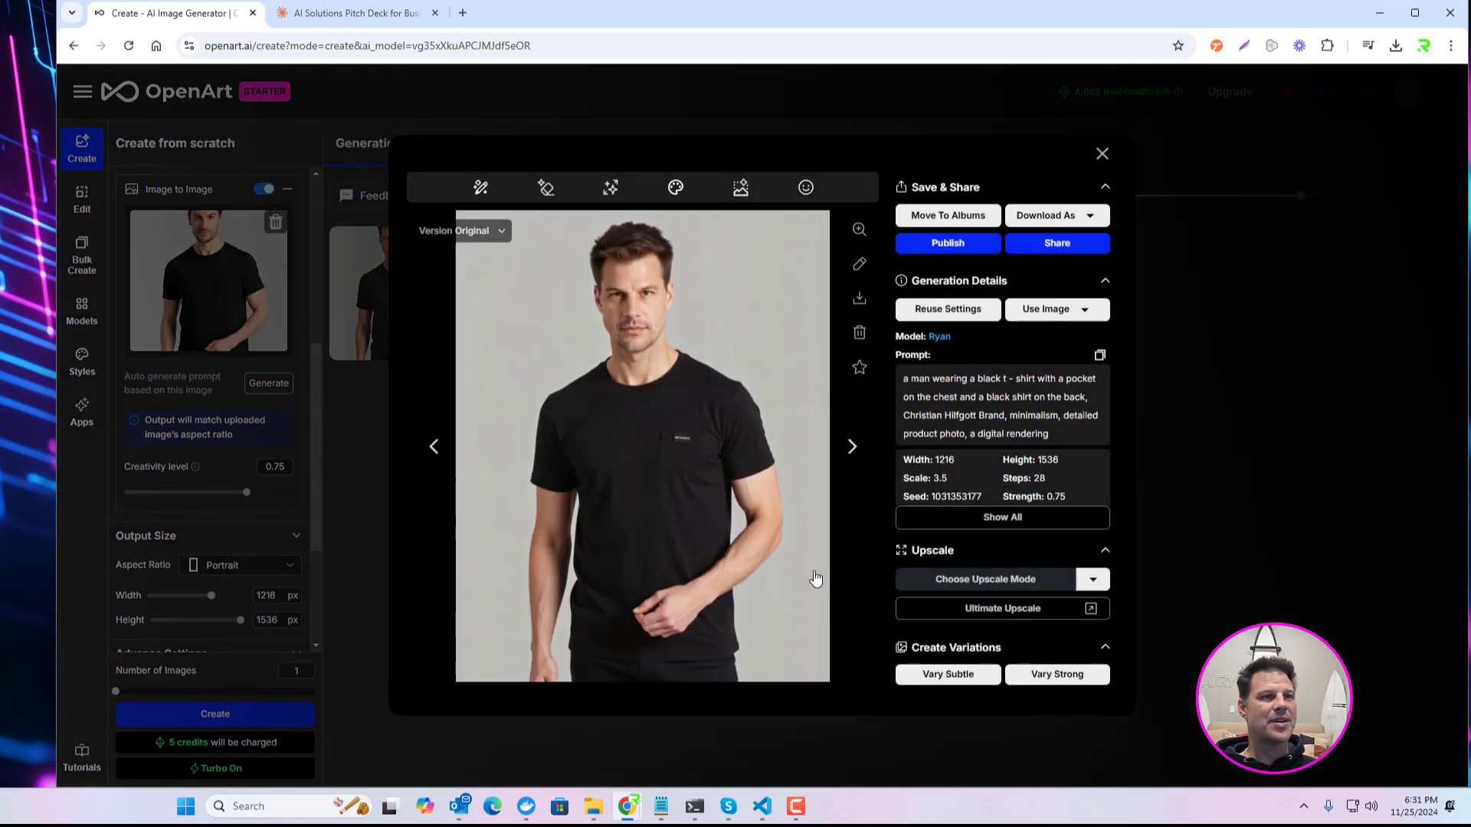
{"action": "left_click", "coordinate": [1102, 155]}
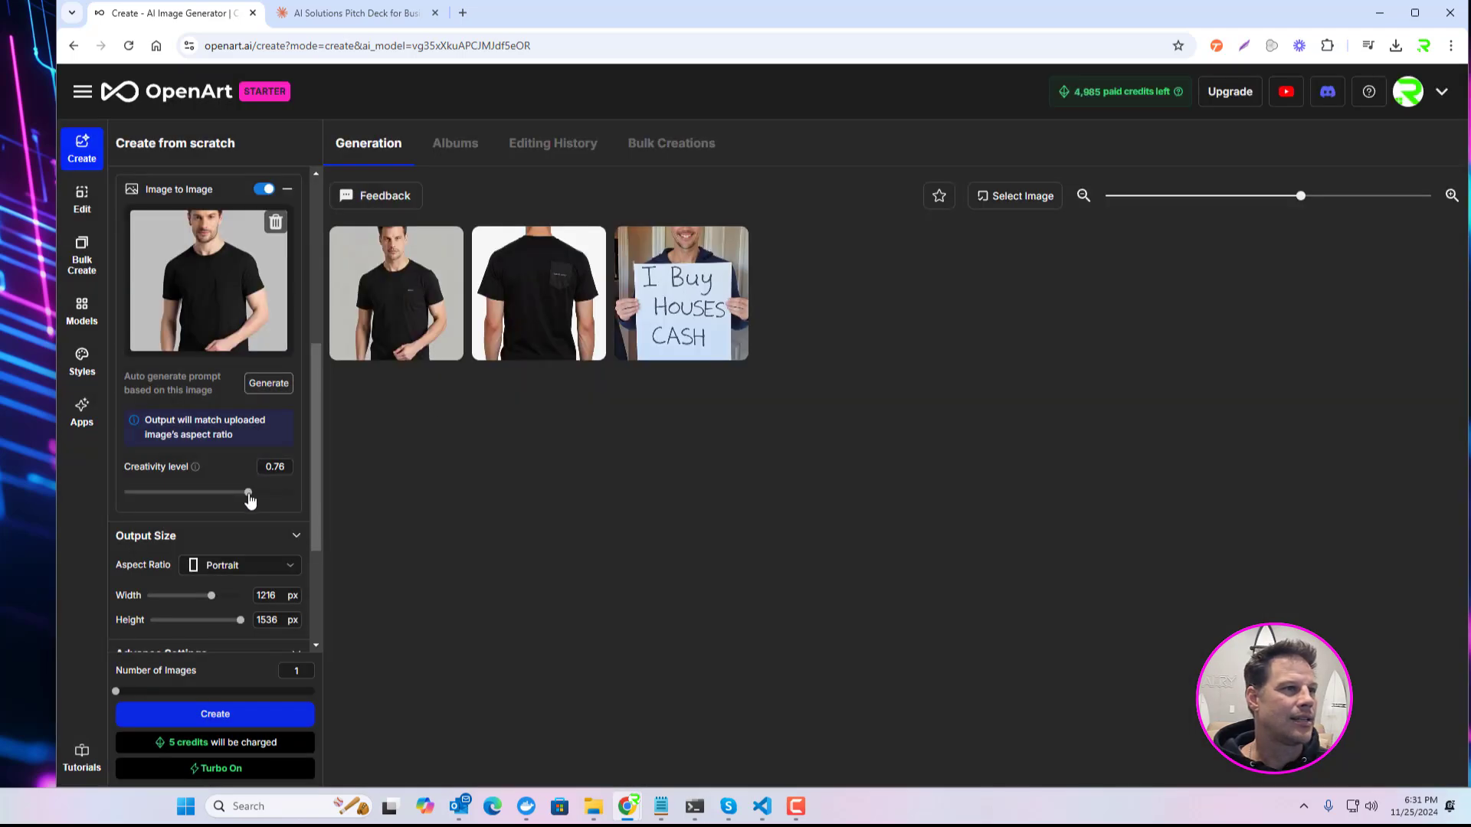
Step: Generate one image from the black t-shirt guidance at creativity level 0.93 and another at 0.29
{"action": "left_click_drag", "start_coordinate": [250, 499], "coordinate": [282, 498]}
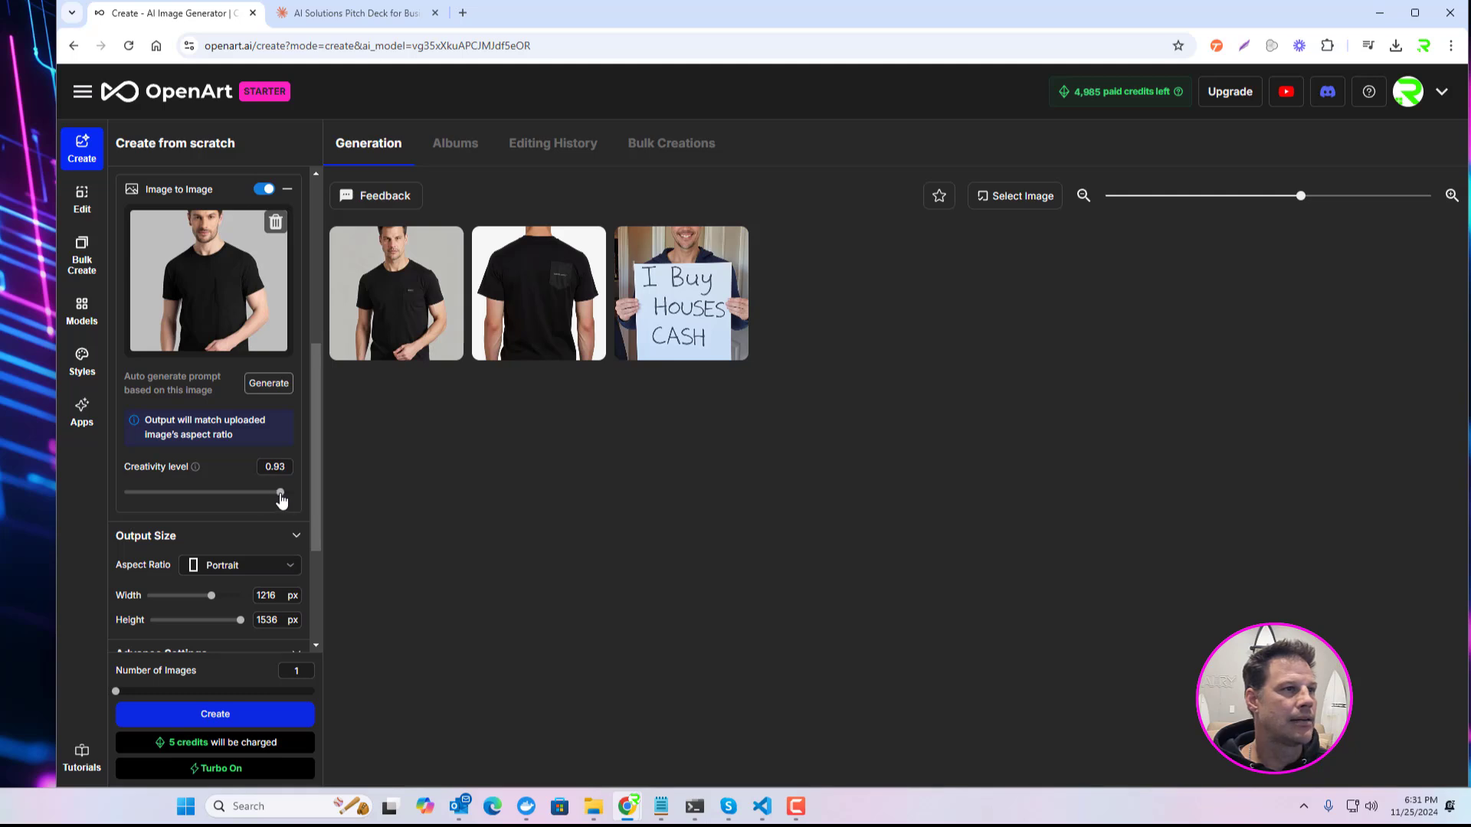
{"action": "left_click", "coordinate": [236, 714]}
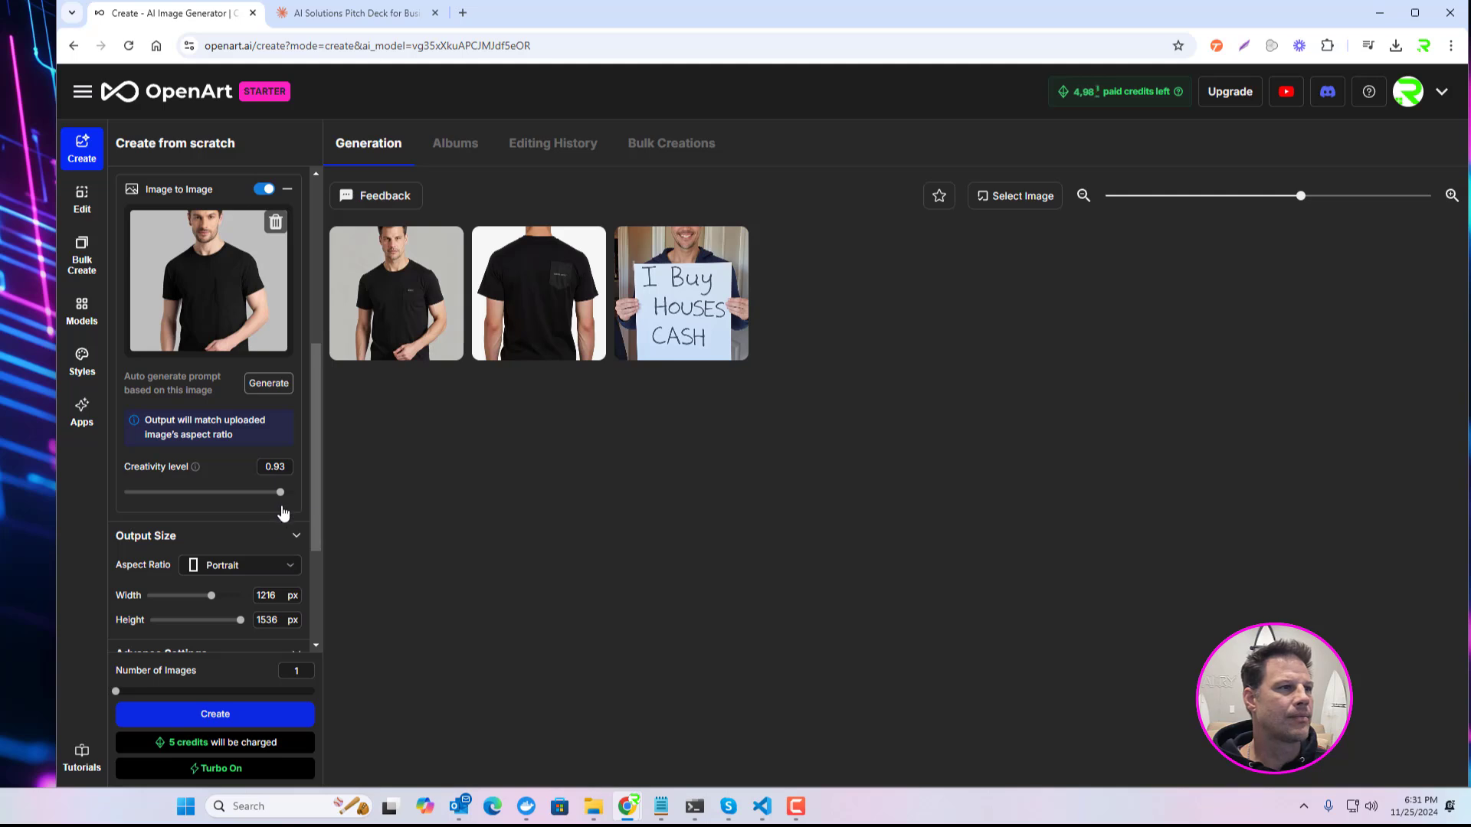
{"action": "left_click_drag", "start_coordinate": [279, 495], "coordinate": [160, 499]}
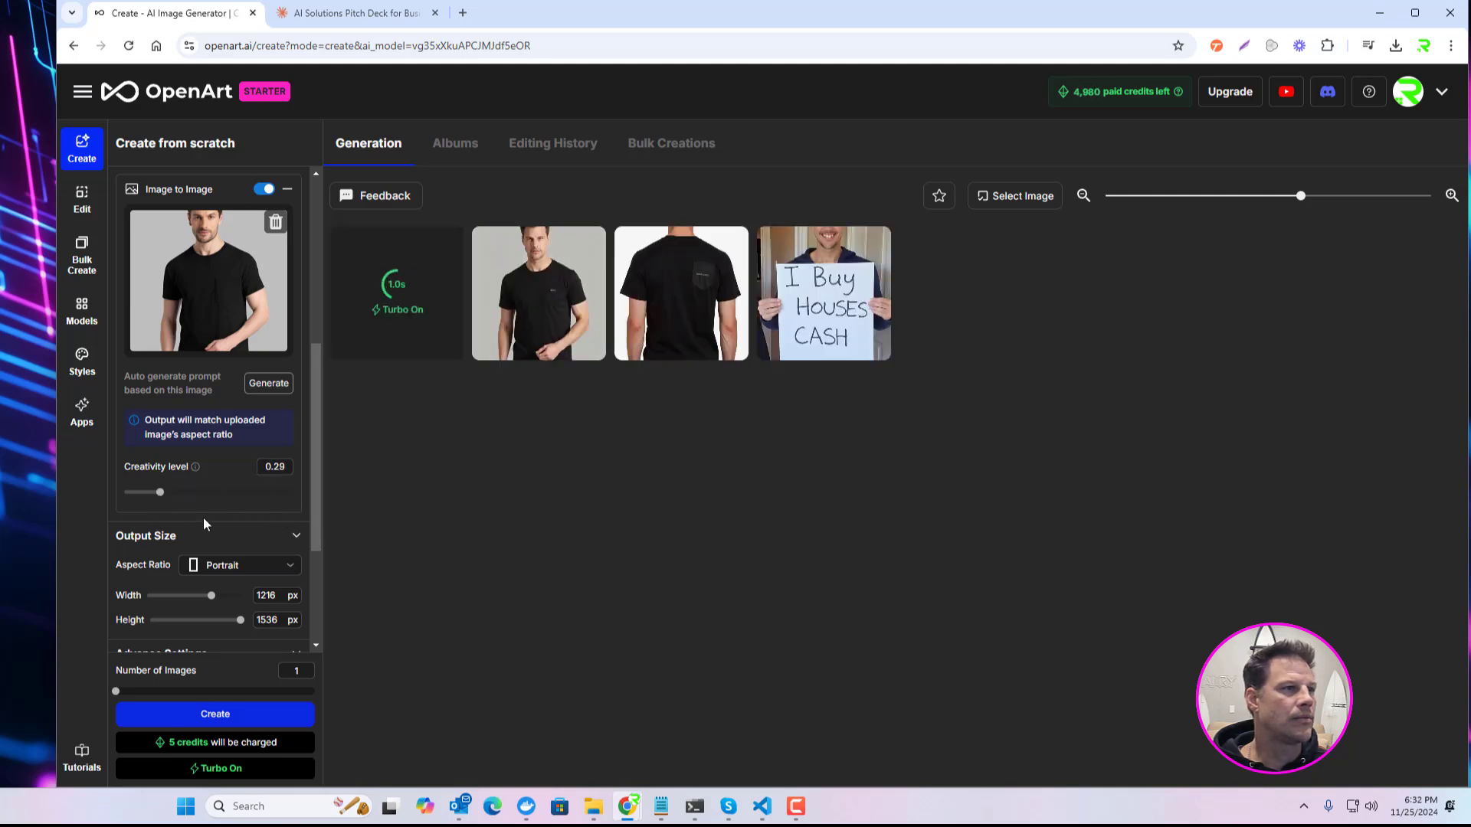
{"action": "left_click", "coordinate": [218, 715]}
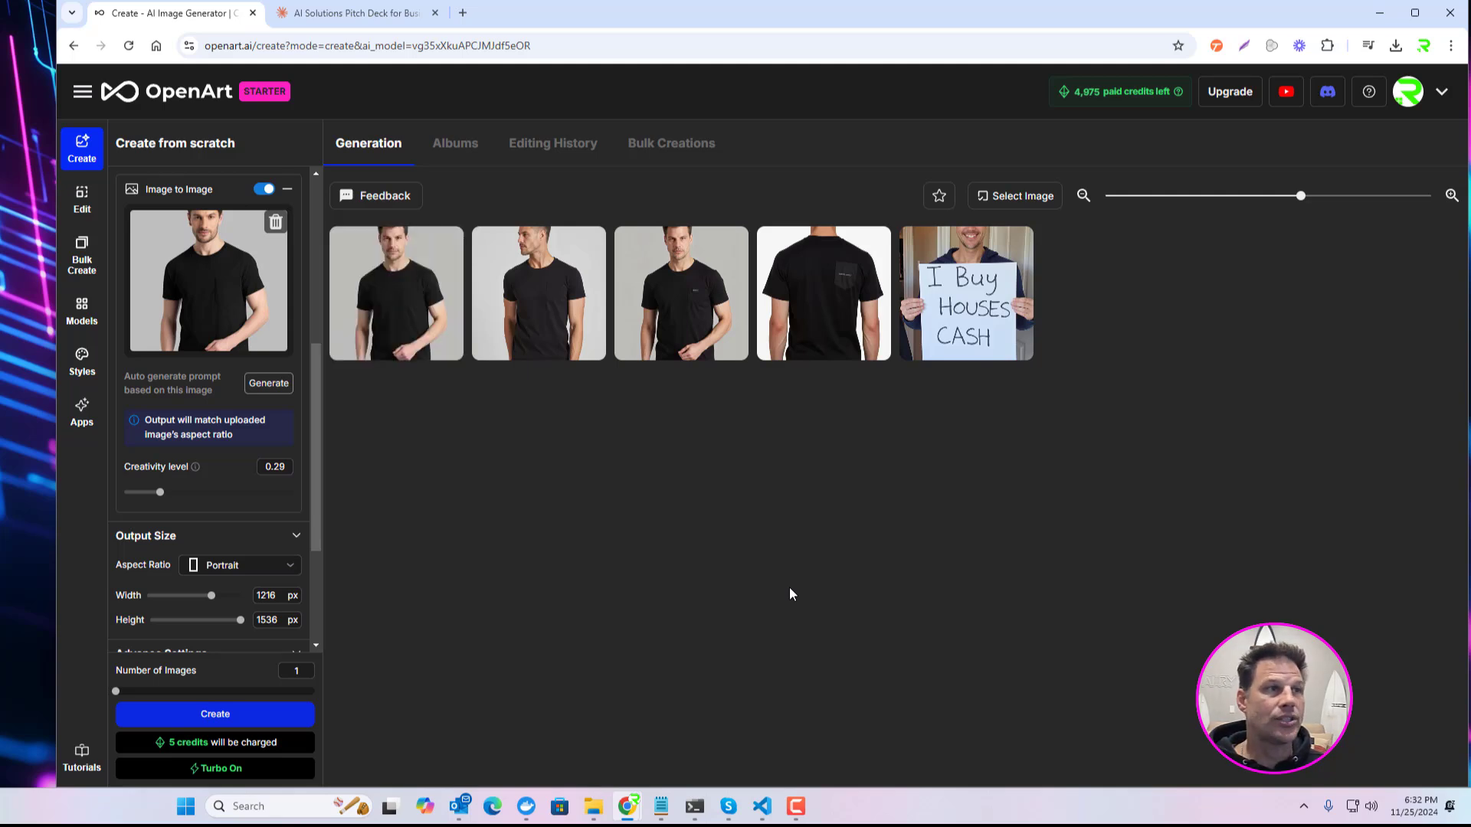
Step: Compare the enlarged images generated at creativity levels 0.29 and 0.93, and close the viewer
{"action": "left_click", "coordinate": [391, 299]}
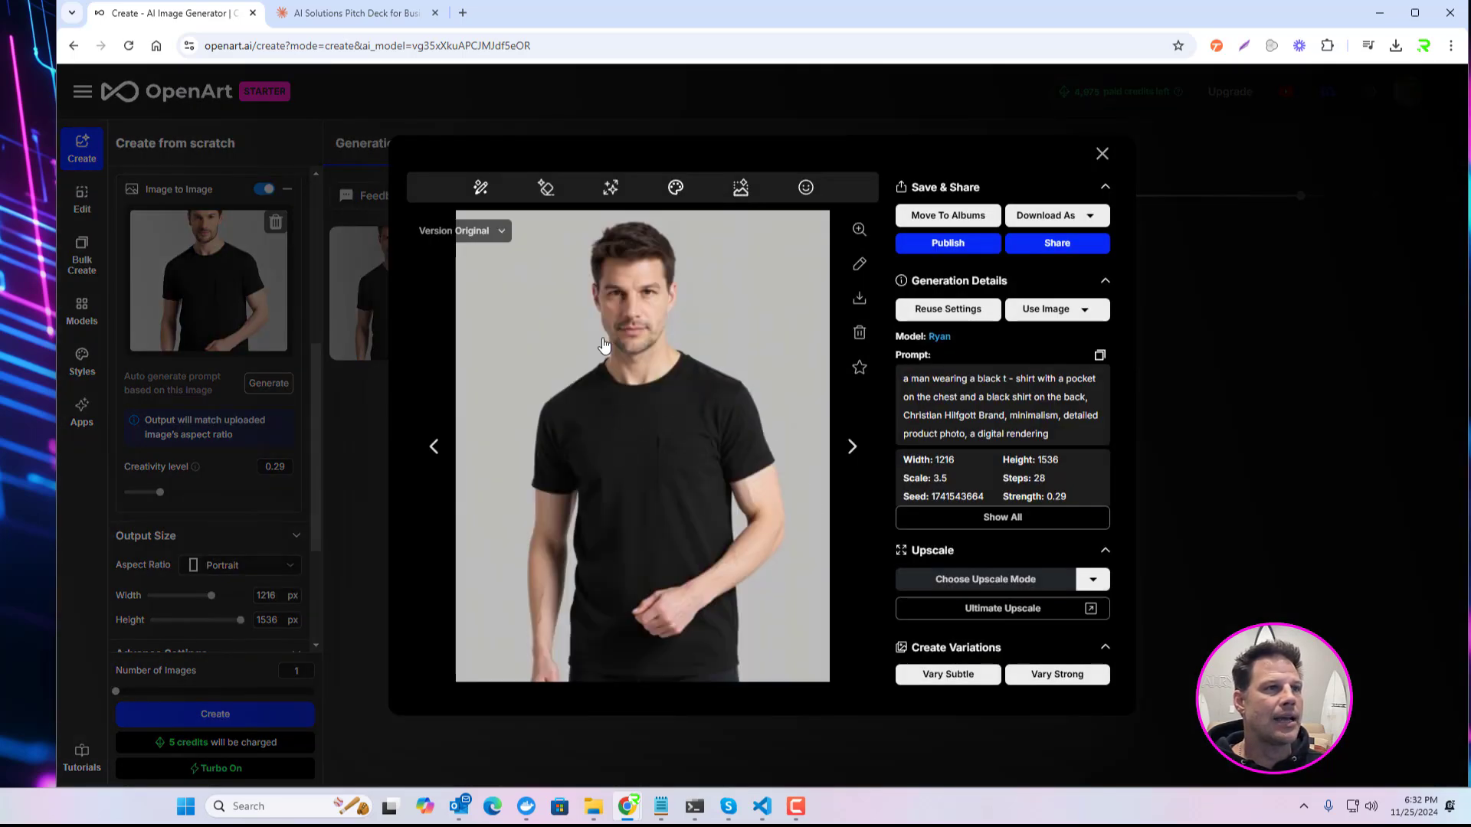
{"action": "left_click", "coordinate": [853, 453]}
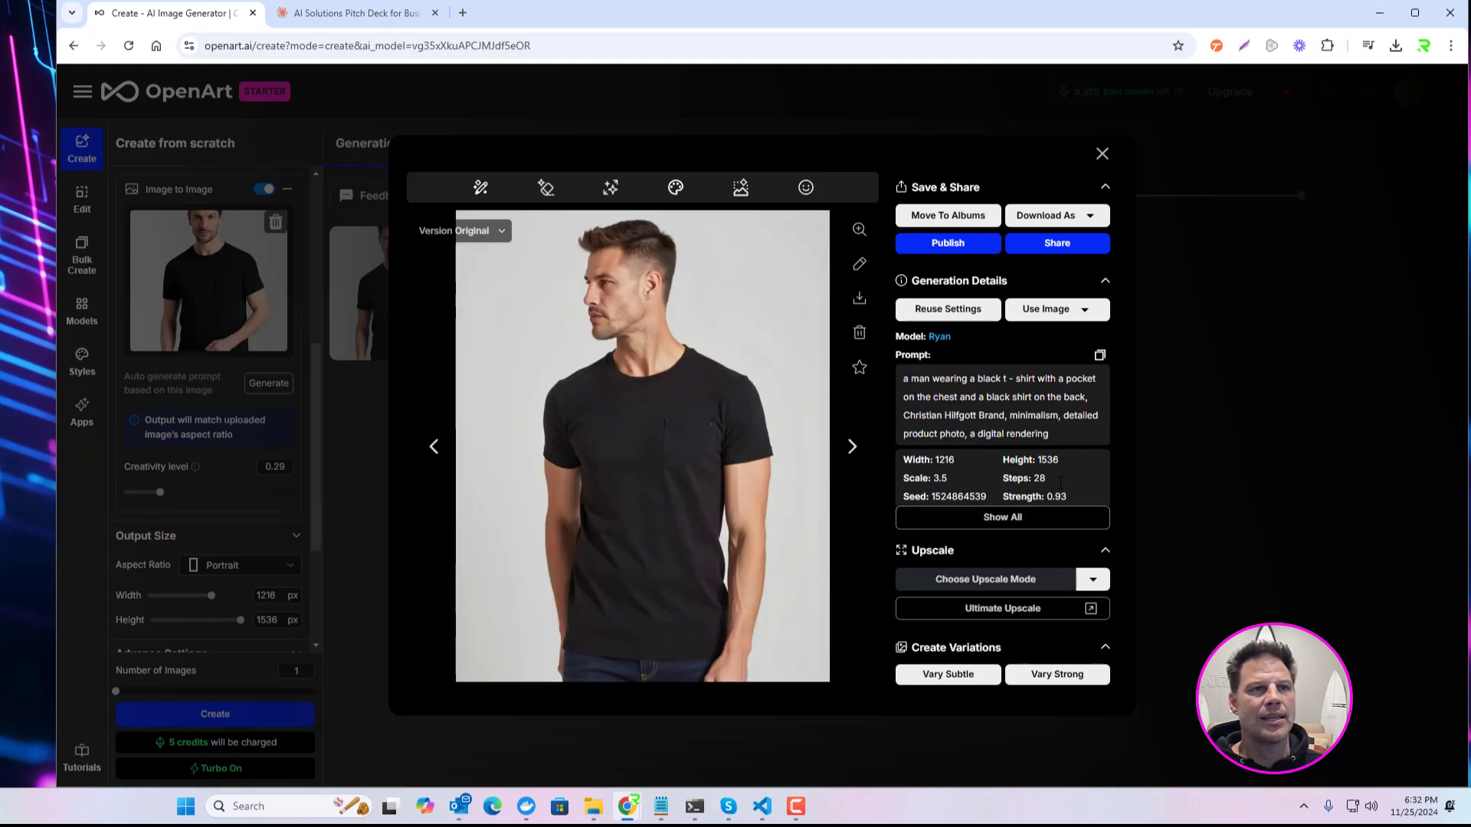
{"action": "left_click", "coordinate": [1102, 154]}
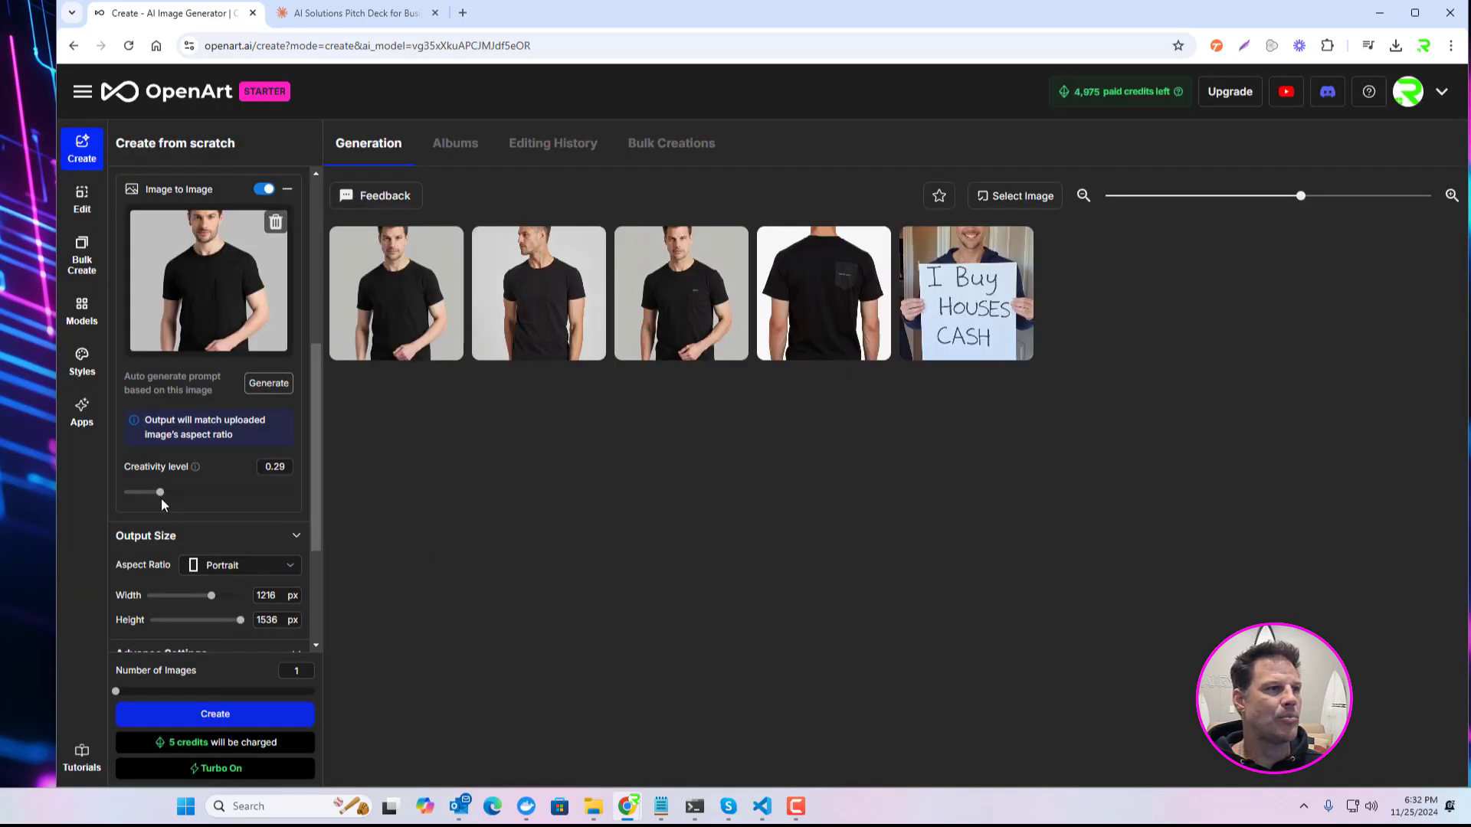
Step: Generate one image from the black t-shirt guidance at creativity level 0.14 and another at 1
{"action": "left_click_drag", "start_coordinate": [162, 494], "coordinate": [132, 508]}
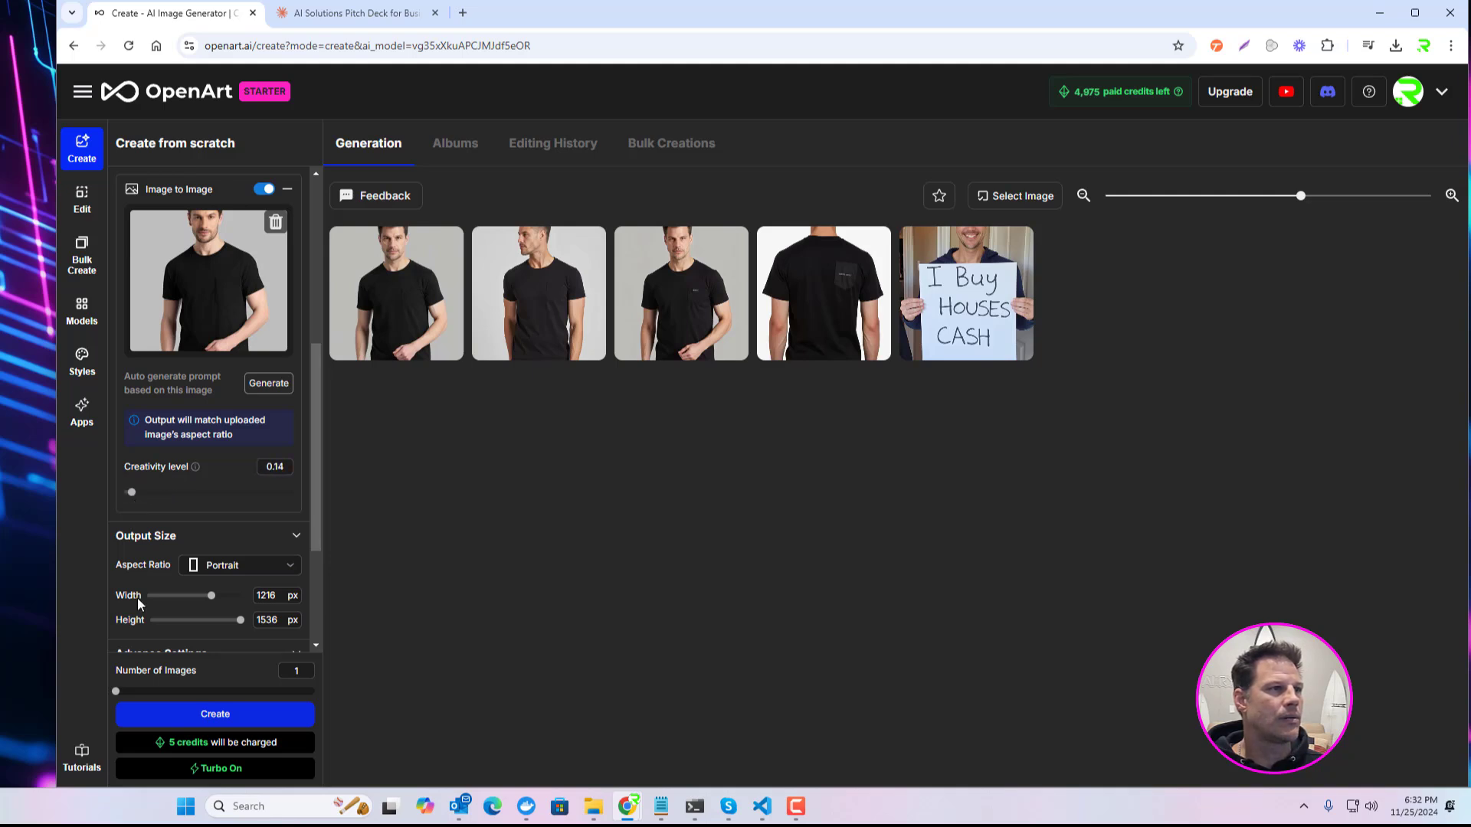
{"action": "left_click", "coordinate": [209, 714]}
{"action": "left_click_drag", "start_coordinate": [283, 499], "coordinate": [295, 502]}
{"action": "left_click", "coordinate": [227, 722]}
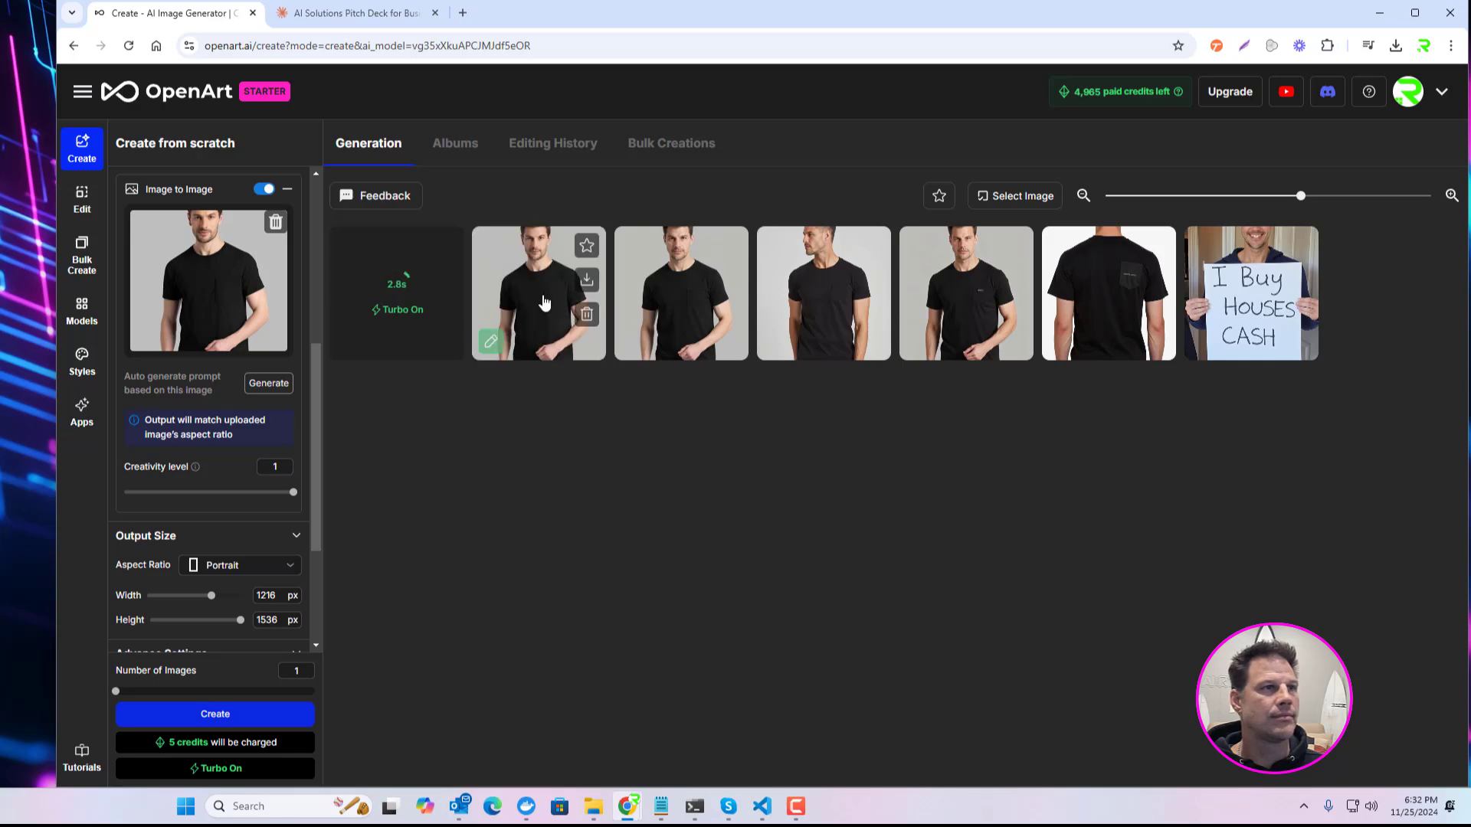
Step: Compare the images generated at creativity levels 0.14 and 1 with the "I Buy Houses Cash" sign image, closing each
{"action": "left_click", "coordinate": [636, 337]}
{"action": "left_click", "coordinate": [434, 450]}
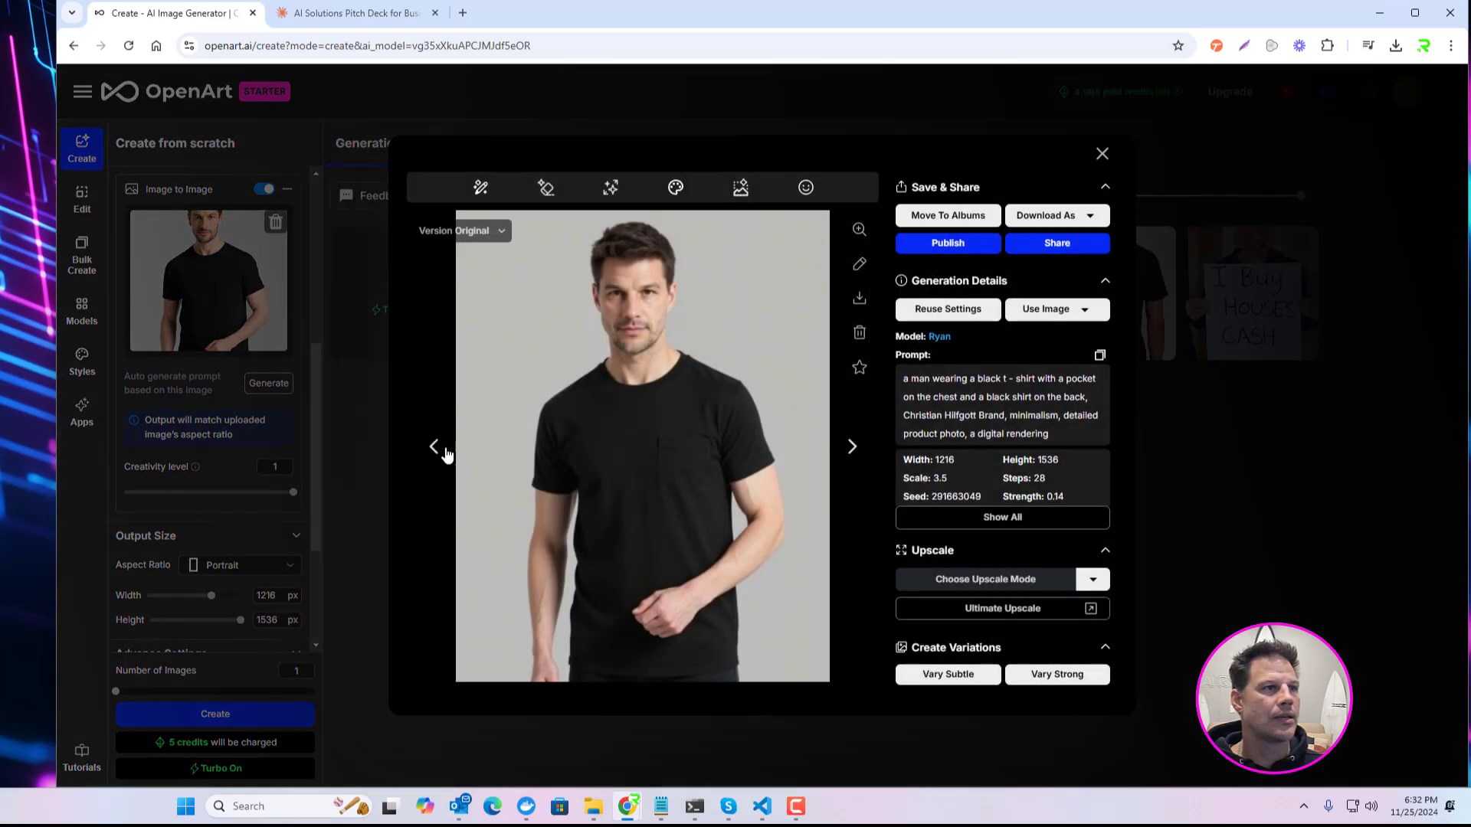
{"action": "left_click", "coordinate": [434, 452]}
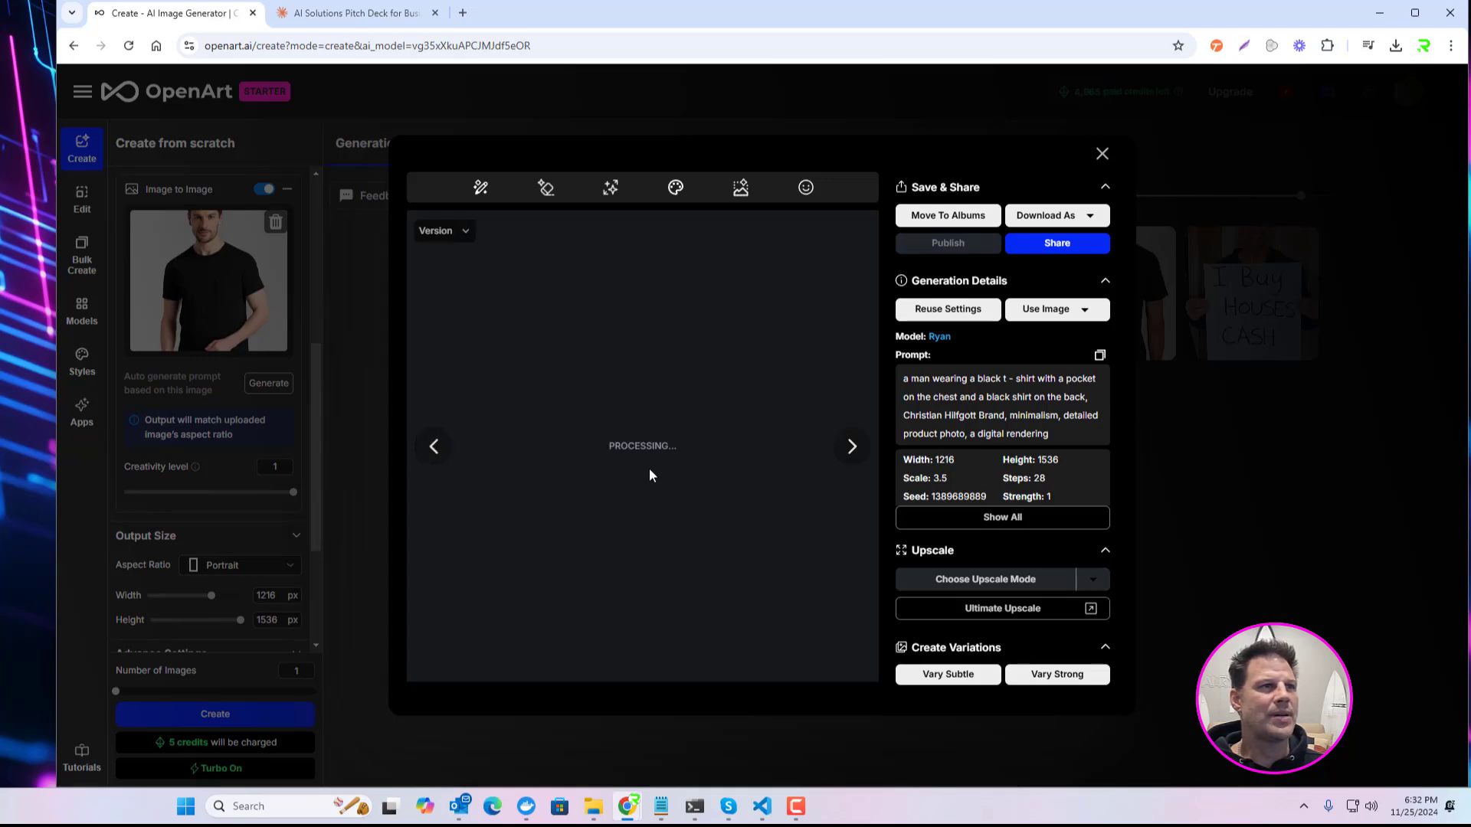
{"action": "left_click", "coordinate": [1102, 153]}
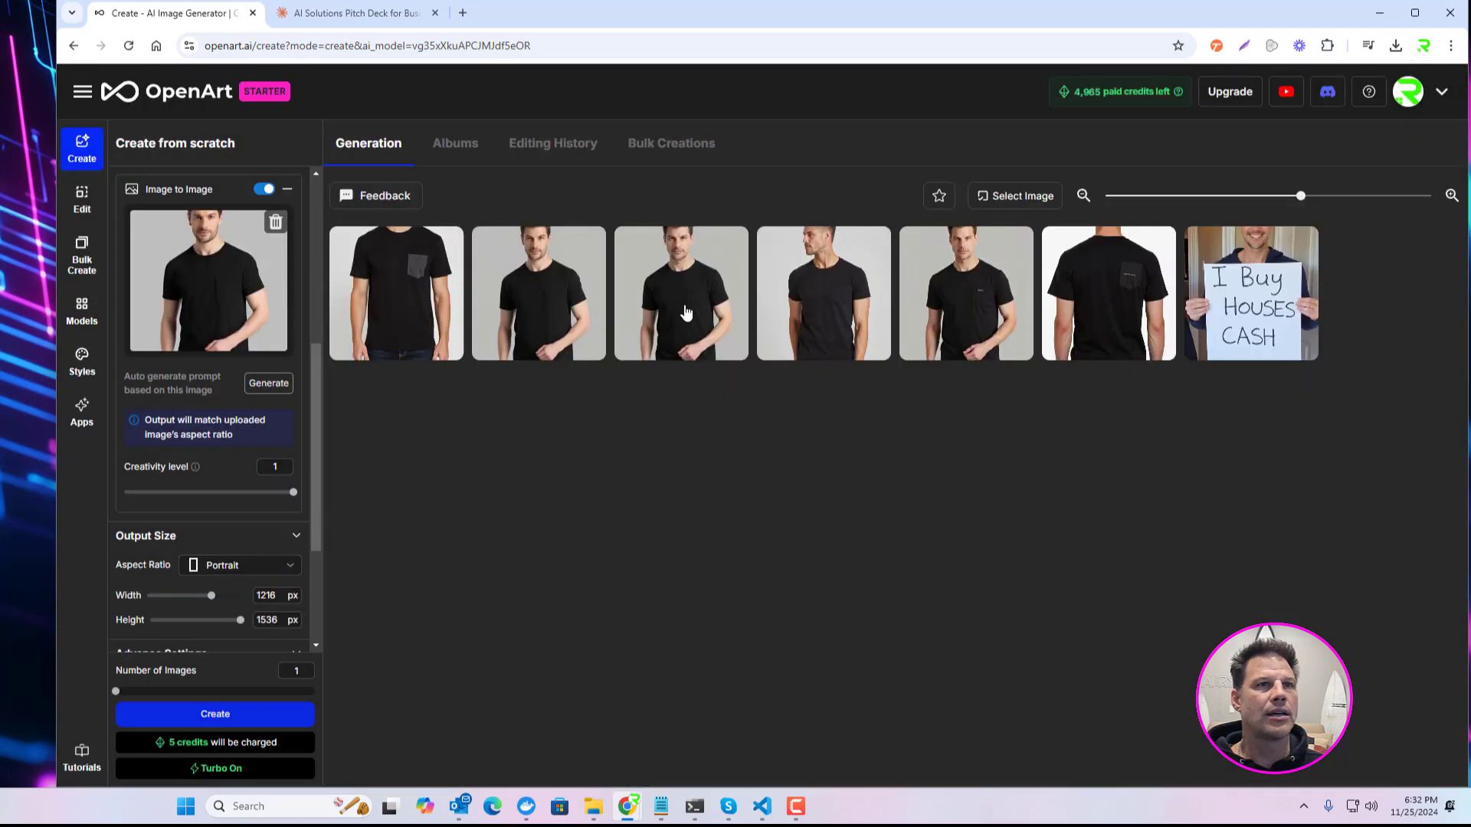
{"action": "left_click", "coordinate": [349, 337]}
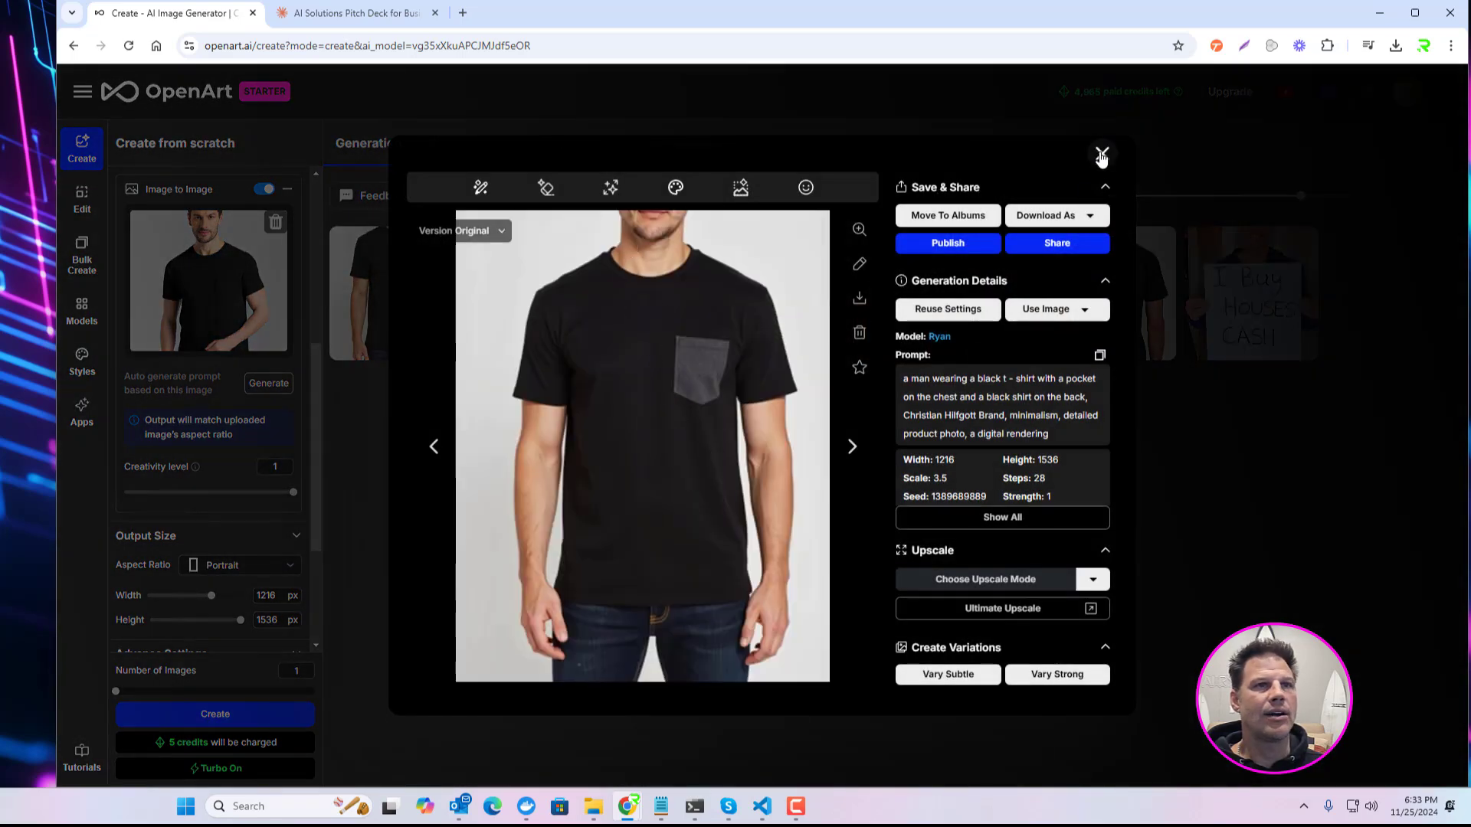
{"action": "left_click", "coordinate": [1101, 155]}
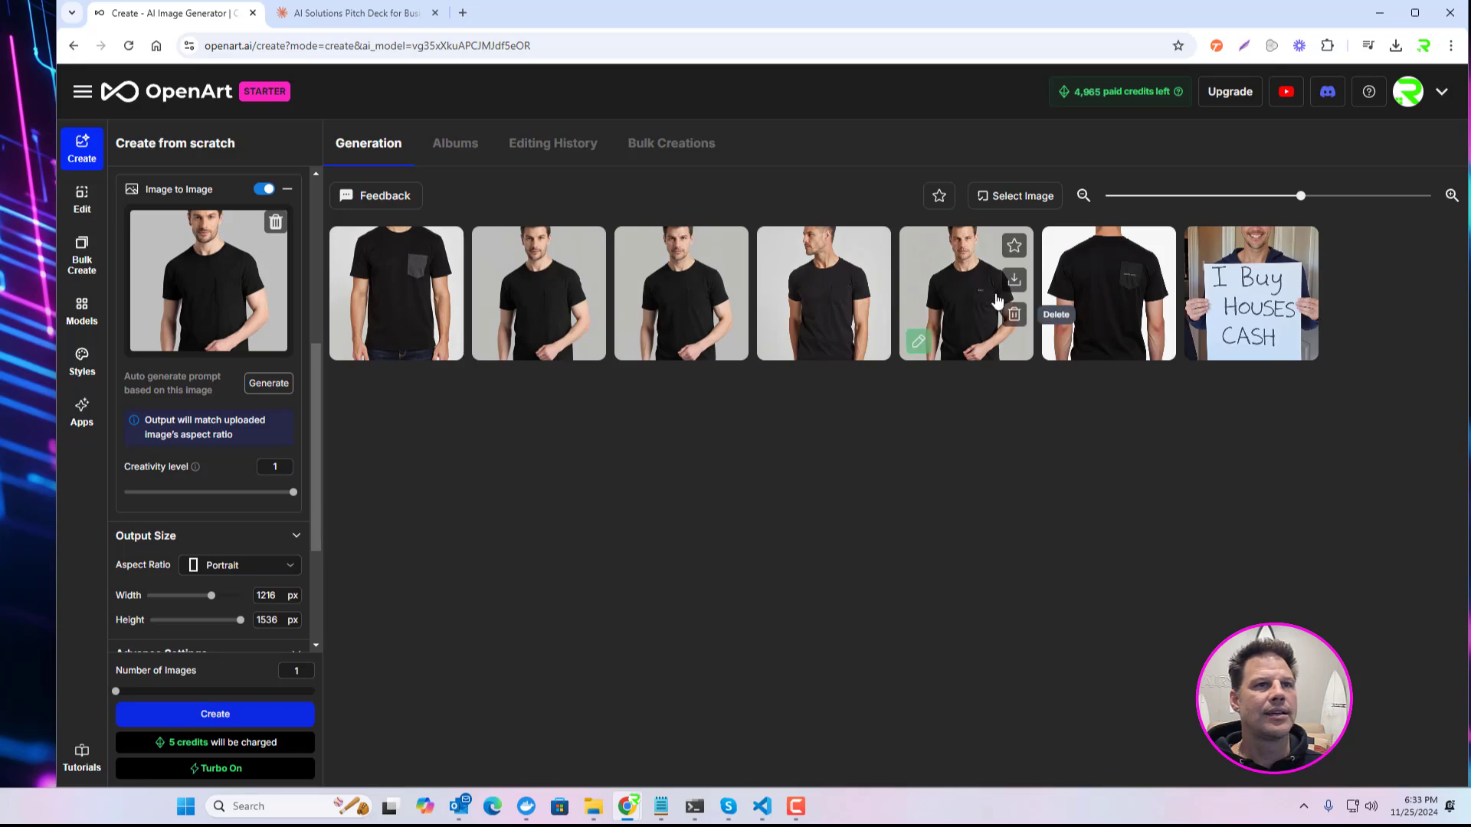
{"action": "left_click", "coordinate": [1244, 240]}
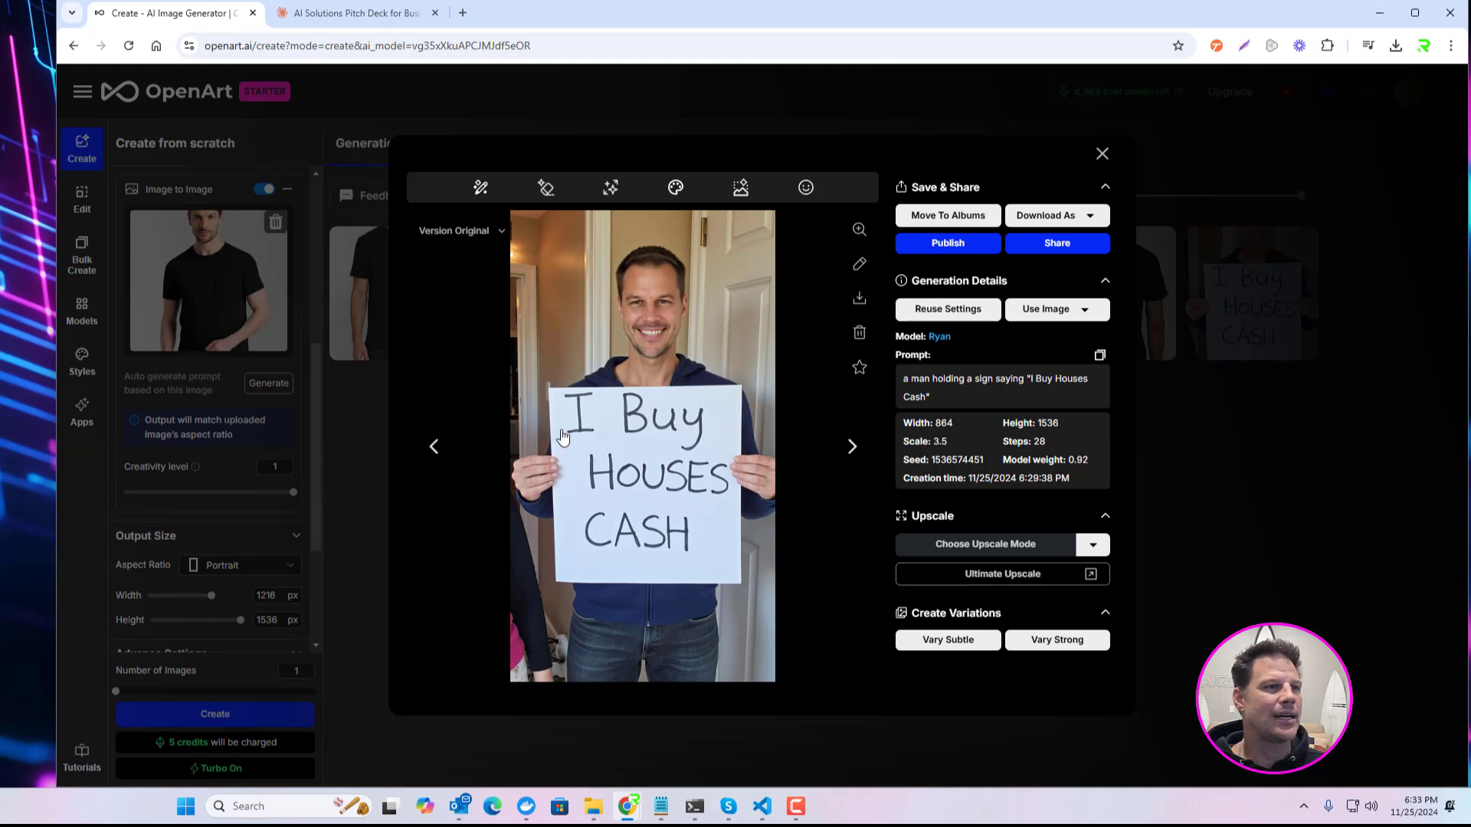
{"action": "left_click", "coordinate": [1103, 154]}
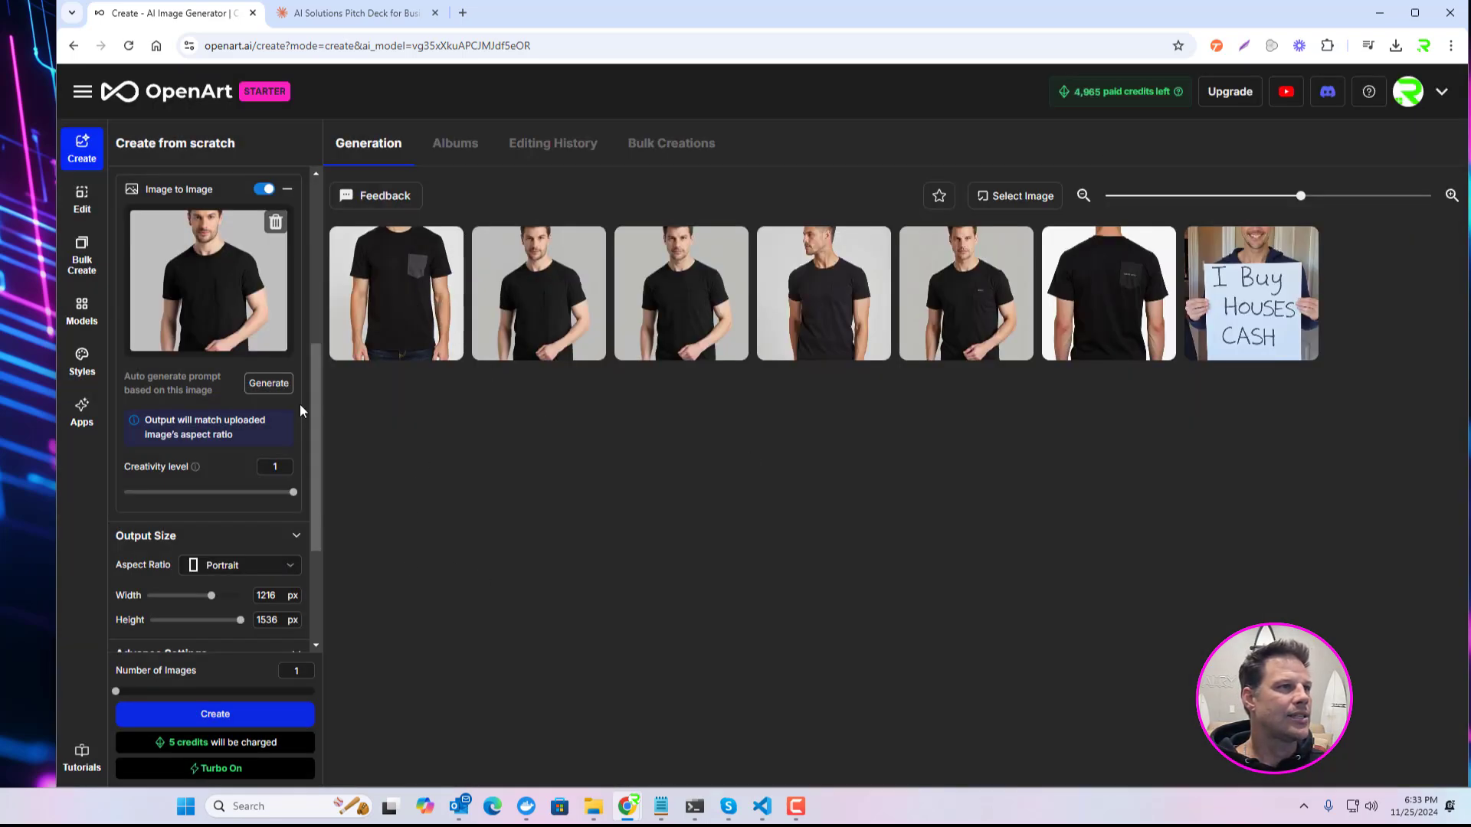
Step: Replace the Image to Image guidance picture with the man in a blue suit and auto-generate the prompt from it
{"action": "mouse_move", "coordinate": [314, 374]}
{"action": "left_mouse_down"}
{"action": "mouse_move", "coordinate": [314, 227]}
{"action": "mouse_move", "coordinate": [311, 345]}
{"action": "left_mouse_up"}
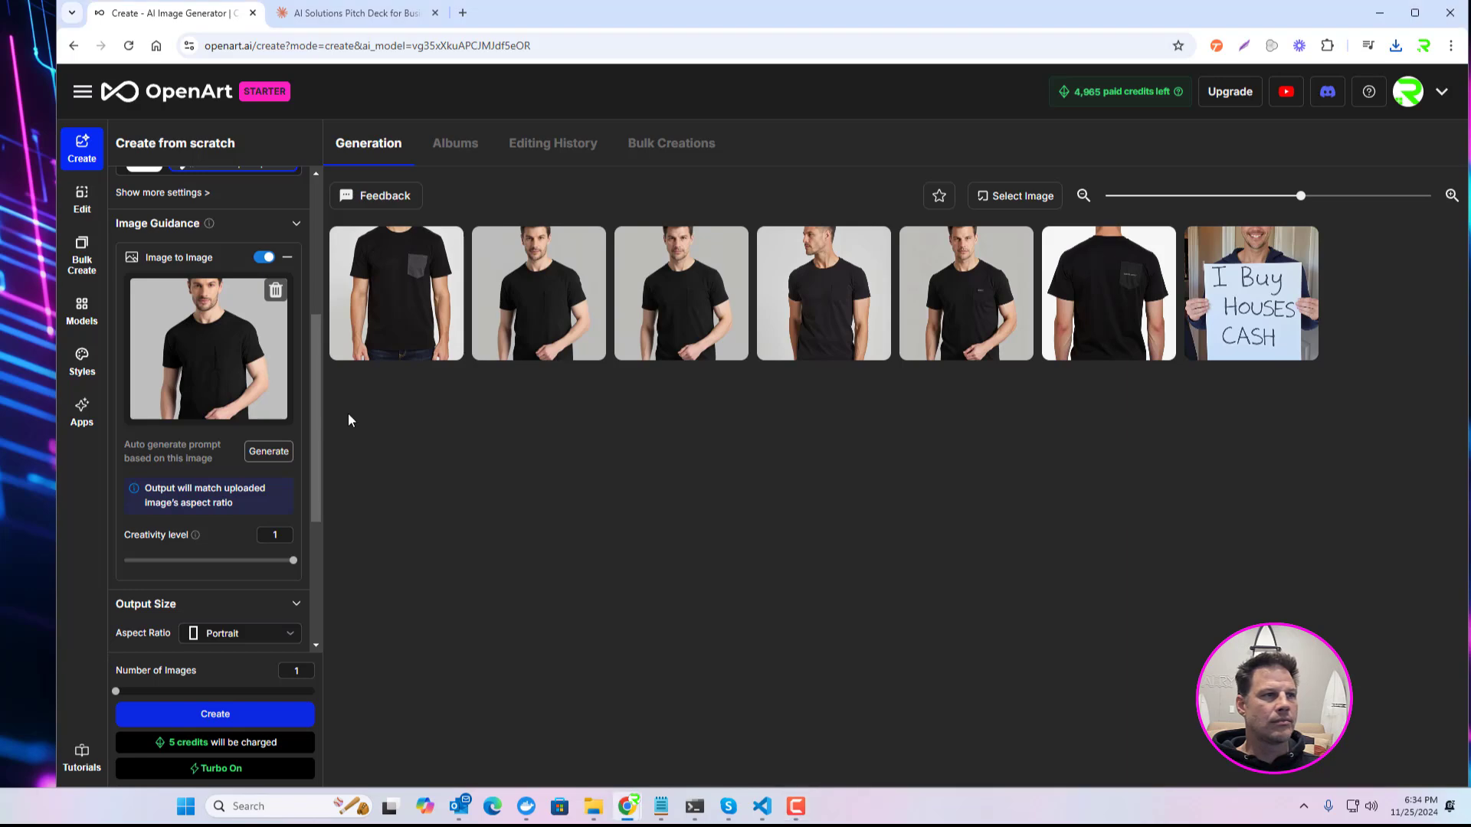
{"action": "left_click", "coordinate": [275, 290]}
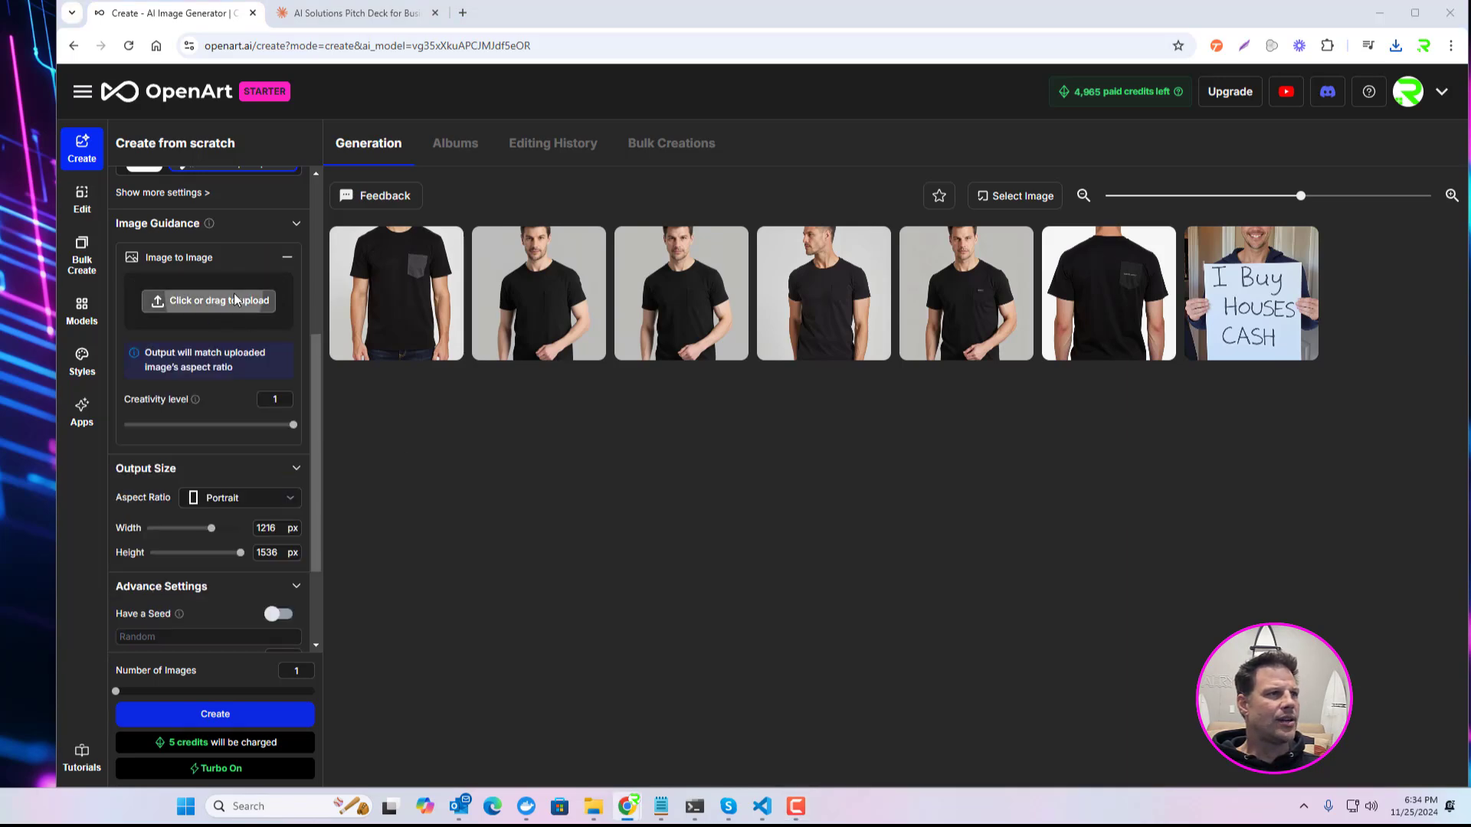
{"action": "left_click", "coordinate": [271, 304]}
{"action": "left_click", "coordinate": [866, 229]}
{"action": "double_click", "coordinate": [925, 184]}
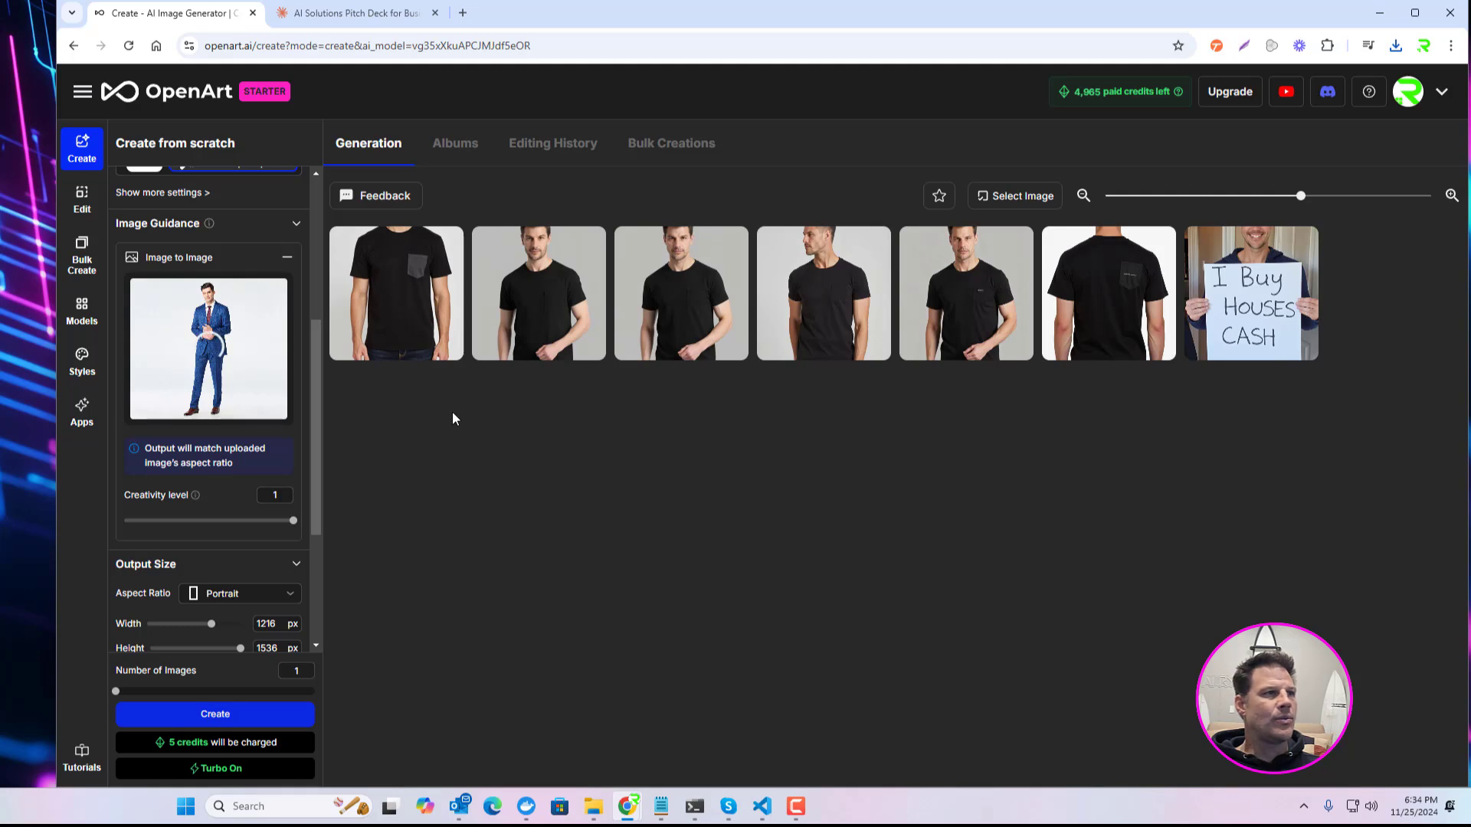
{"action": "left_click_drag", "start_coordinate": [315, 355], "coordinate": [321, 306]}
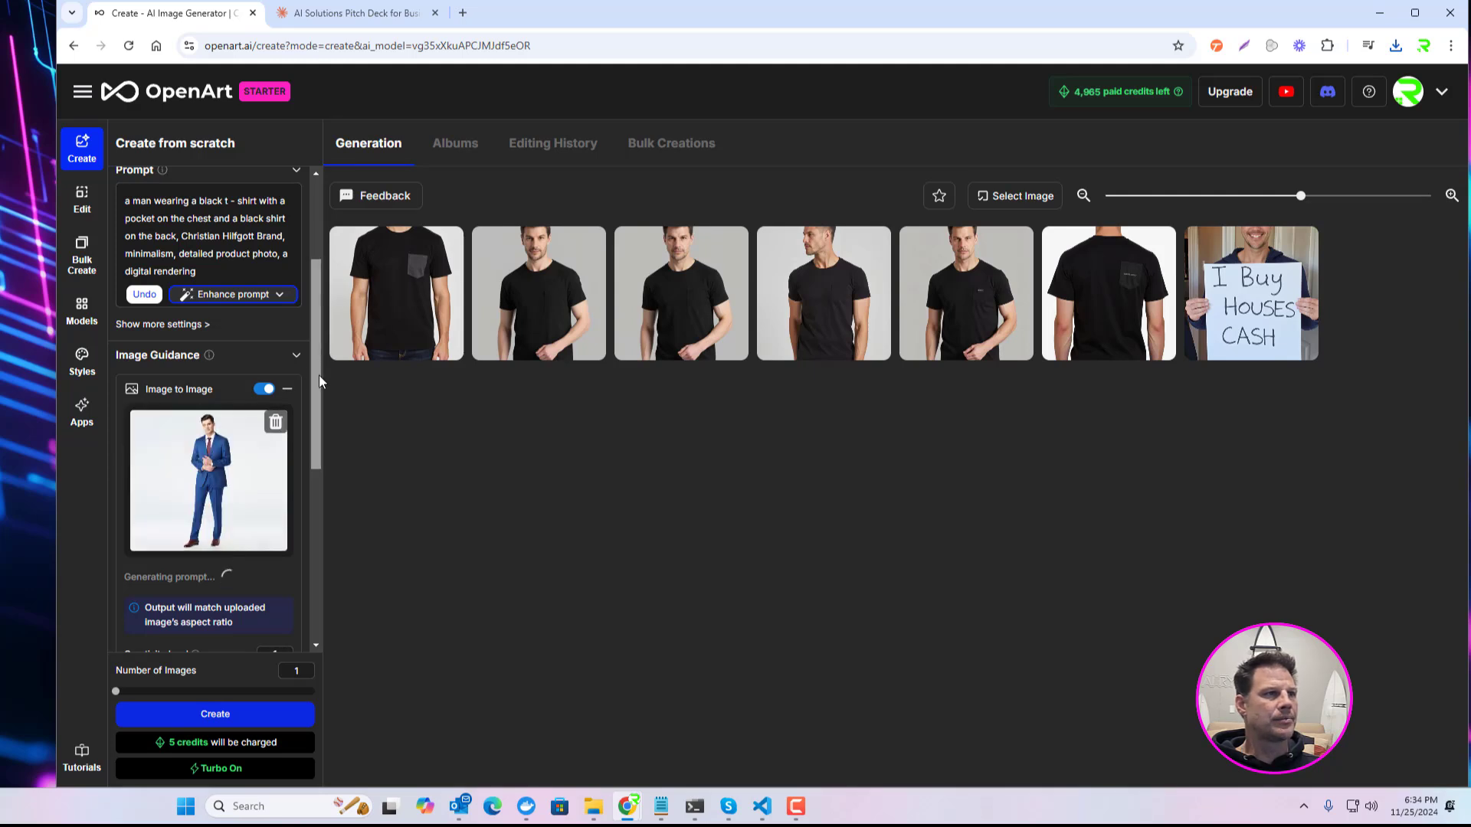
{"action": "left_click_drag", "start_coordinate": [319, 376], "coordinate": [320, 328]}
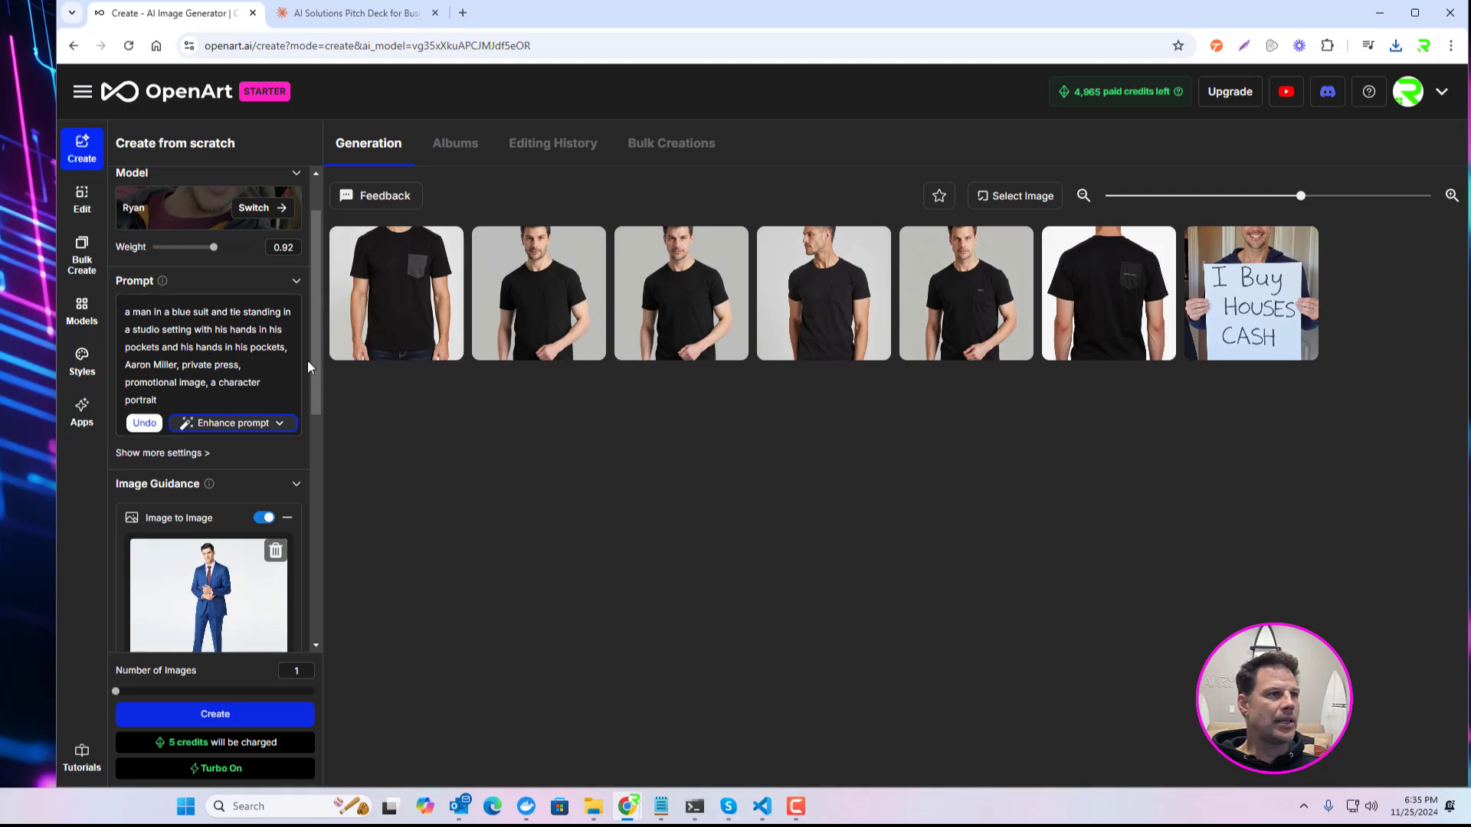
Step: Set the creativity level to 0.92 and generate one image from the blue suit guidance picture
{"action": "left_click_drag", "start_coordinate": [316, 336], "coordinate": [310, 446]}
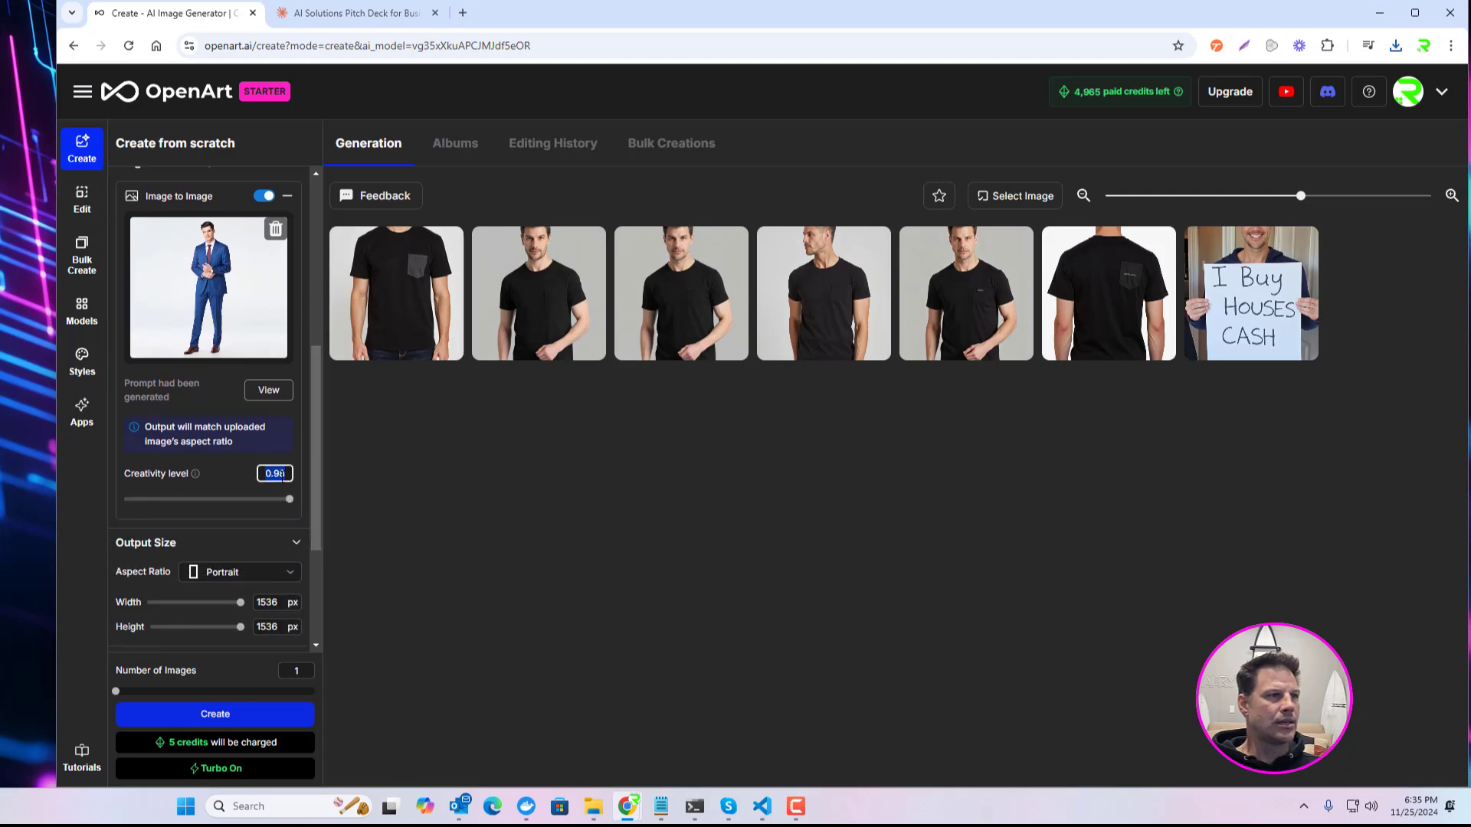
{"action": "key", "text": "BackSpace"}
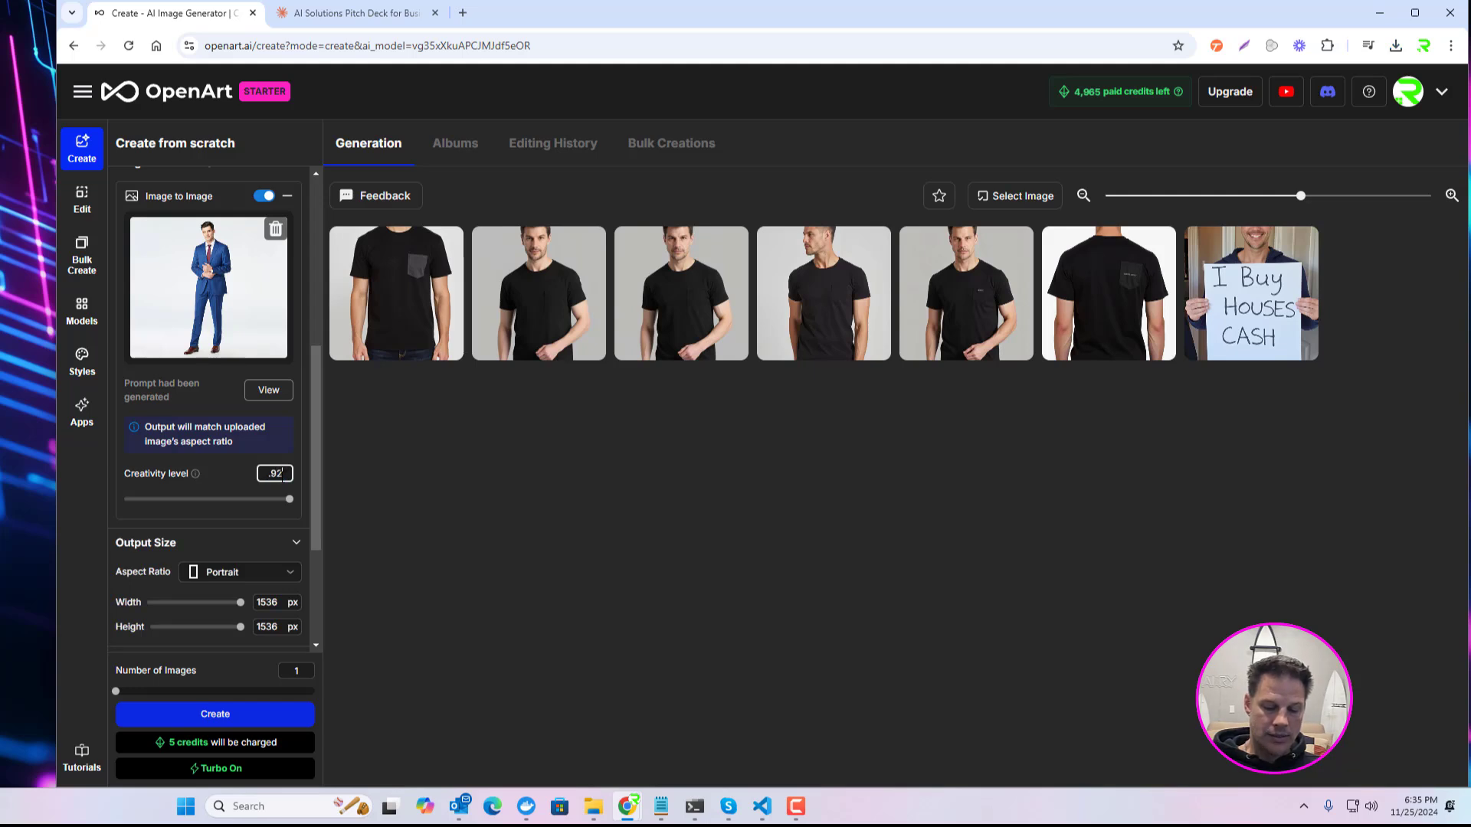
{"action": "left_click", "coordinate": [475, 509]}
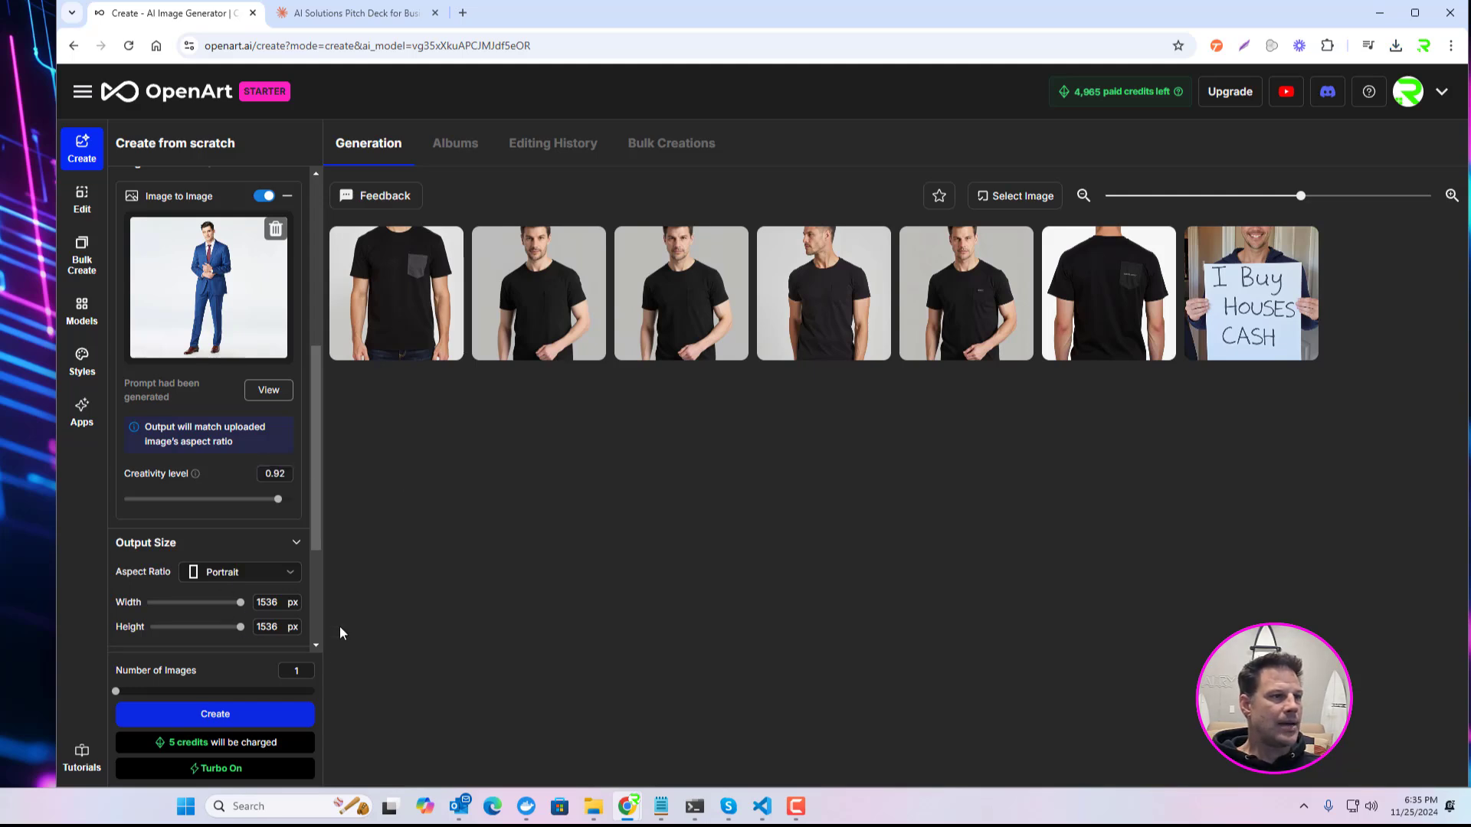
{"action": "left_click", "coordinate": [219, 713]}
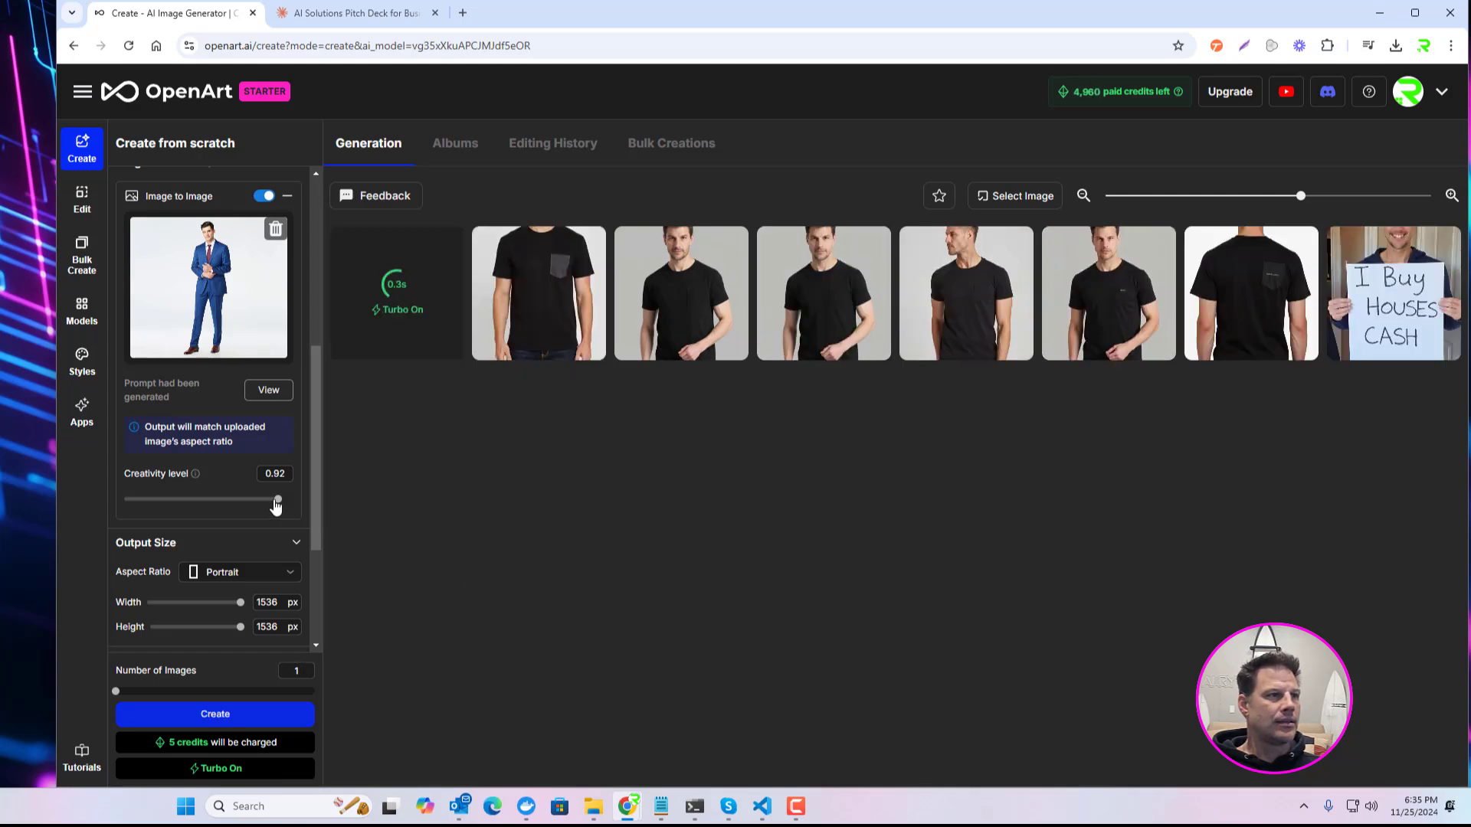
Step: Set the creativity level to 0.5 and generate another image from the blue suit guidance picture
{"action": "left_click_drag", "start_coordinate": [276, 505], "coordinate": [200, 512]}
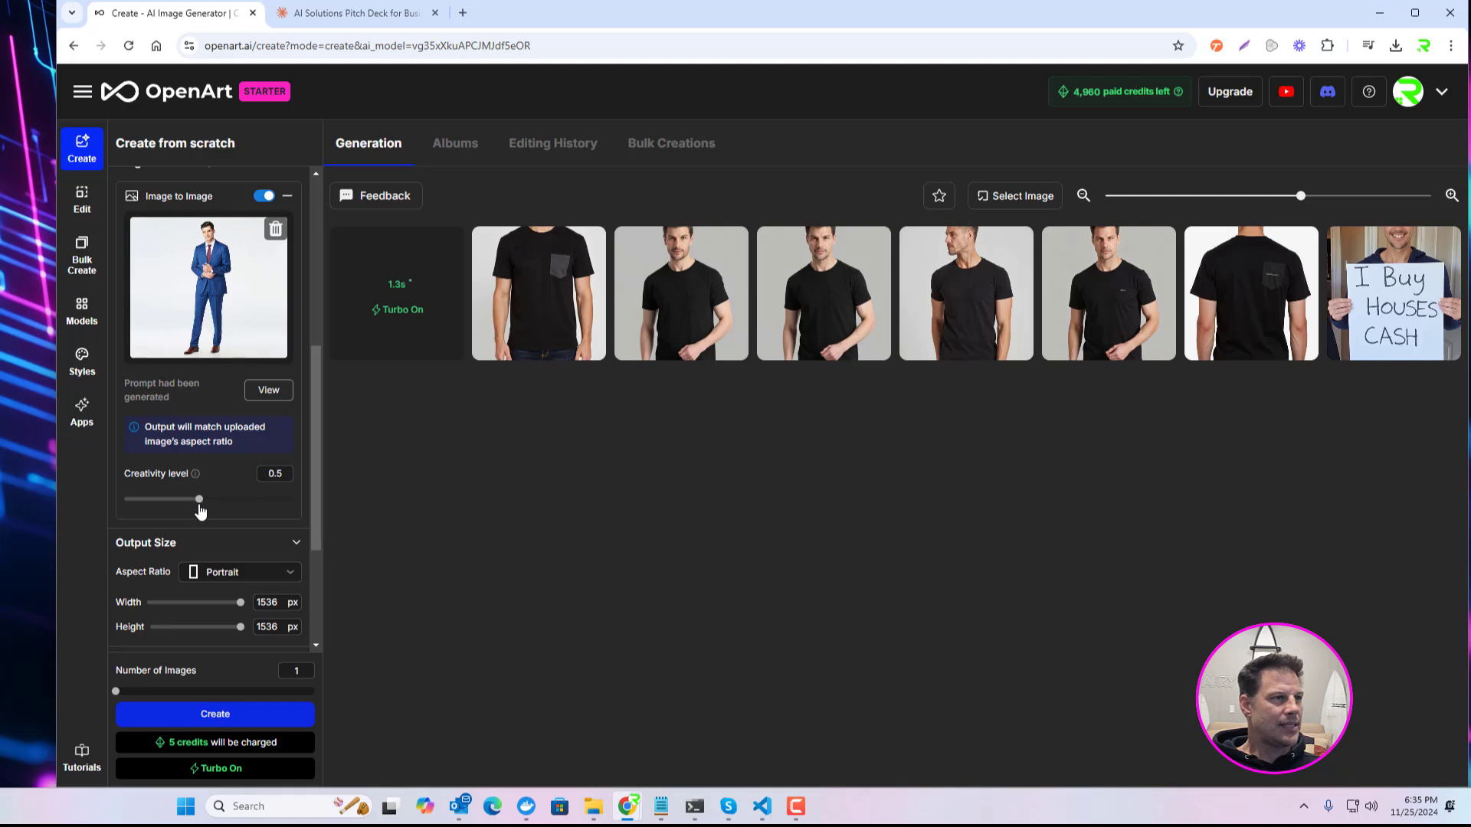
{"action": "left_click", "coordinate": [201, 711]}
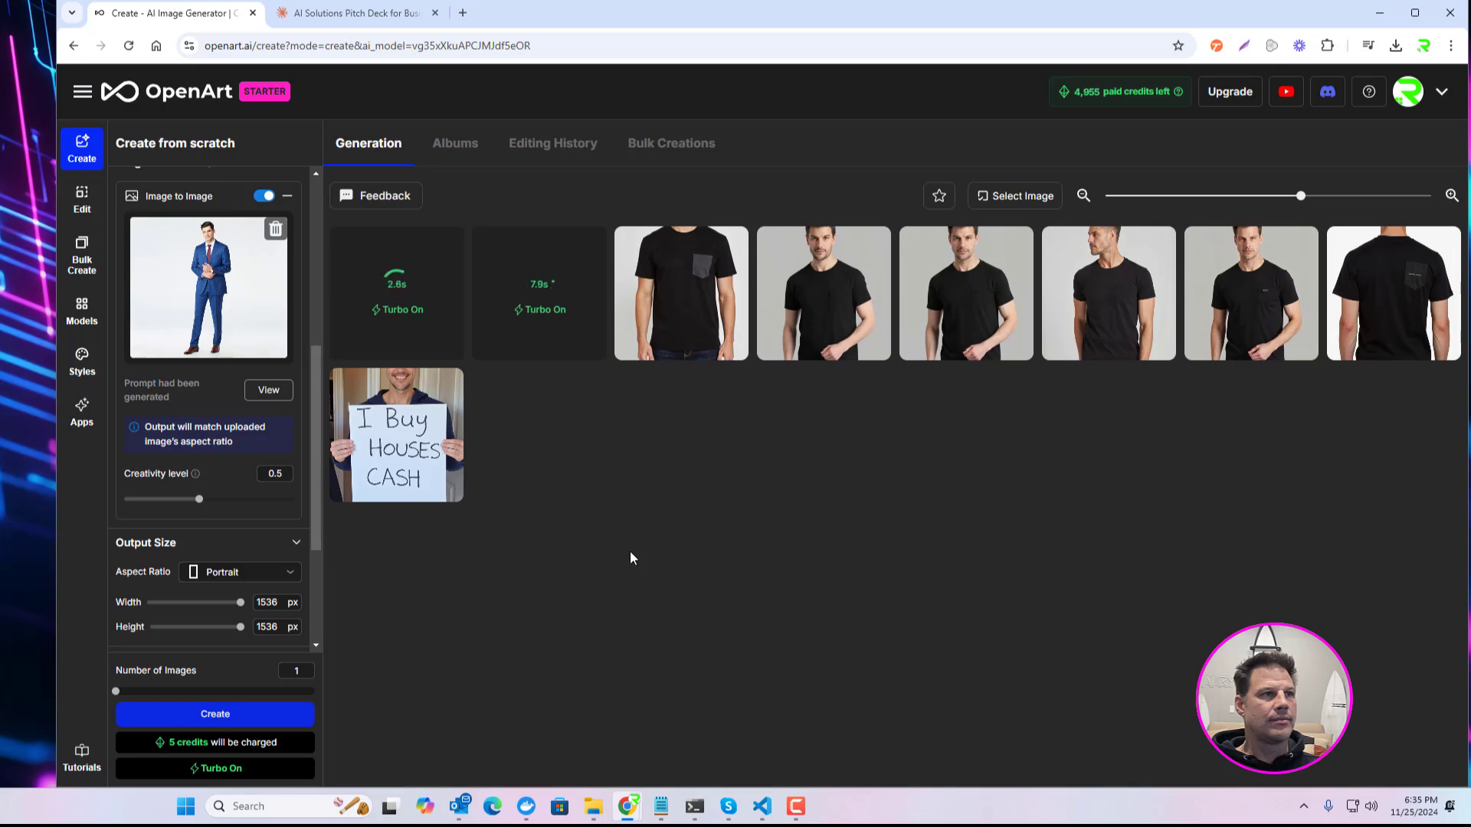
Step: Compare the two generated blue suit images and view the "I Buy Houses Cash" sign image again, closing each
{"action": "left_click", "coordinate": [544, 280]}
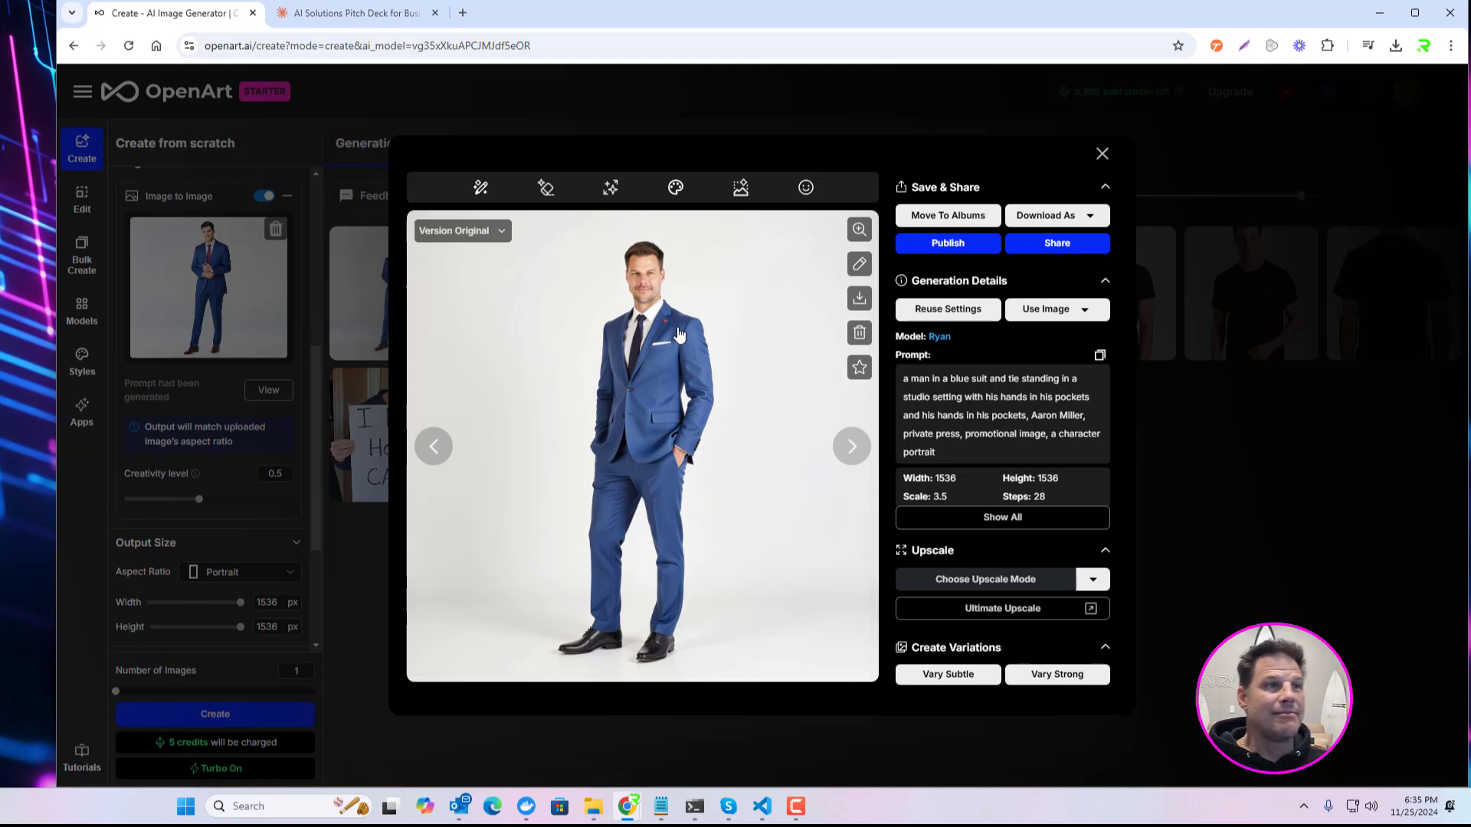
{"action": "left_click", "coordinate": [440, 454]}
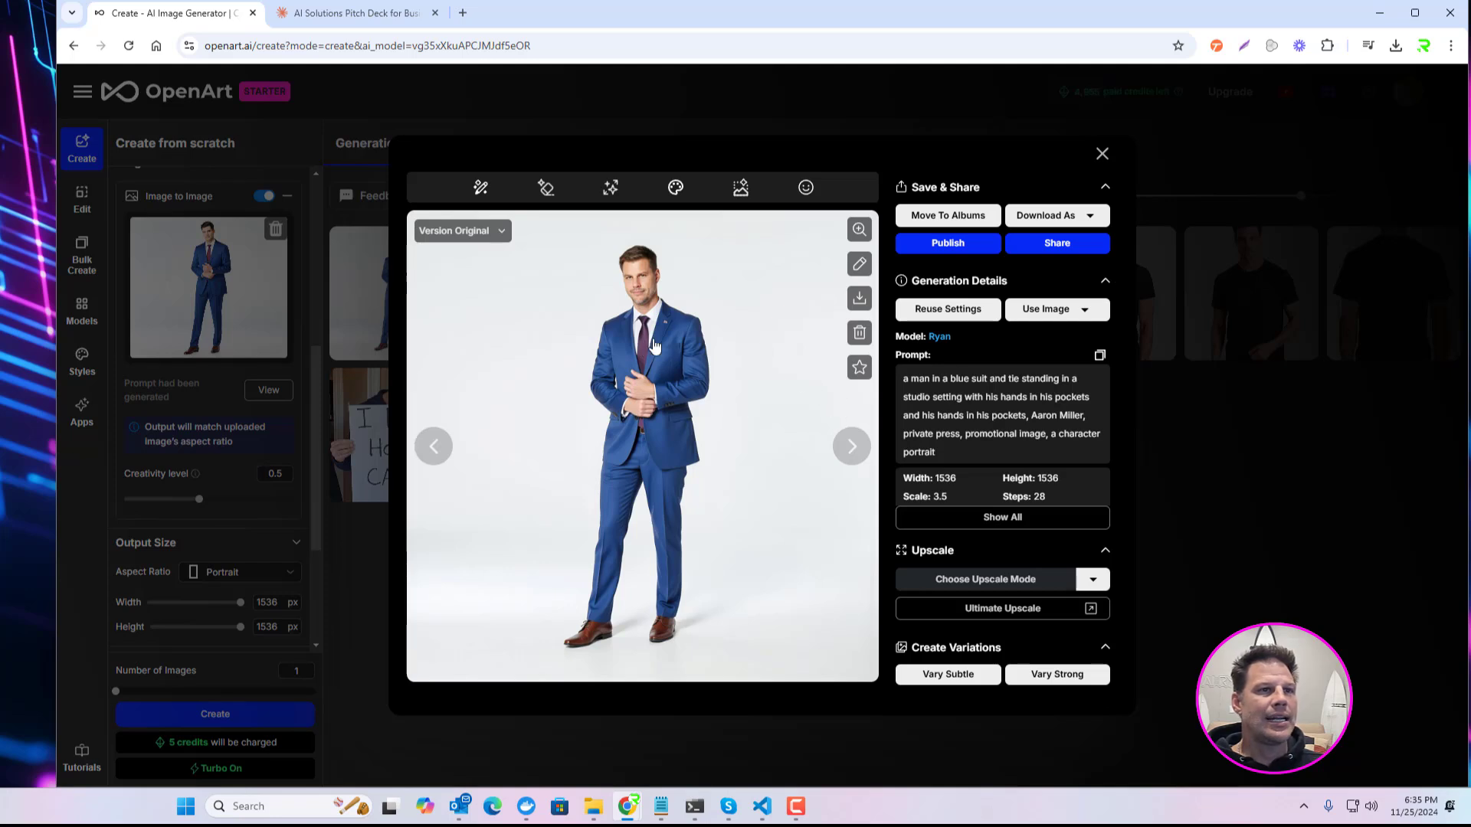
{"action": "left_click", "coordinate": [851, 447]}
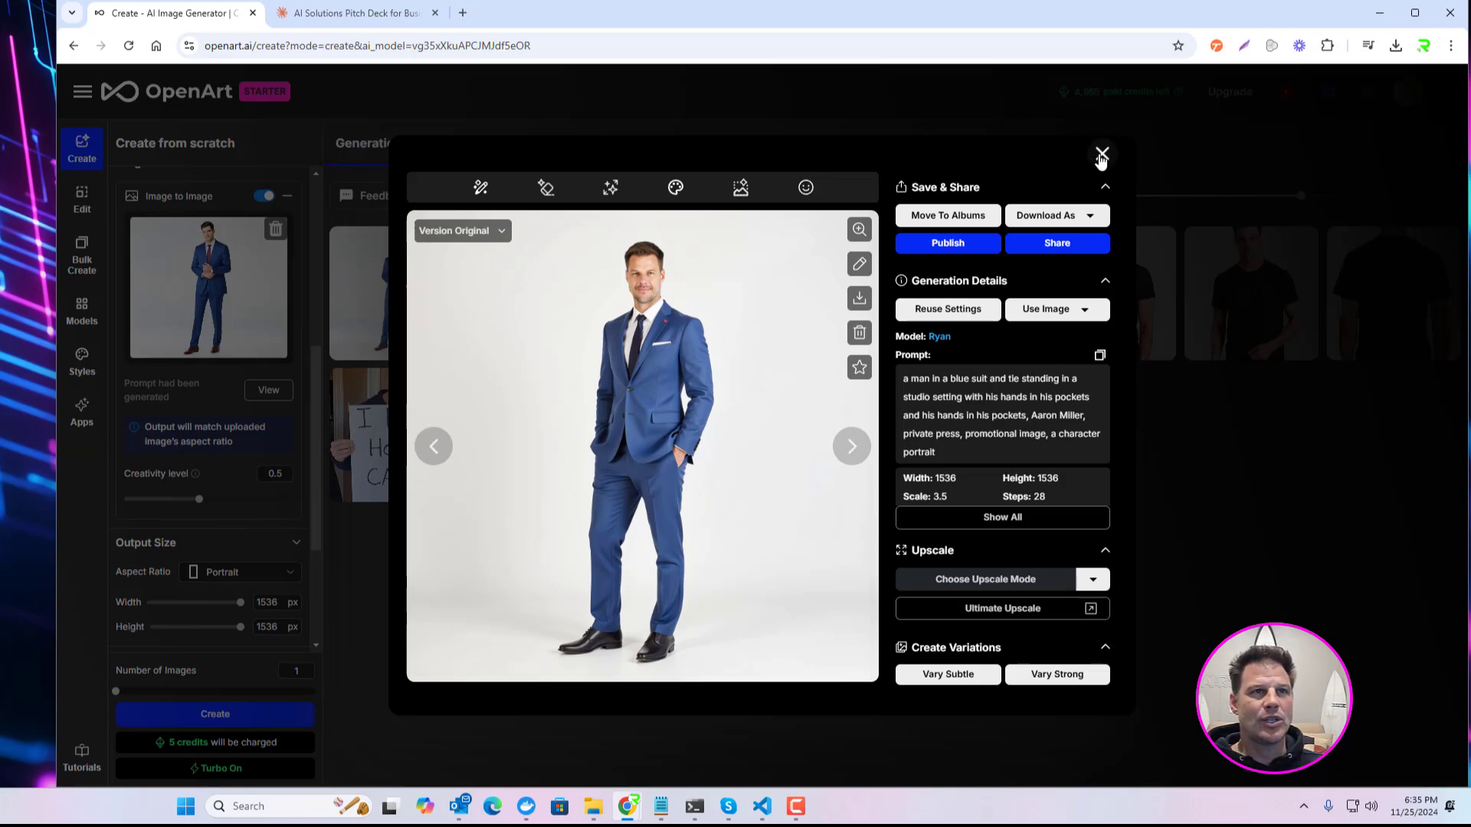
{"action": "left_click", "coordinate": [1101, 154]}
{"action": "left_click", "coordinate": [379, 394]}
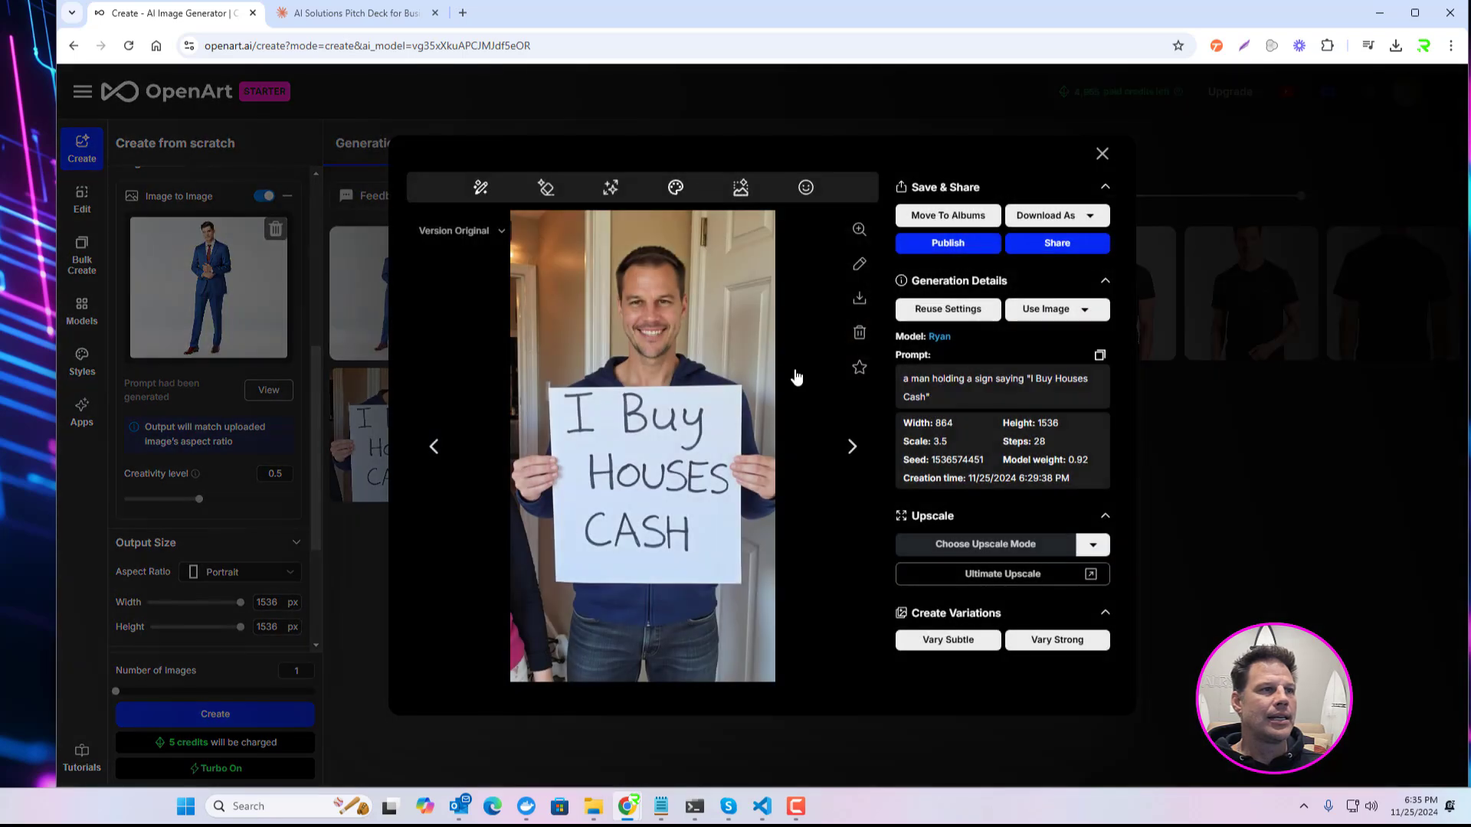
{"action": "left_click", "coordinate": [1101, 153]}
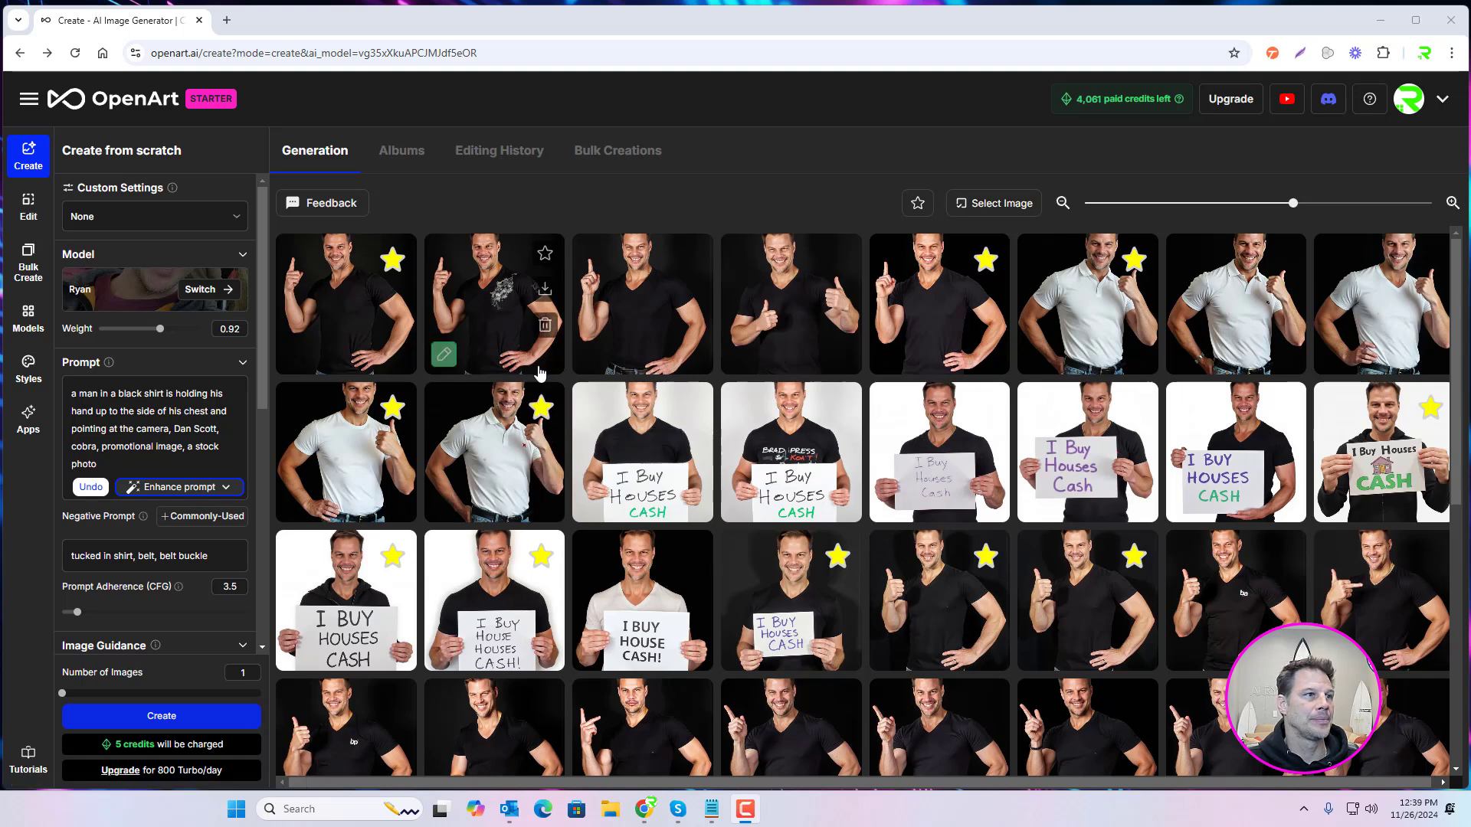
Step: View the starred image of the man in a black V-neck pointing up, and review the current Image to Image settings
{"action": "left_click", "coordinate": [949, 304]}
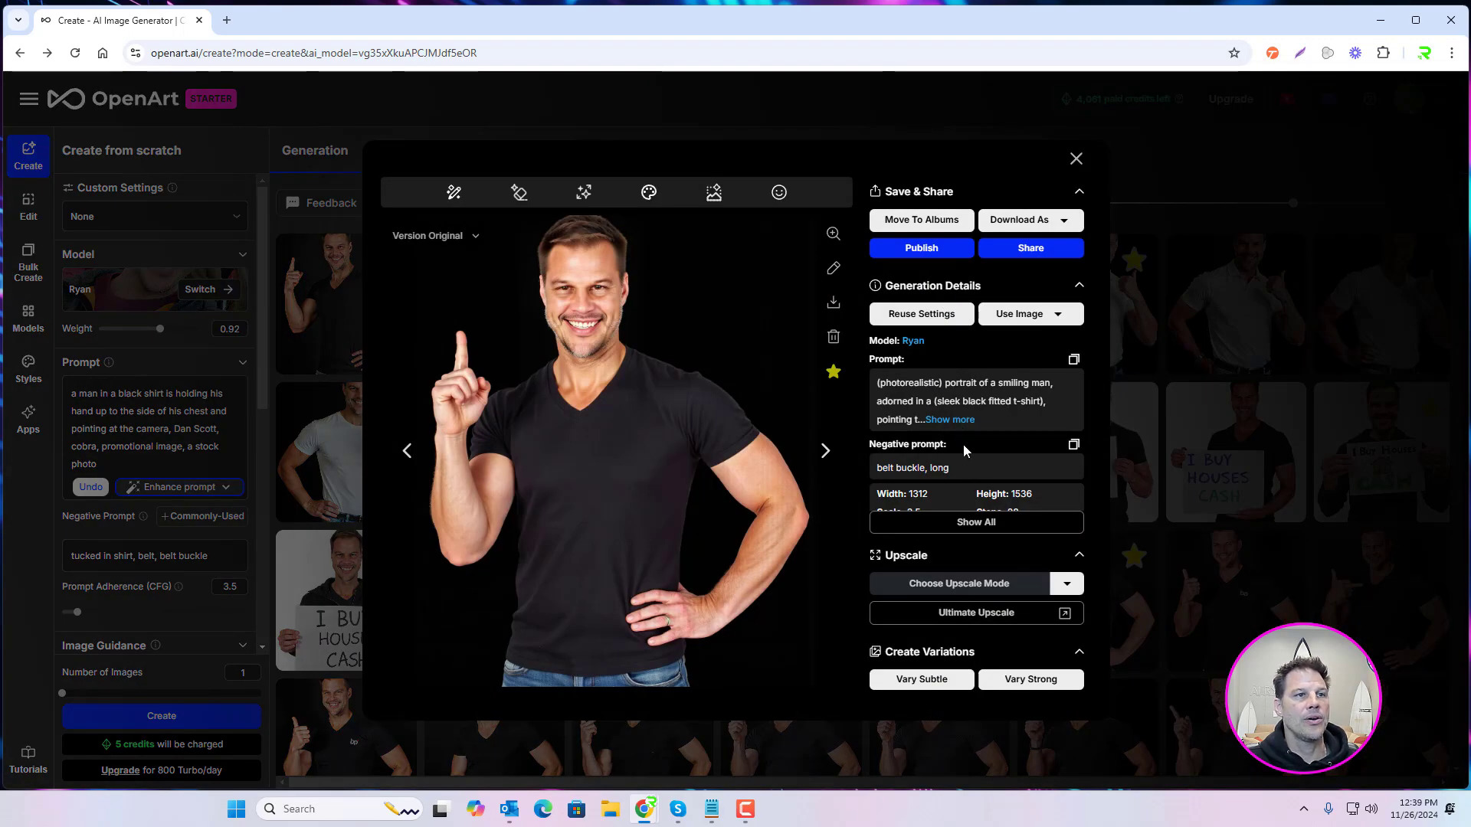
{"action": "left_click", "coordinate": [1076, 158]}
{"action": "left_click", "coordinate": [917, 200]}
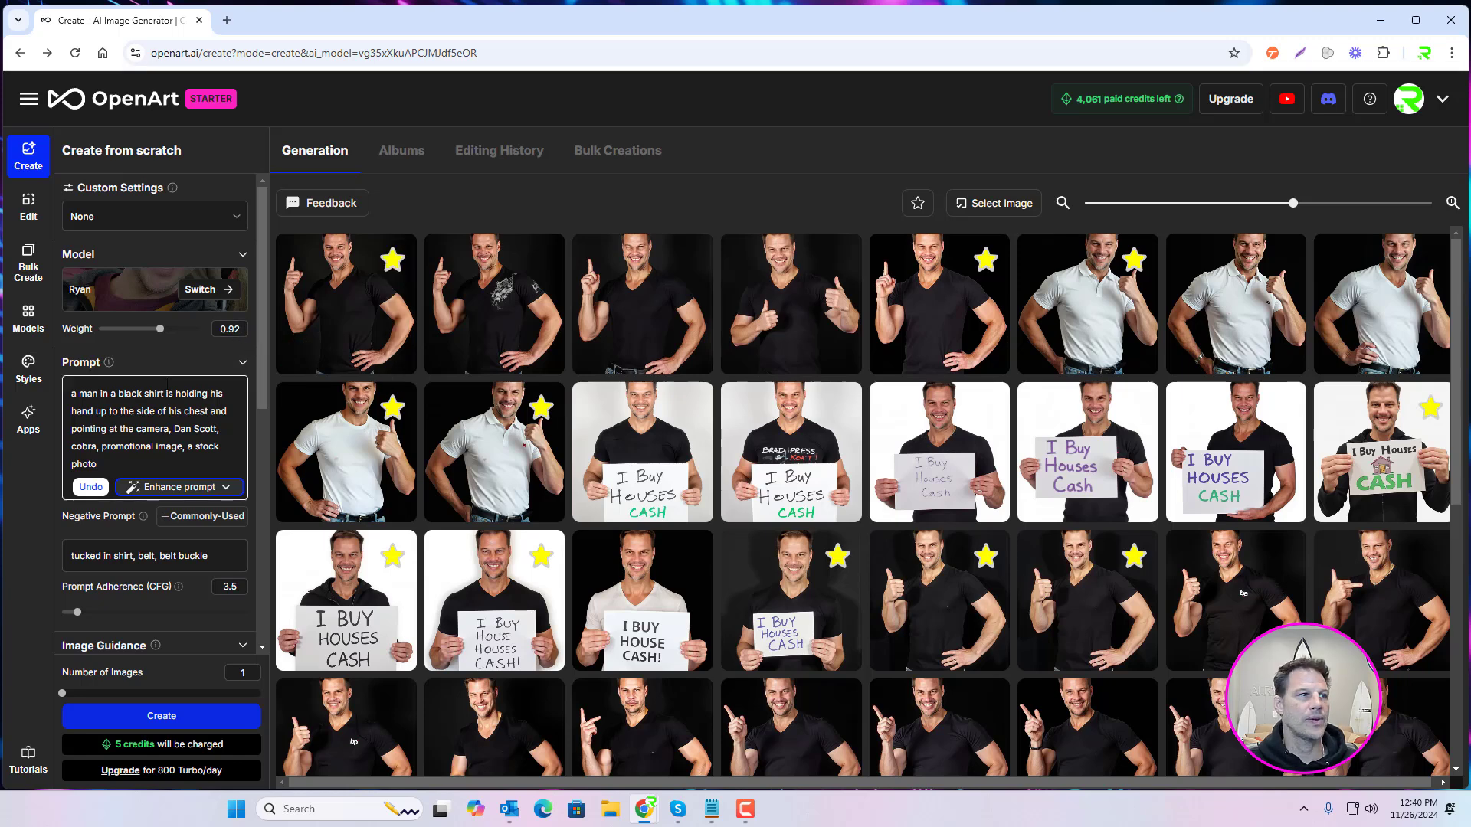
{"action": "scroll", "coordinate": [176, 500], "scroll_direction": "down", "scroll_amount": 4}
{"action": "scroll", "coordinate": [176, 500], "scroll_direction": "down", "scroll_amount": 2}
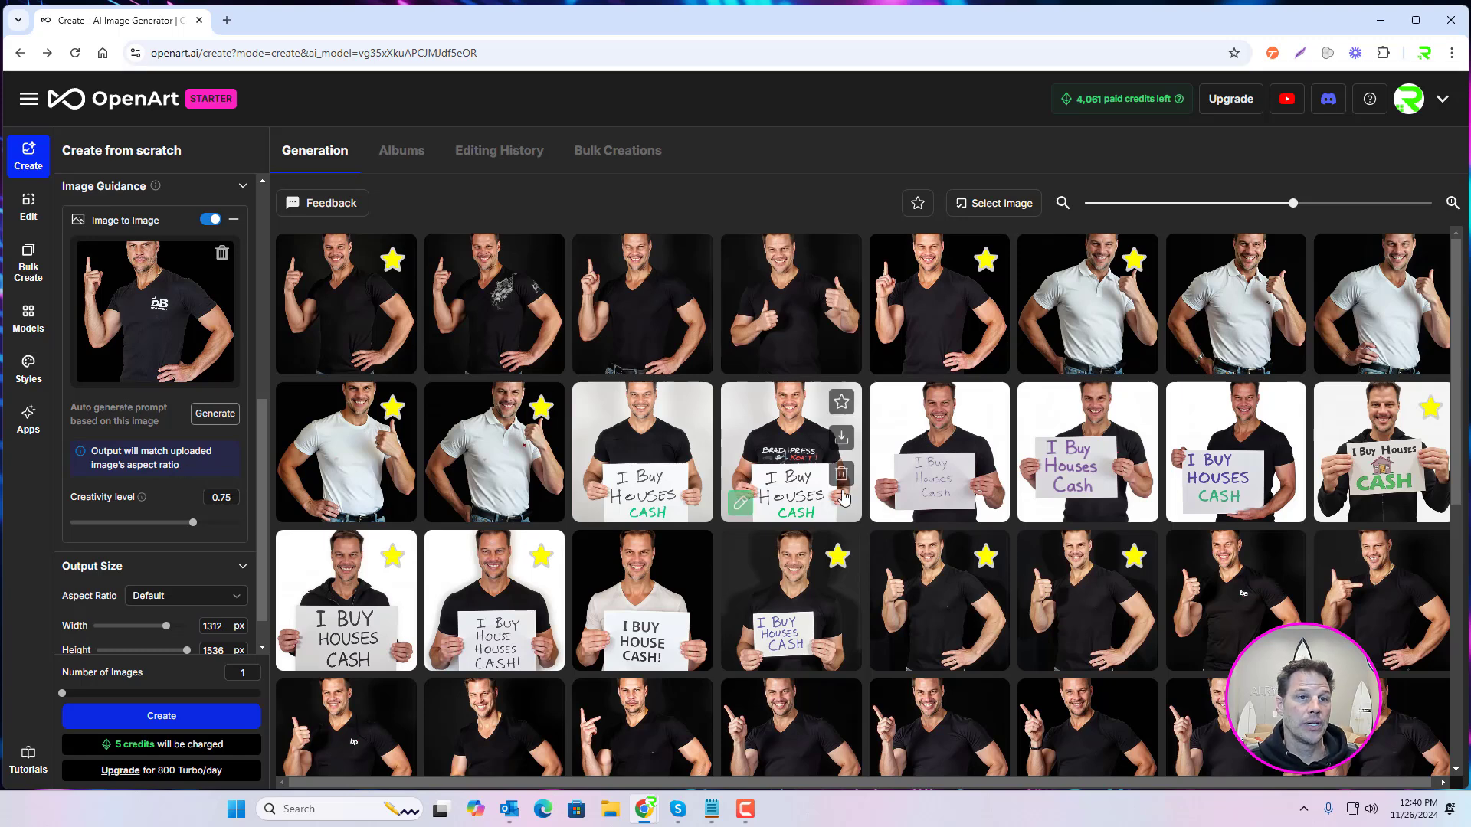
Step: View the starred black V-neck pointing image again and the starred white polo thumbs-up image, closing each
{"action": "left_click", "coordinate": [932, 299]}
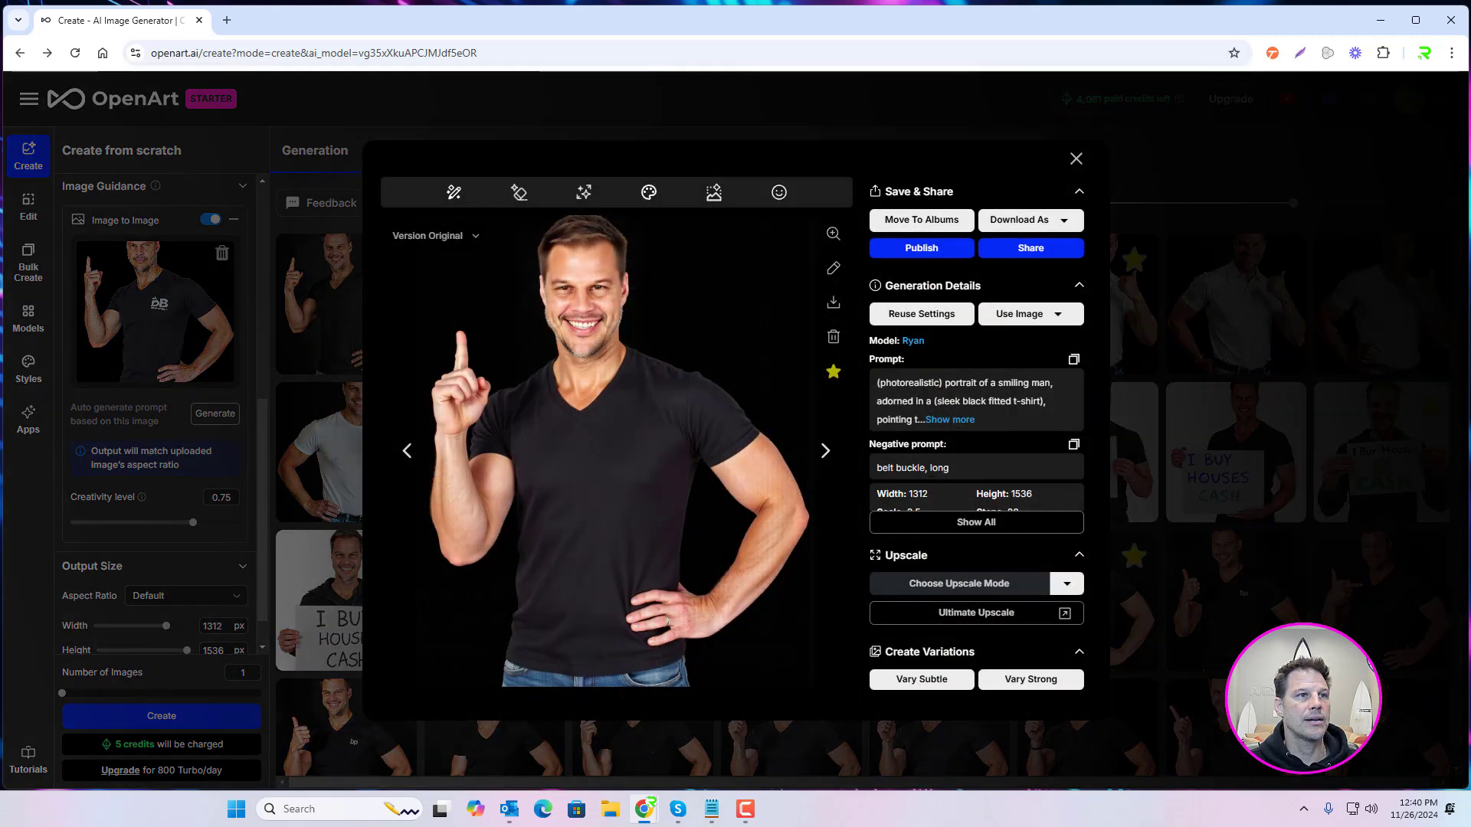
{"action": "left_click", "coordinate": [1075, 159]}
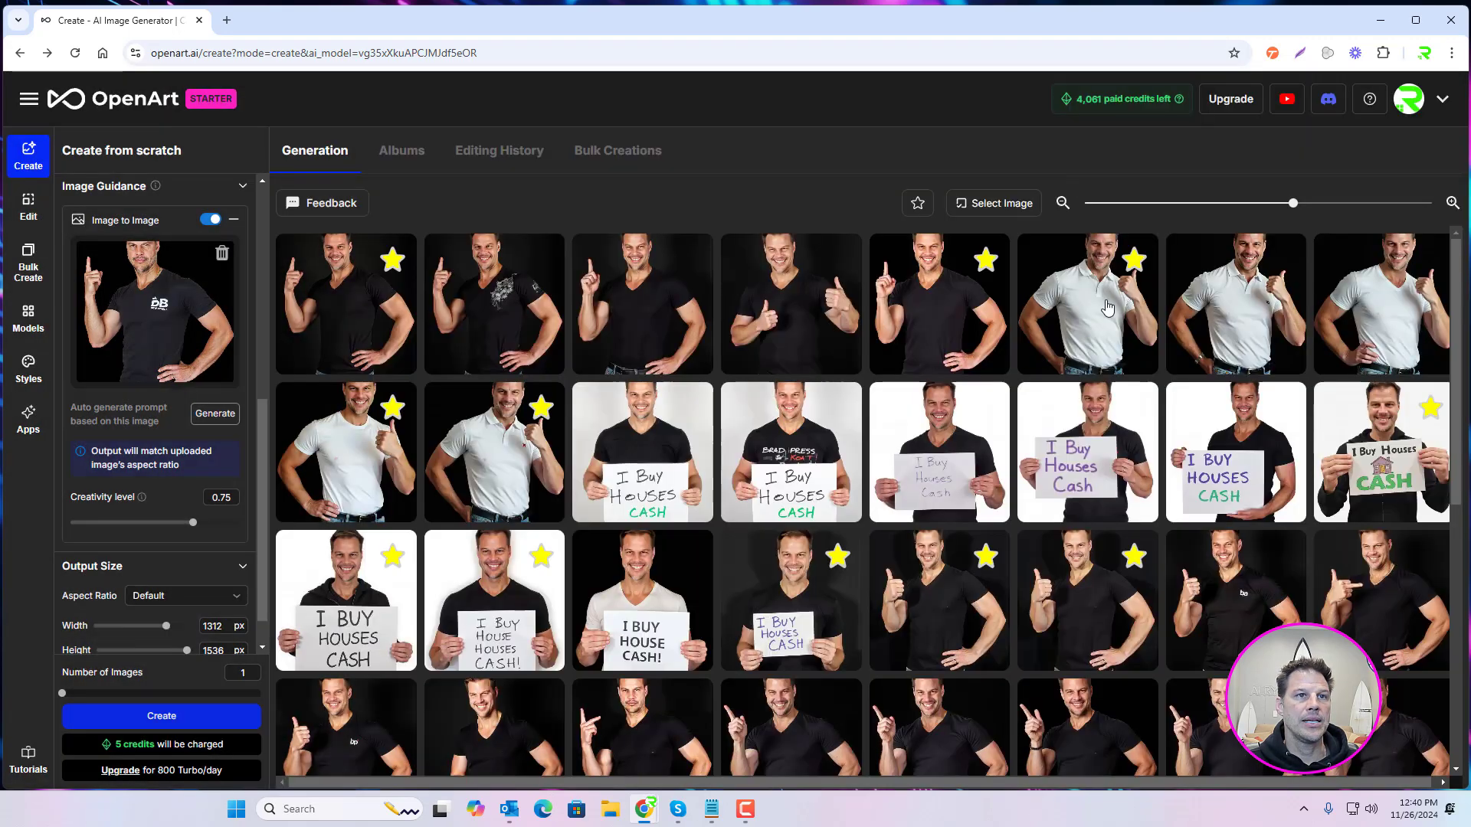
{"action": "mouse_move", "coordinate": [1070, 309]}
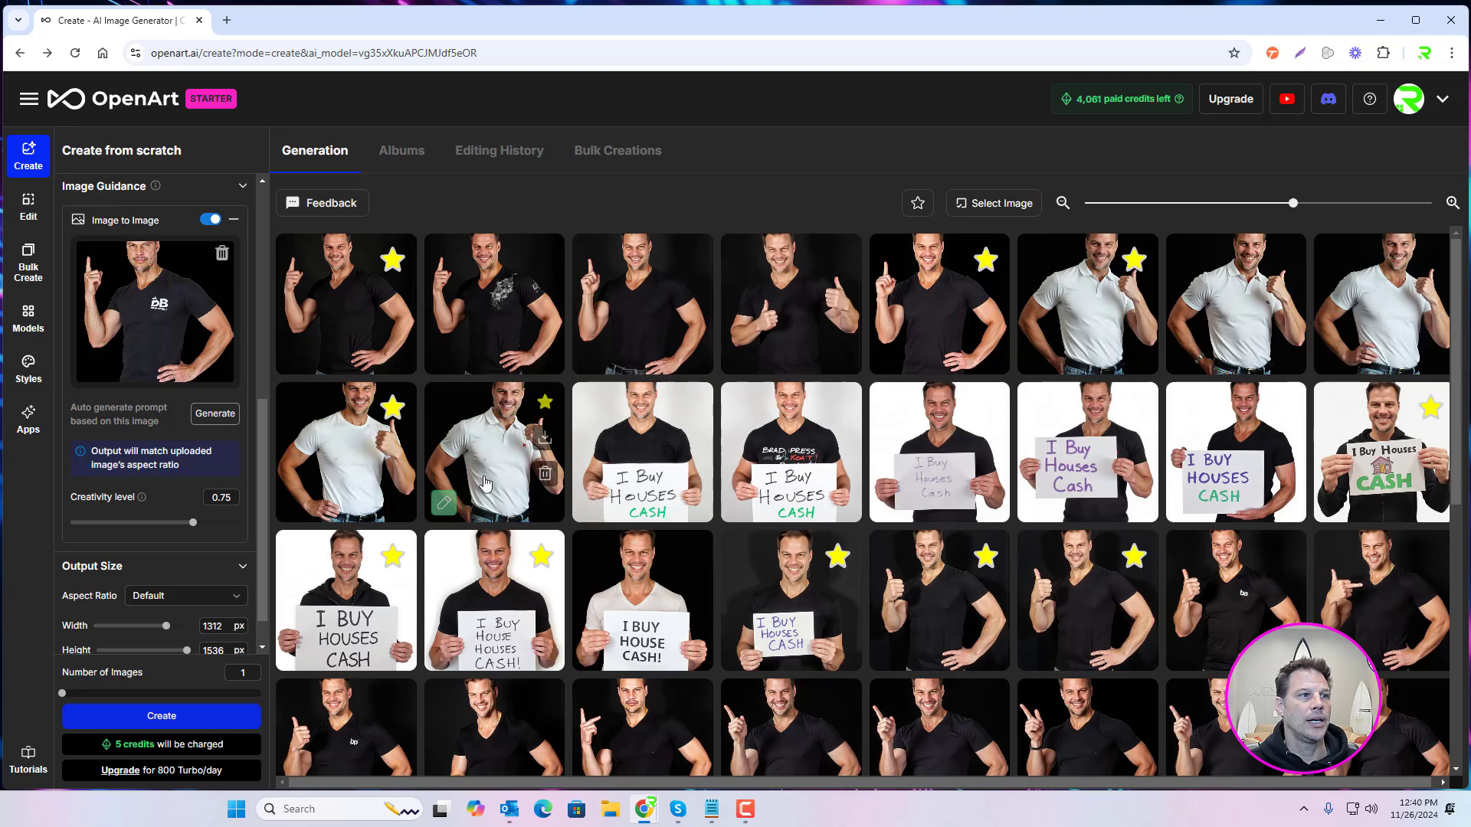
{"action": "left_click", "coordinate": [476, 454]}
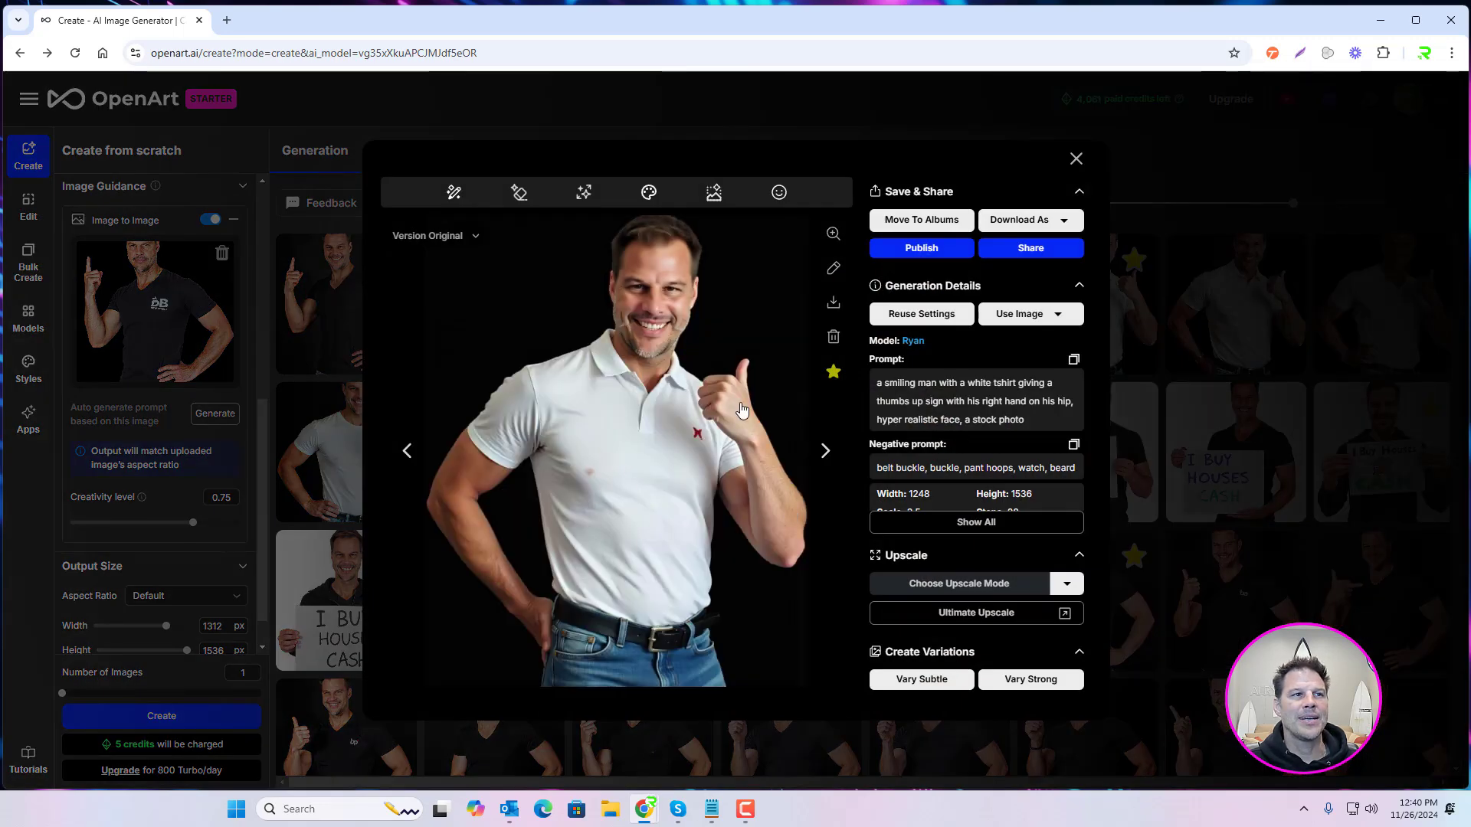
{"action": "left_click", "coordinate": [1075, 158]}
Step: Find the starred upscaled black V-neck pointing image further down the generations, compare it with its original, and close it
{"action": "mouse_move", "coordinate": [783, 571]}
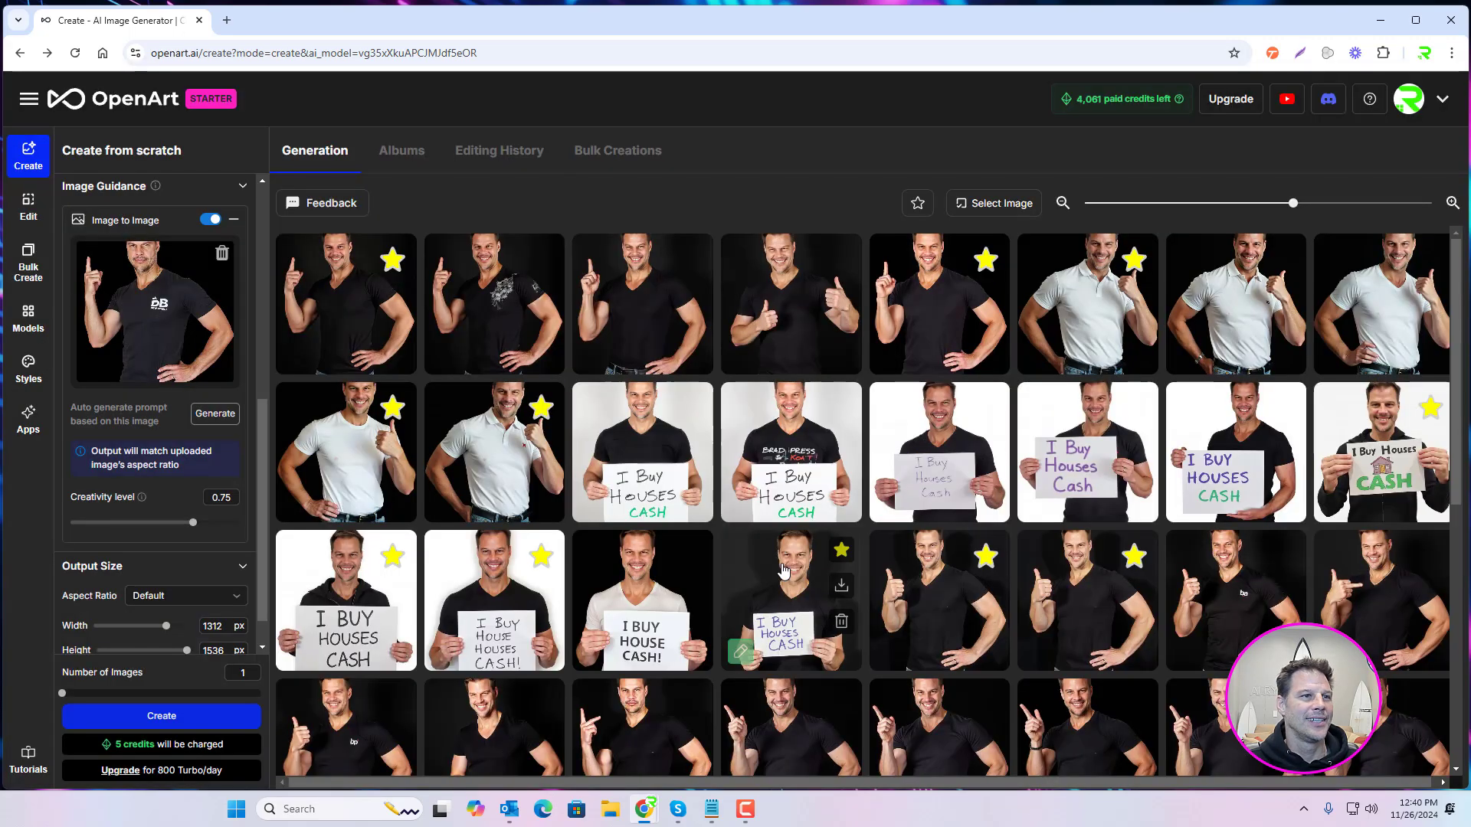
{"action": "scroll", "coordinate": [783, 571], "scroll_direction": "down", "scroll_amount": 1}
{"action": "scroll", "coordinate": [751, 689], "scroll_direction": "down", "scroll_amount": 4}
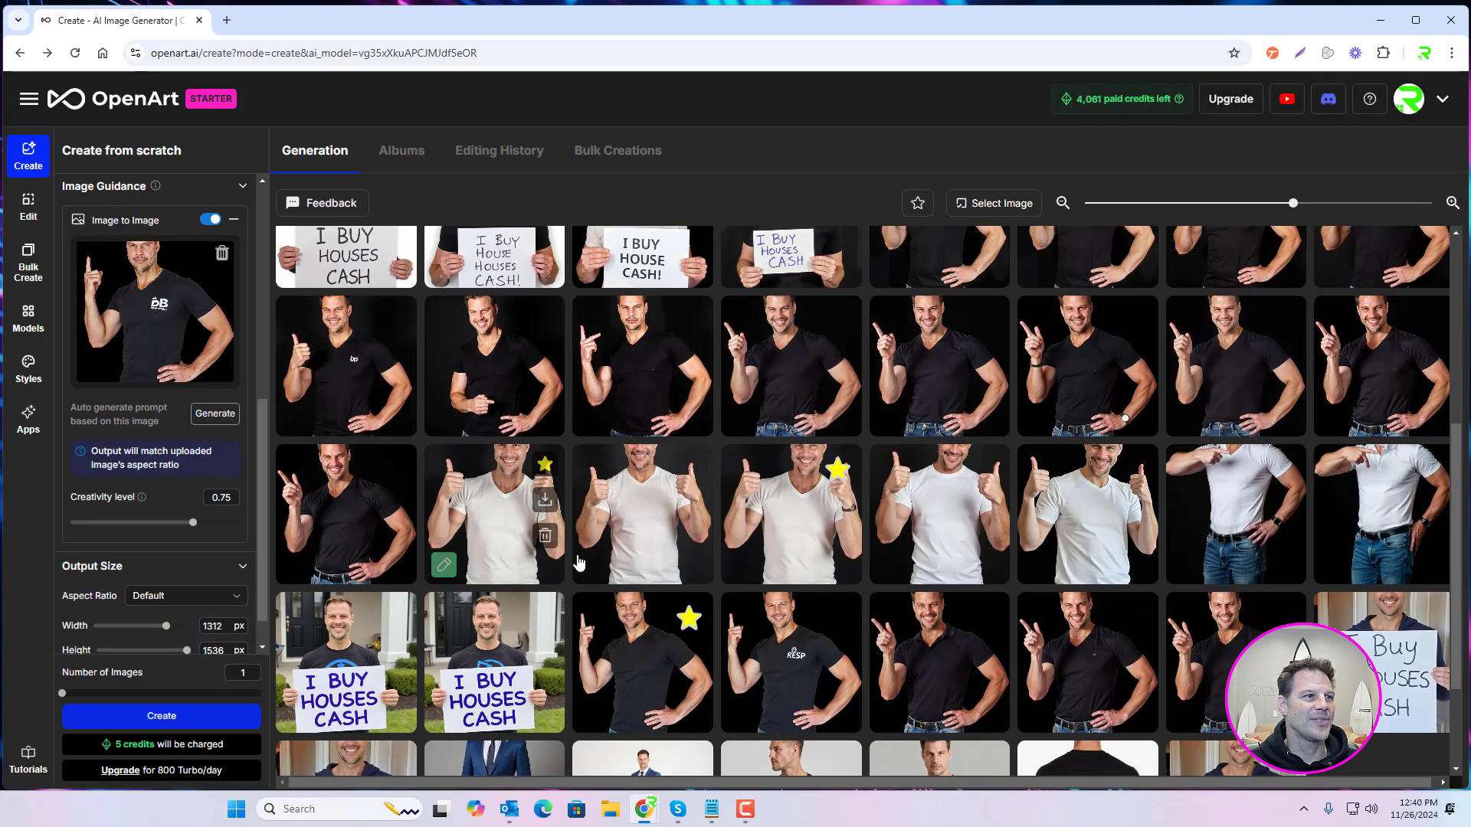
{"action": "left_click", "coordinate": [641, 635]}
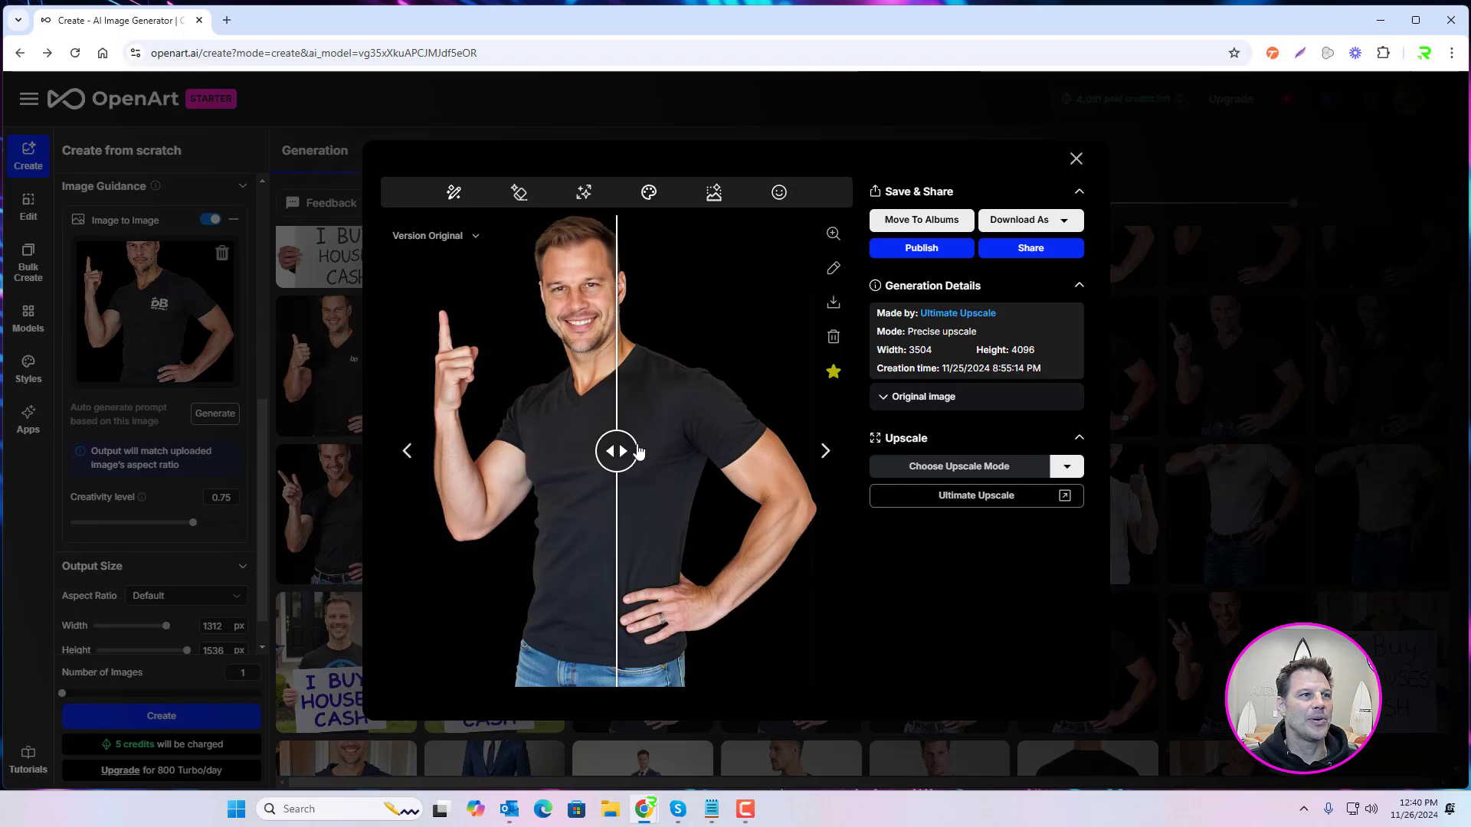
{"action": "left_click_drag", "start_coordinate": [616, 451], "coordinate": [770, 464]}
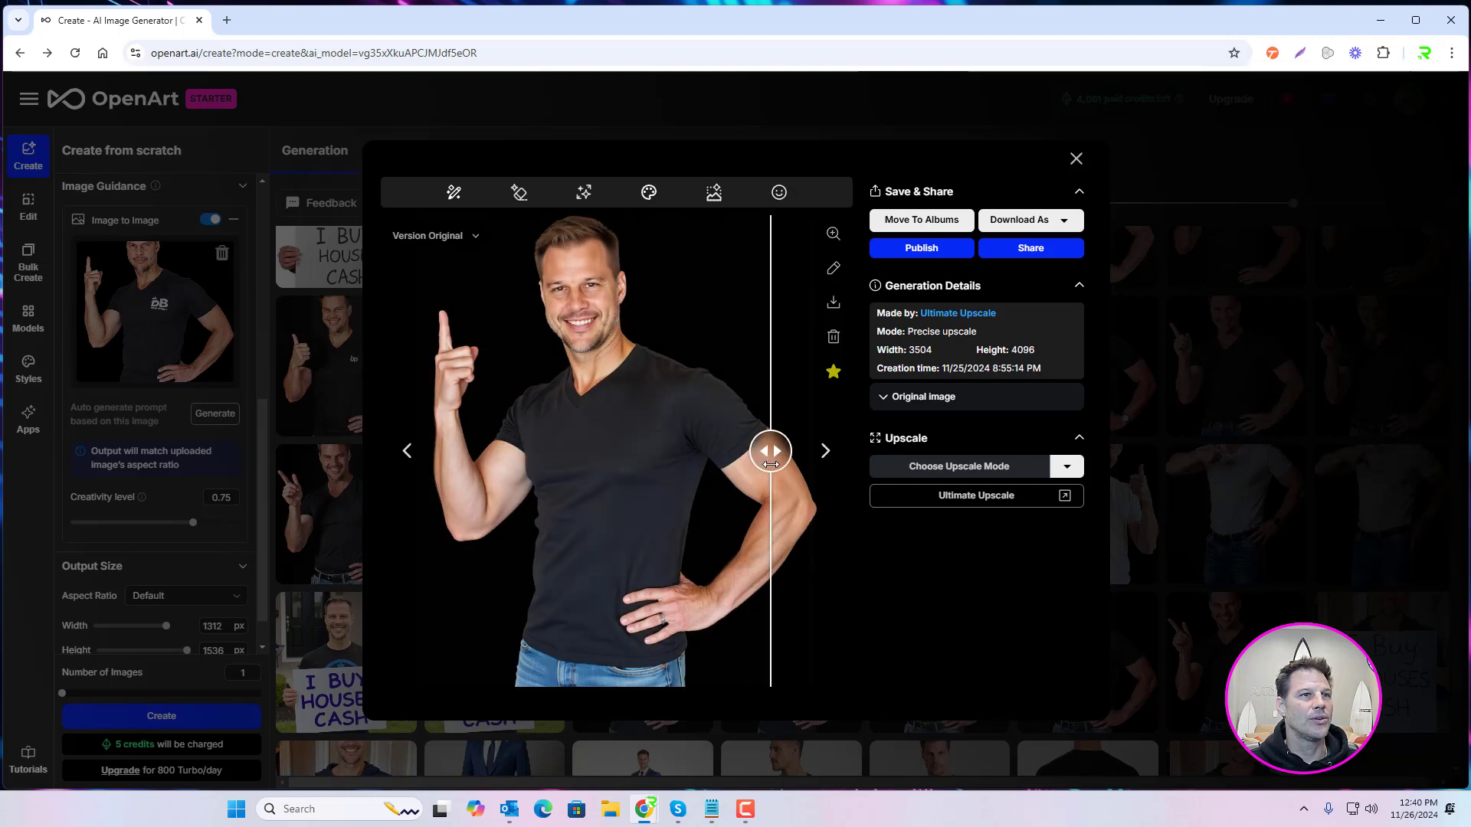
{"action": "left_click", "coordinate": [1076, 157]}
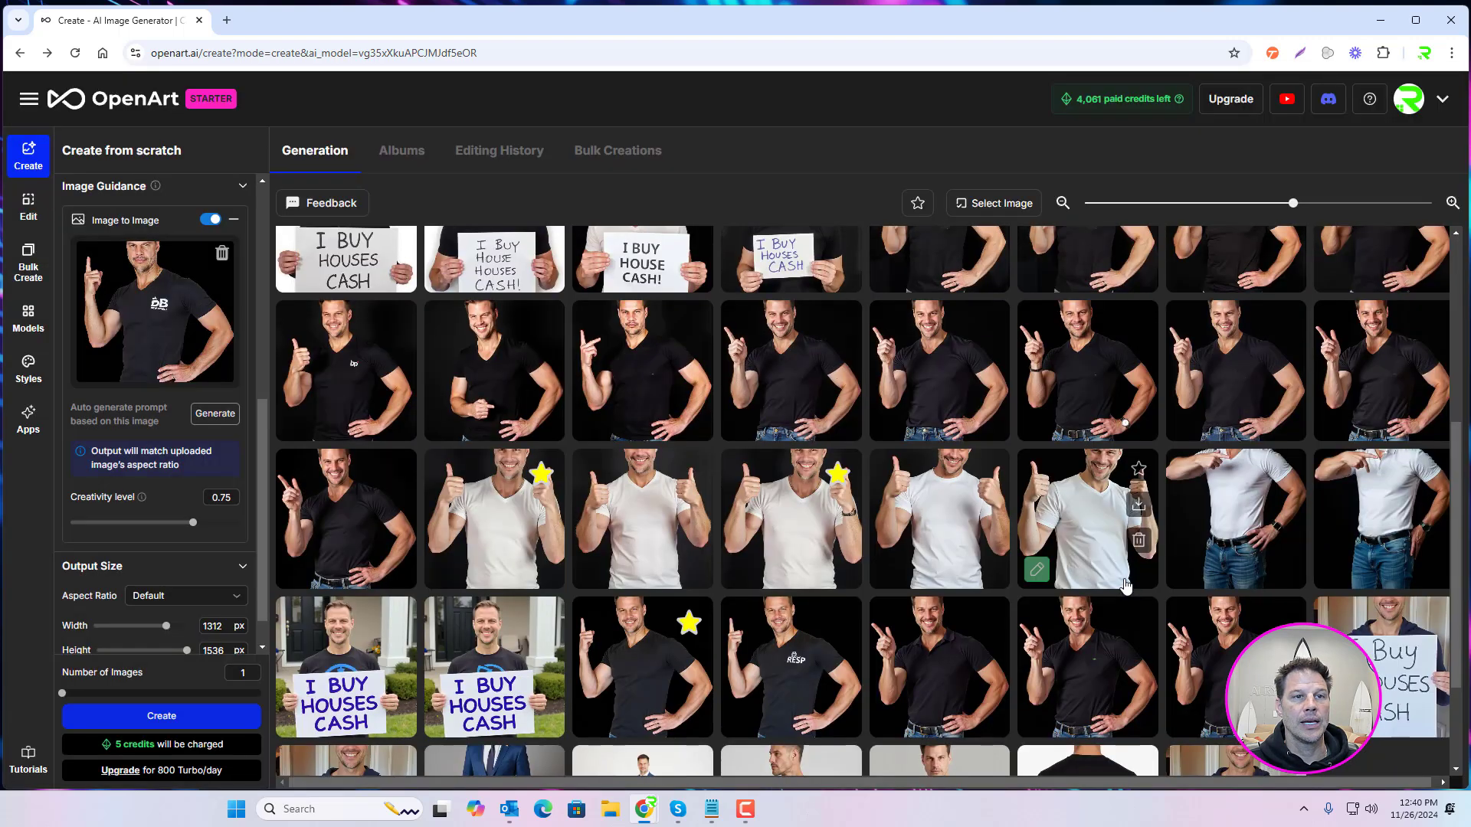
Step: View the starred image of the man in a white t-shirt giving two thumbs up, including its prompts, and close it
{"action": "scroll", "coordinate": [1125, 586], "scroll_direction": "down", "scroll_amount": 2}
{"action": "scroll", "coordinate": [958, 643], "scroll_direction": "up", "scroll_amount": 3}
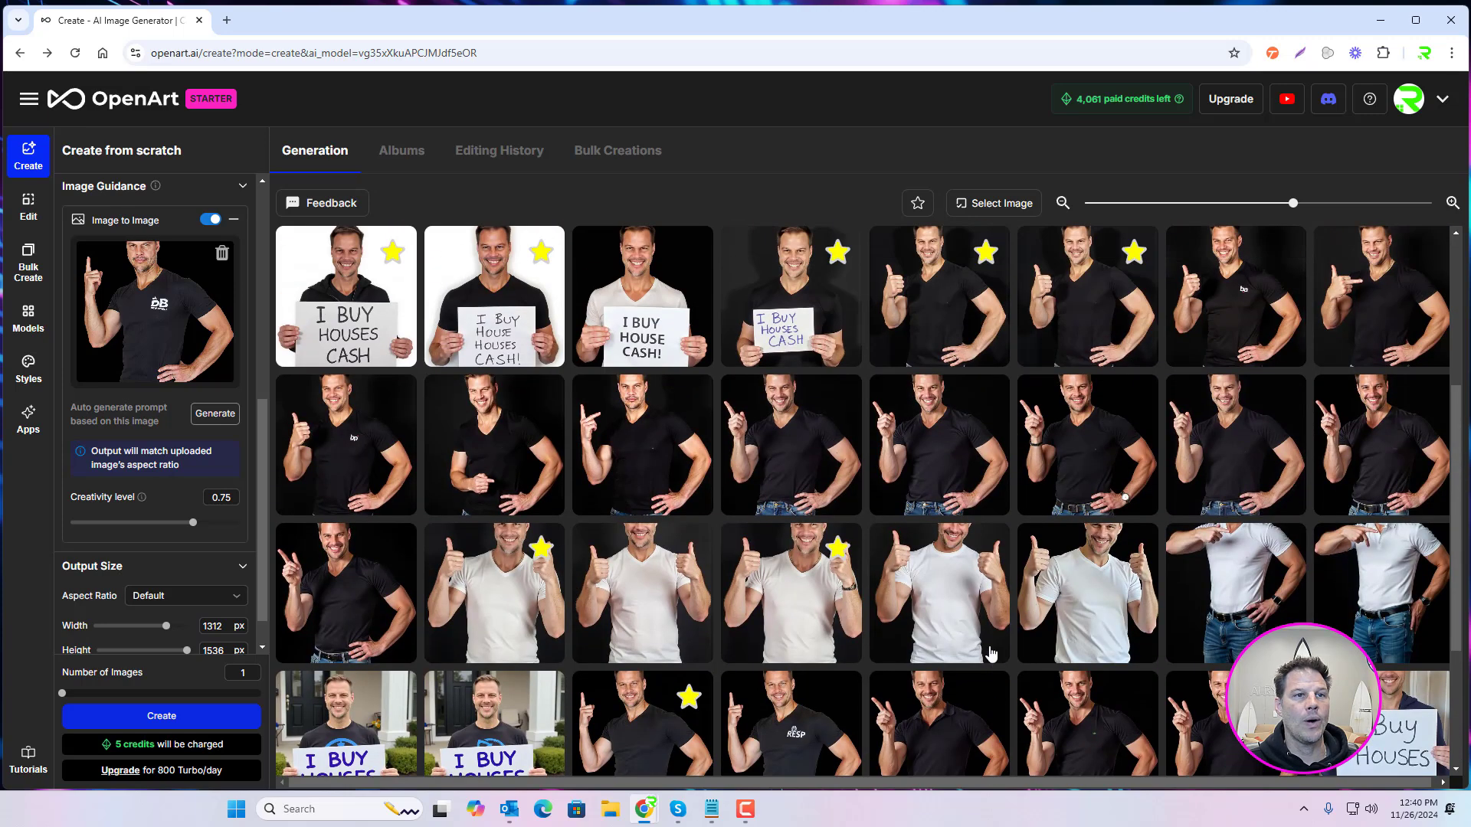
{"action": "left_click", "coordinate": [798, 553]}
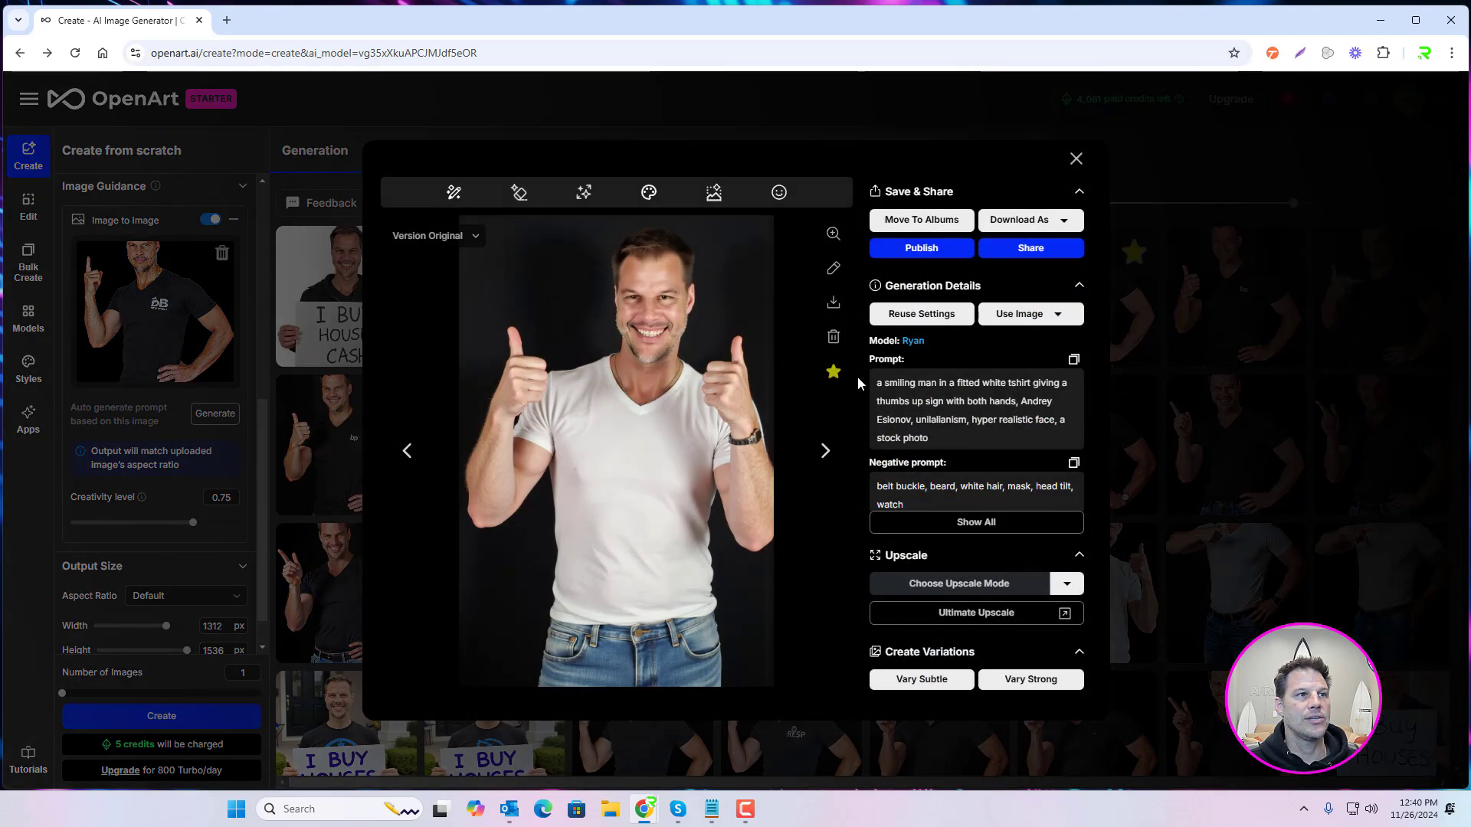
{"action": "left_click", "coordinate": [1076, 158]}
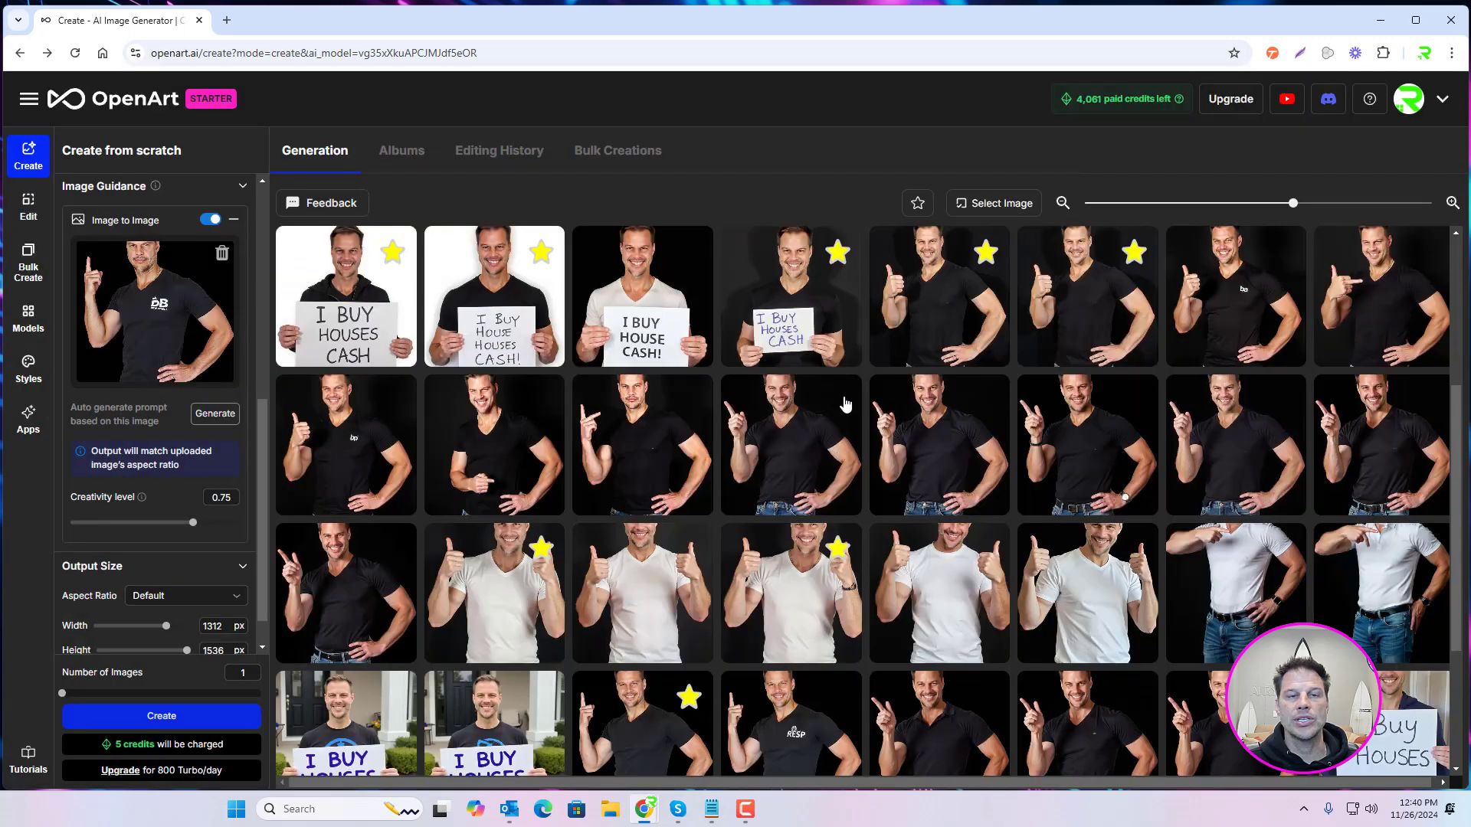
Step: Compare the upscaled black V-neck thumbs-up image with its original using the before/after divider, and close it
{"action": "scroll", "coordinate": [881, 436], "scroll_direction": "up", "scroll_amount": 2}
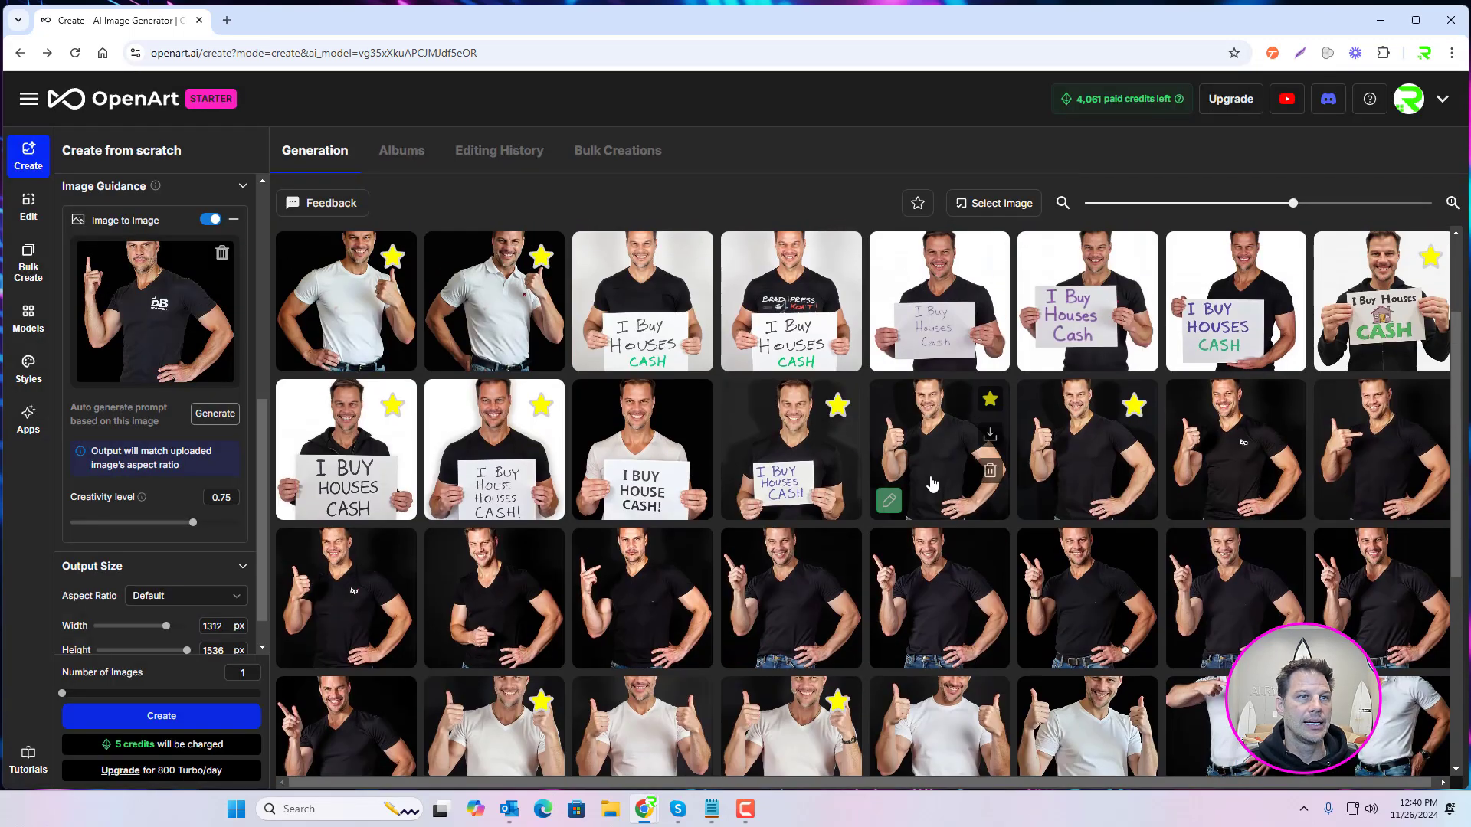
{"action": "scroll", "coordinate": [935, 490], "scroll_direction": "up", "scroll_amount": 2}
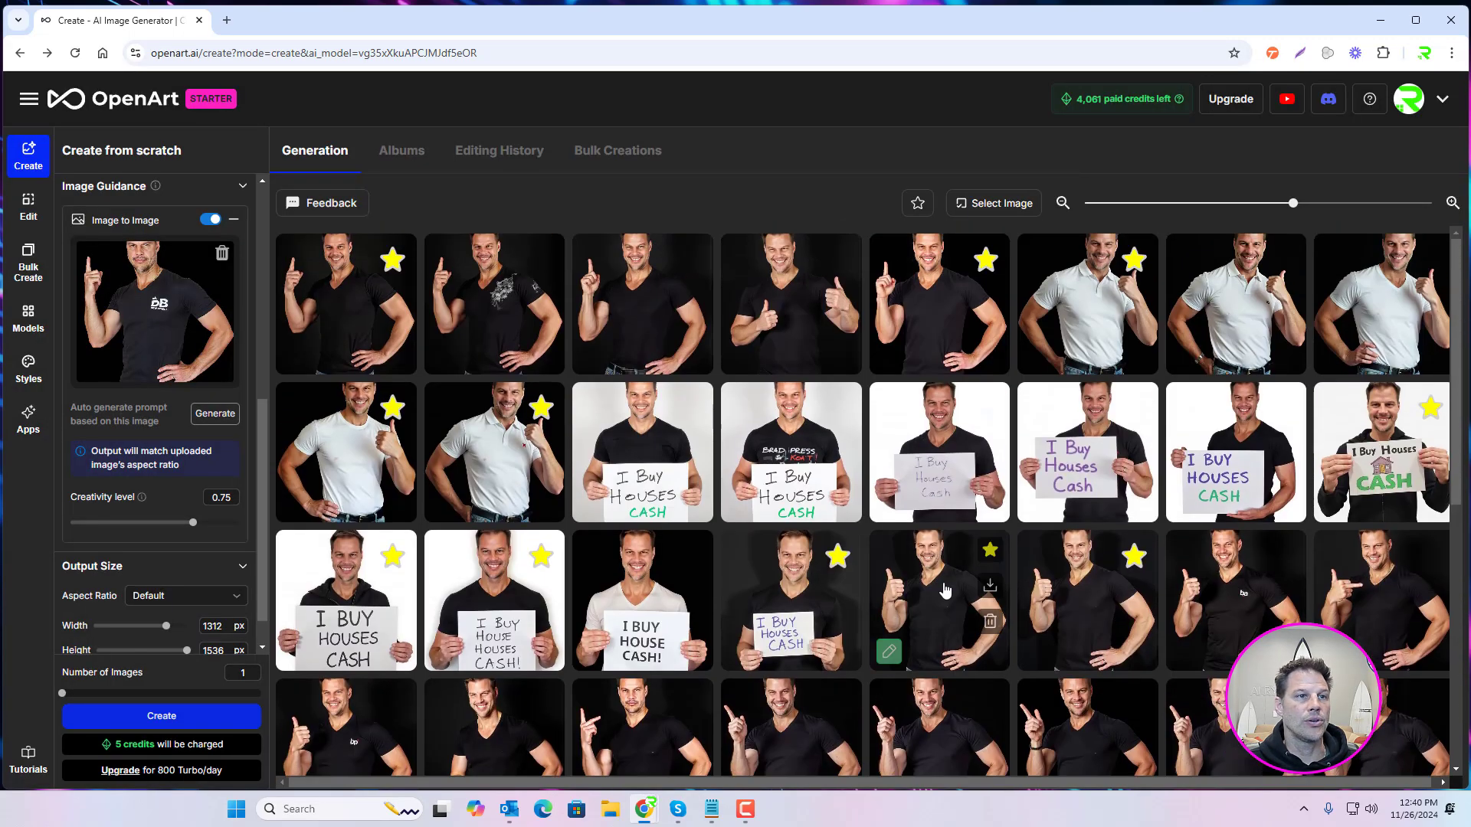
{"action": "left_click", "coordinate": [944, 590]}
{"action": "left_click_drag", "start_coordinate": [622, 442], "coordinate": [486, 451]}
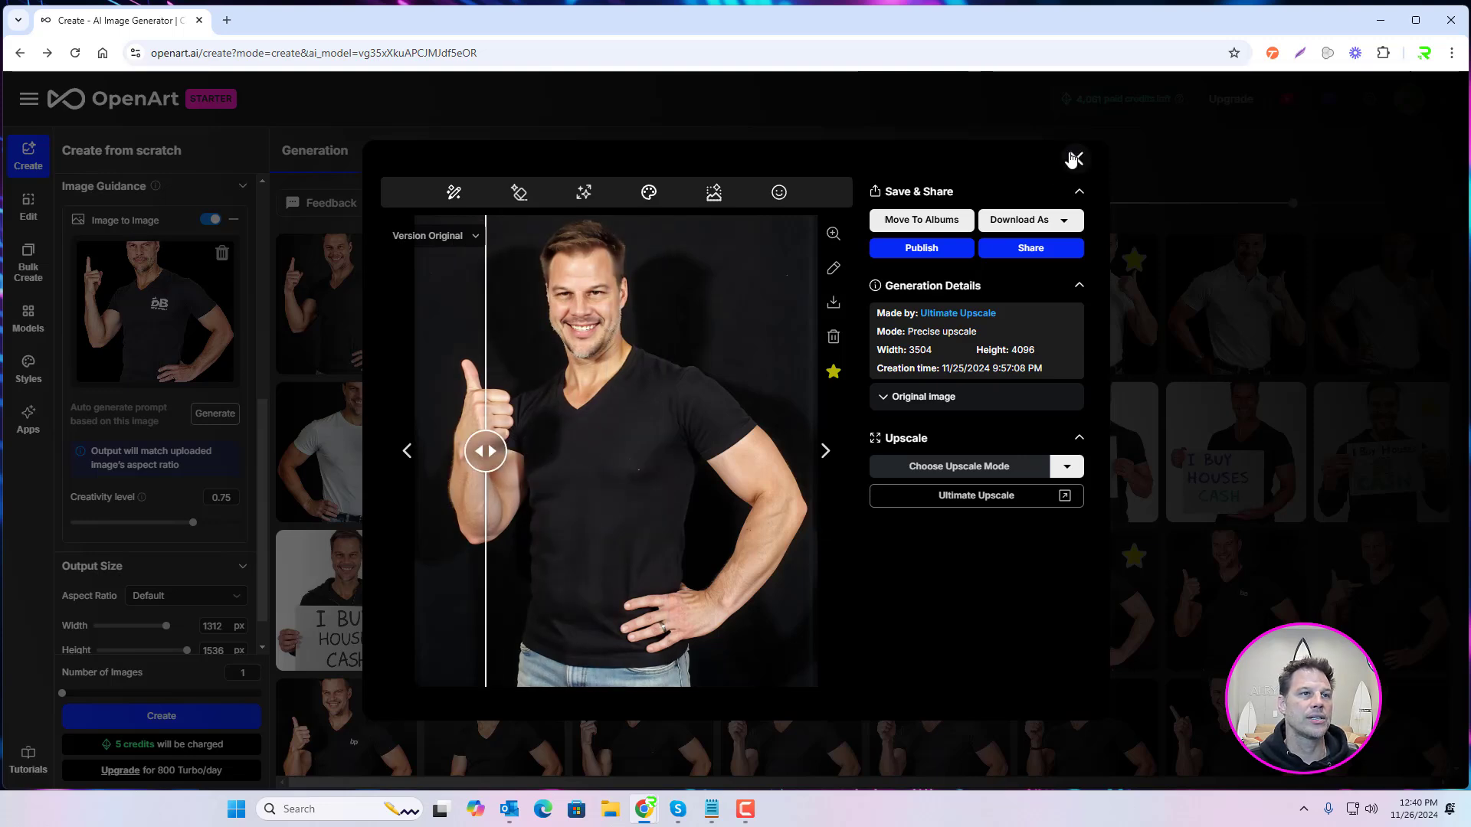
{"action": "left_click", "coordinate": [1075, 157]}
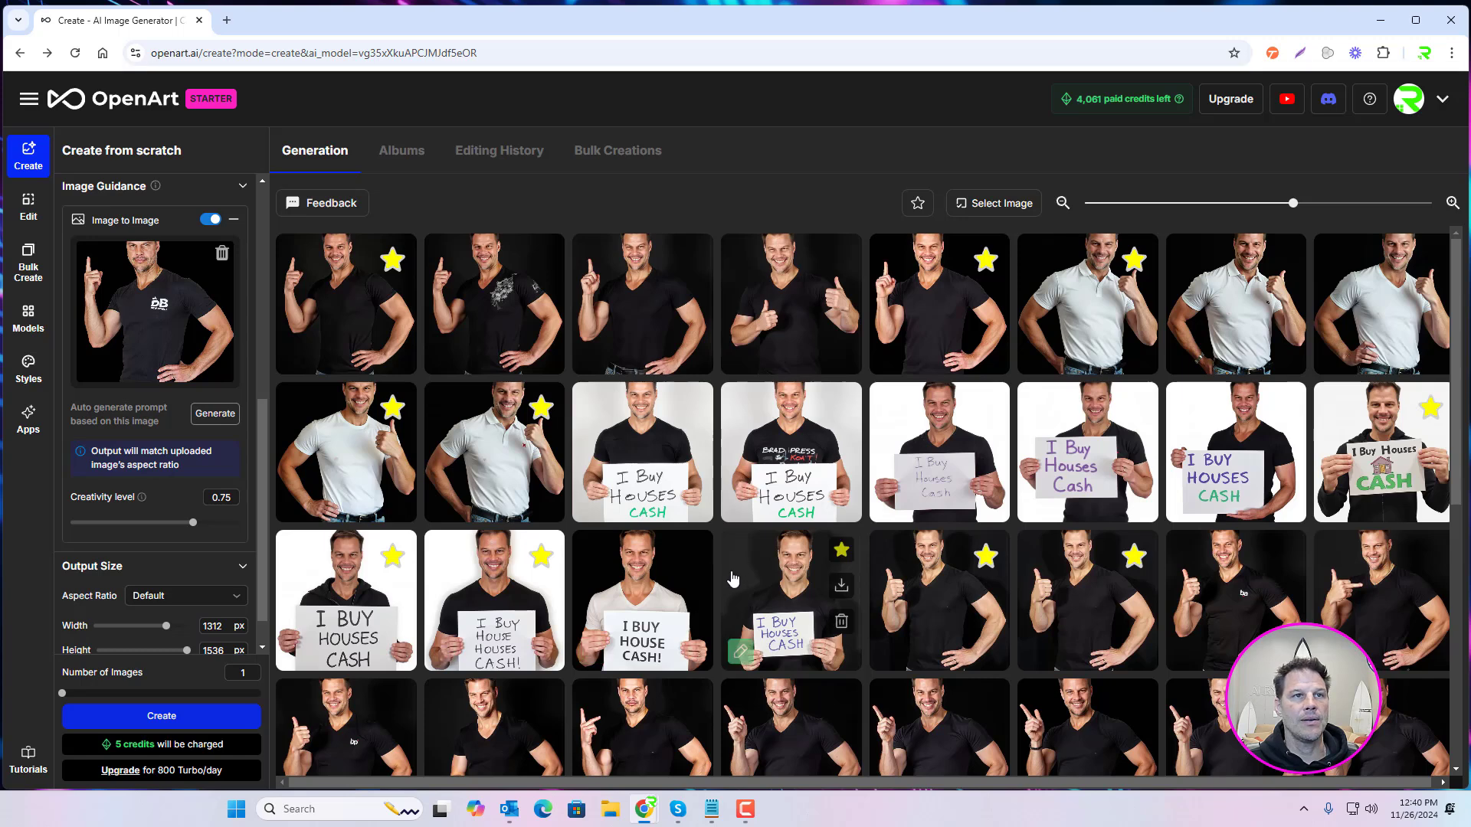